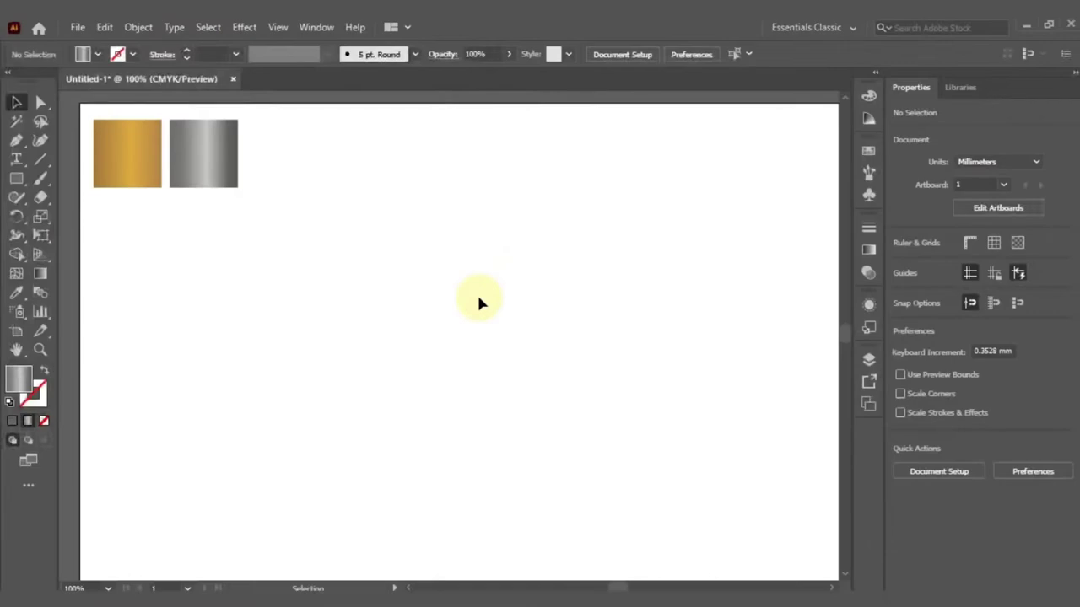
- Draw a small circle with the Ellipse tool and fill it solid black
{"action": "left_click_drag", "start_coordinate": [16, 178], "coordinate": [118, 219]}
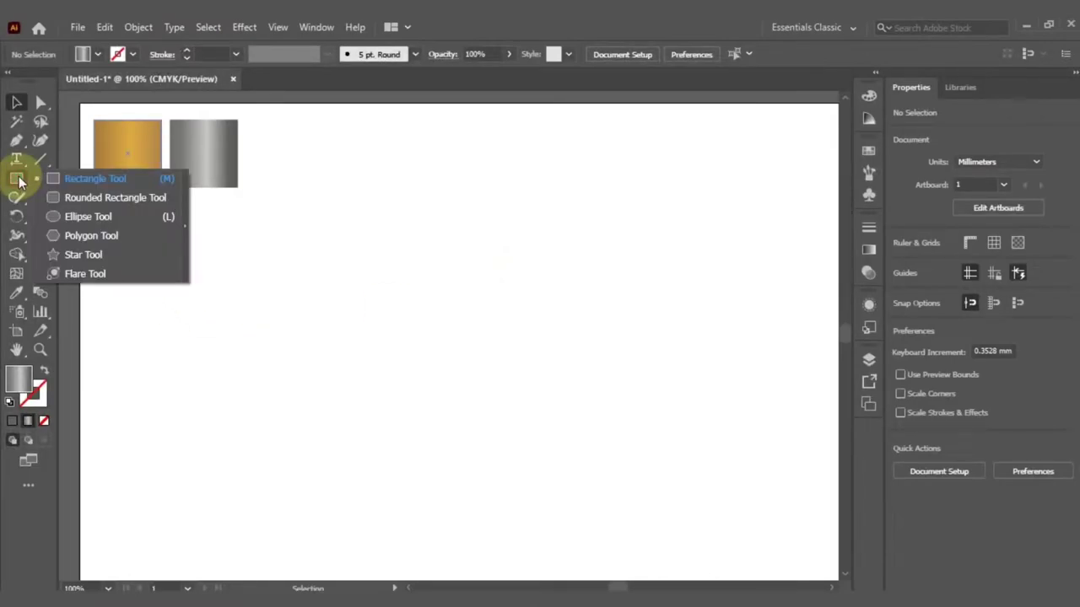
{"action": "mouse_move", "coordinate": [428, 239]}
{"action": "left_mouse_down"}
{"action": "mouse_move", "coordinate": [463, 273]}
{"action": "mouse_move", "coordinate": [448, 263]}
{"action": "left_mouse_up"}
{"action": "left_click", "coordinate": [12, 422]}
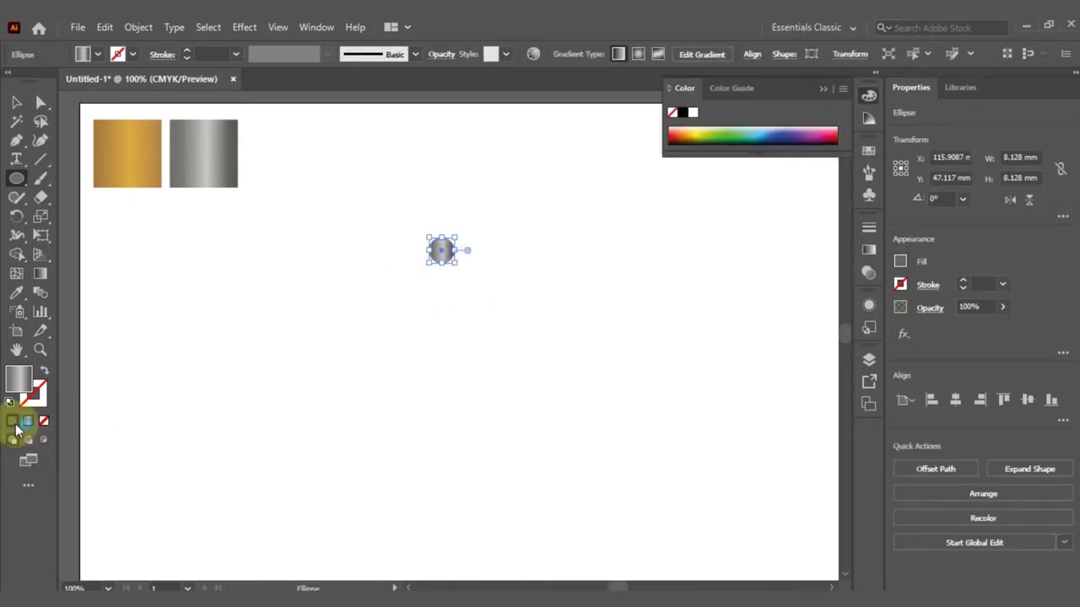
{"action": "double_click", "coordinate": [21, 381]}
{"action": "mouse_move", "coordinate": [569, 378]}
{"action": "left_mouse_down"}
{"action": "mouse_move", "coordinate": [646, 426]}
{"action": "mouse_move", "coordinate": [716, 447]}
{"action": "left_mouse_up"}
{"action": "left_click", "coordinate": [882, 245]}
- Draw a long, thin rounded rectangle to the left of the circle
{"action": "left_click", "coordinate": [15, 105]}
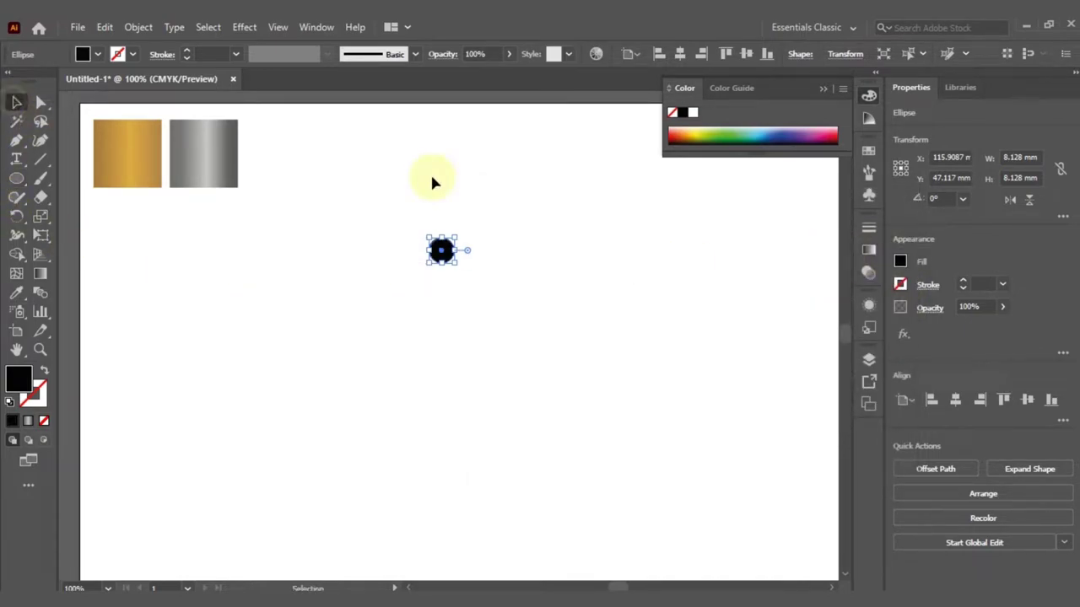
{"action": "left_click", "coordinate": [580, 217]}
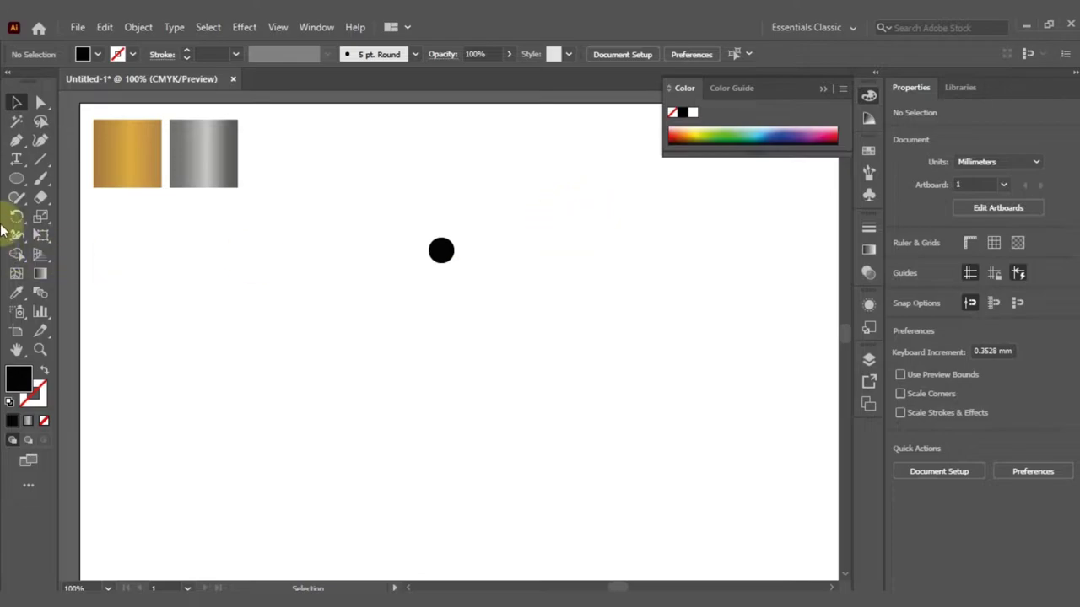
{"action": "left_click", "coordinate": [21, 179]}
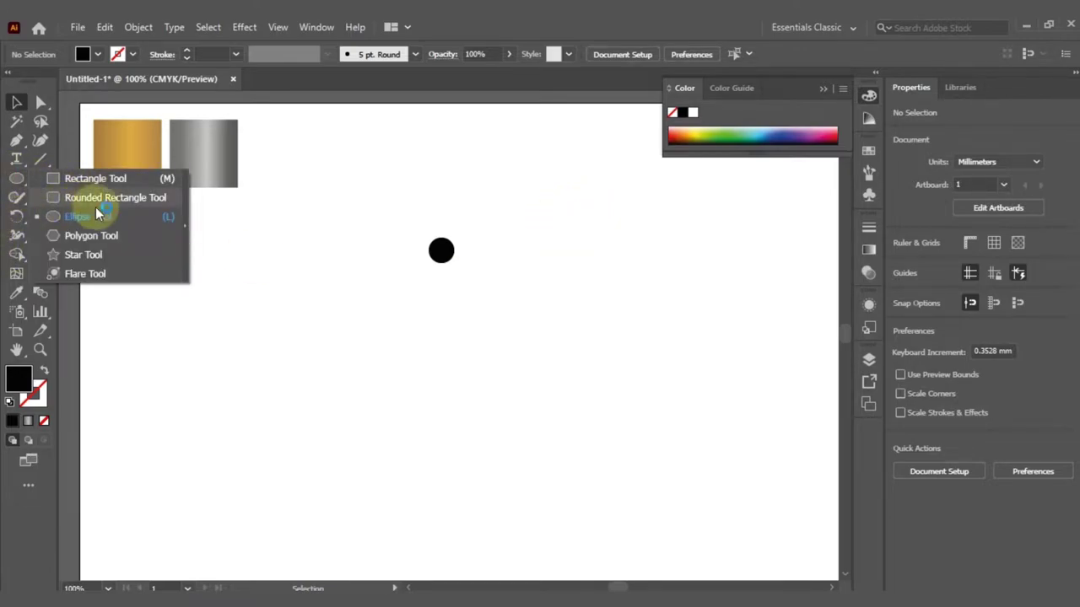
{"action": "left_click", "coordinate": [158, 201]}
{"action": "mouse_move", "coordinate": [238, 248]}
{"action": "left_mouse_down"}
{"action": "mouse_move", "coordinate": [337, 274]}
{"action": "mouse_move", "coordinate": [358, 267]}
{"action": "left_mouse_up"}
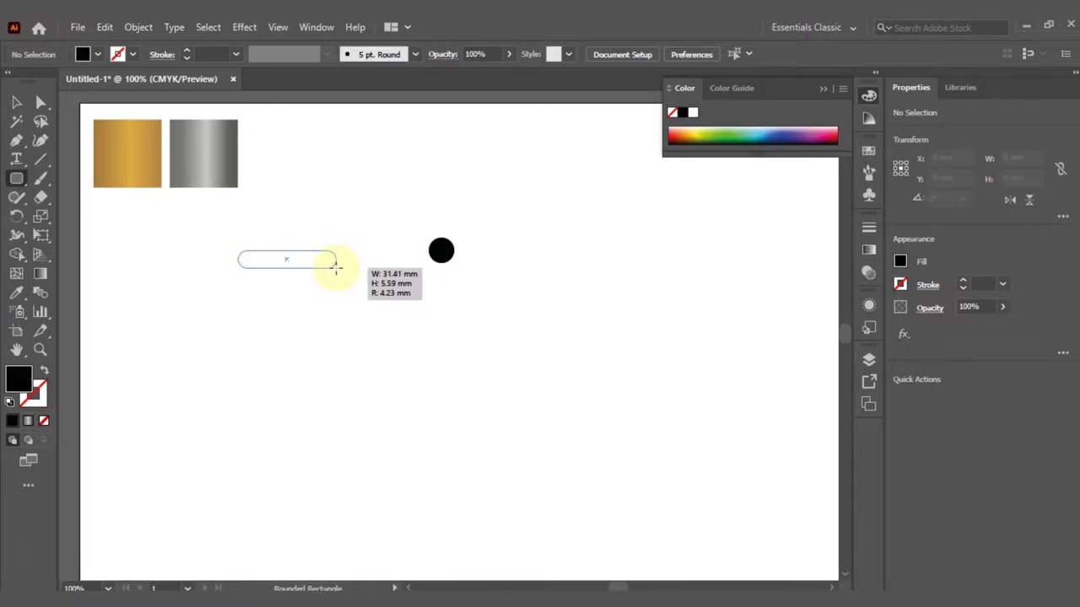
{"action": "left_click_drag", "start_coordinate": [335, 266], "coordinate": [337, 269]}
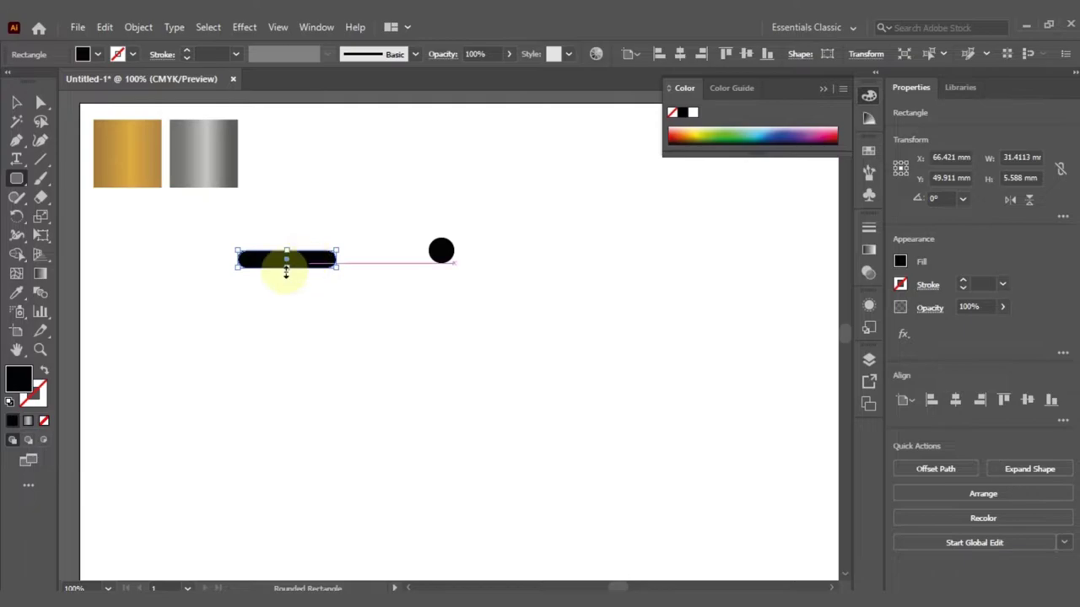
- Eyedropper the gold gradient onto the bar and move the bar so its right end overlaps the circle
{"action": "left_click", "coordinate": [16, 292]}
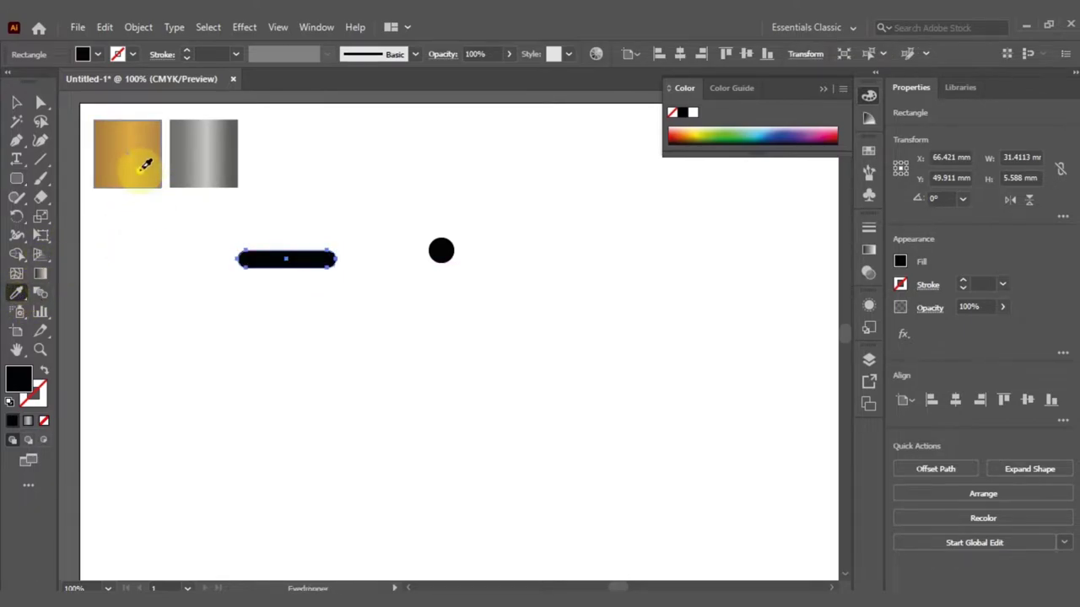
{"action": "left_click", "coordinate": [144, 164]}
{"action": "left_click", "coordinate": [16, 102]}
{"action": "left_click", "coordinate": [309, 275]}
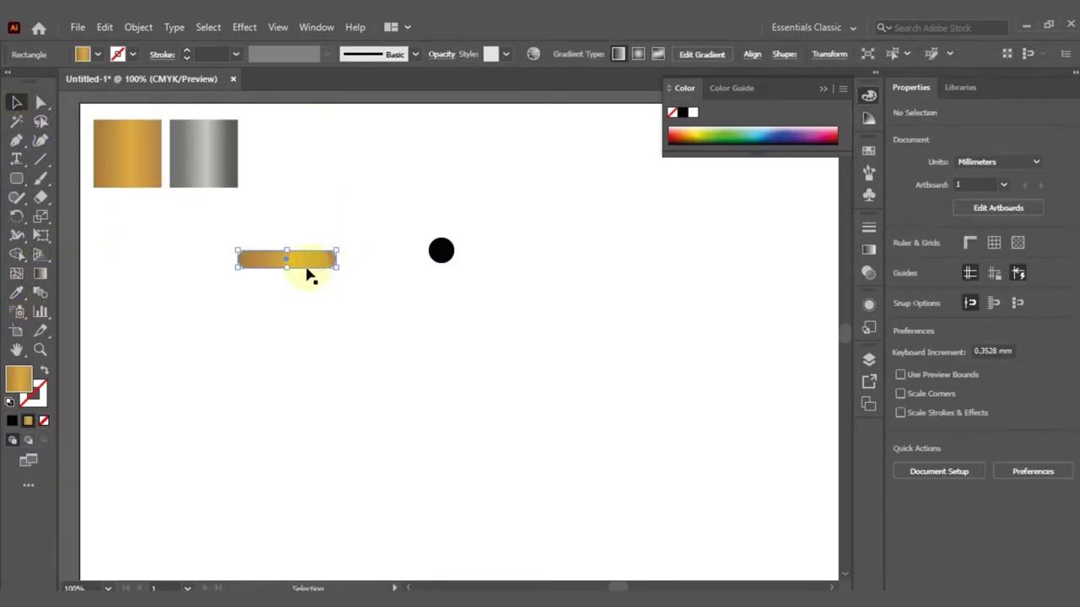
{"action": "mouse_move", "coordinate": [312, 265]}
{"action": "left_mouse_down"}
{"action": "mouse_move", "coordinate": [398, 244]}
{"action": "mouse_move", "coordinate": [426, 251]}
{"action": "left_mouse_up"}
{"action": "left_click", "coordinate": [40, 350]}
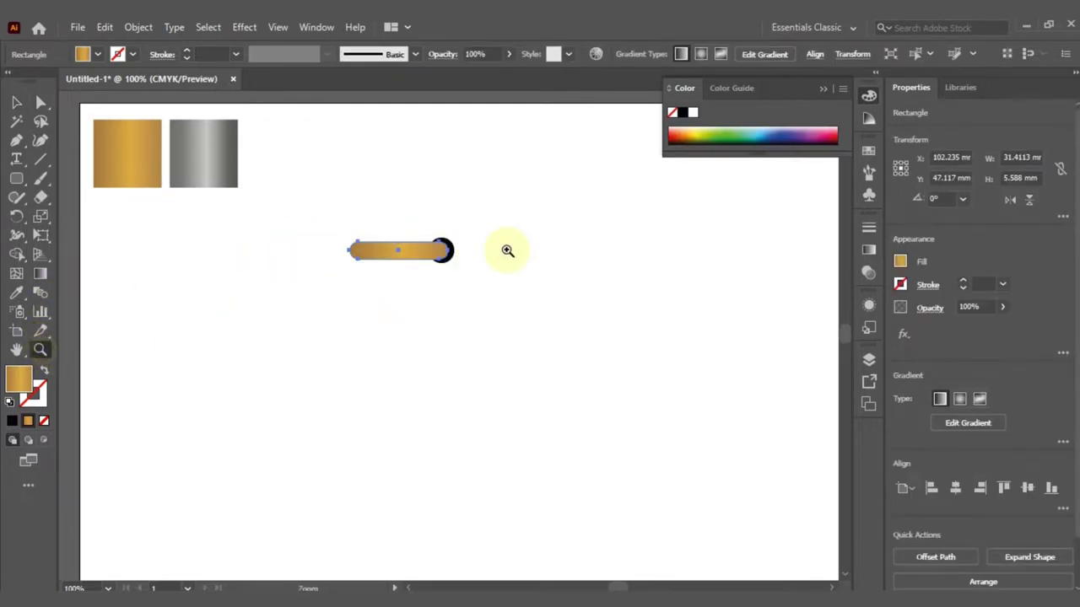
- Zoom in on the gold bar and drag its corner widget to maximum radius for fully rounded ends
{"action": "left_click_drag", "start_coordinate": [330, 310], "coordinate": [329, 309]}
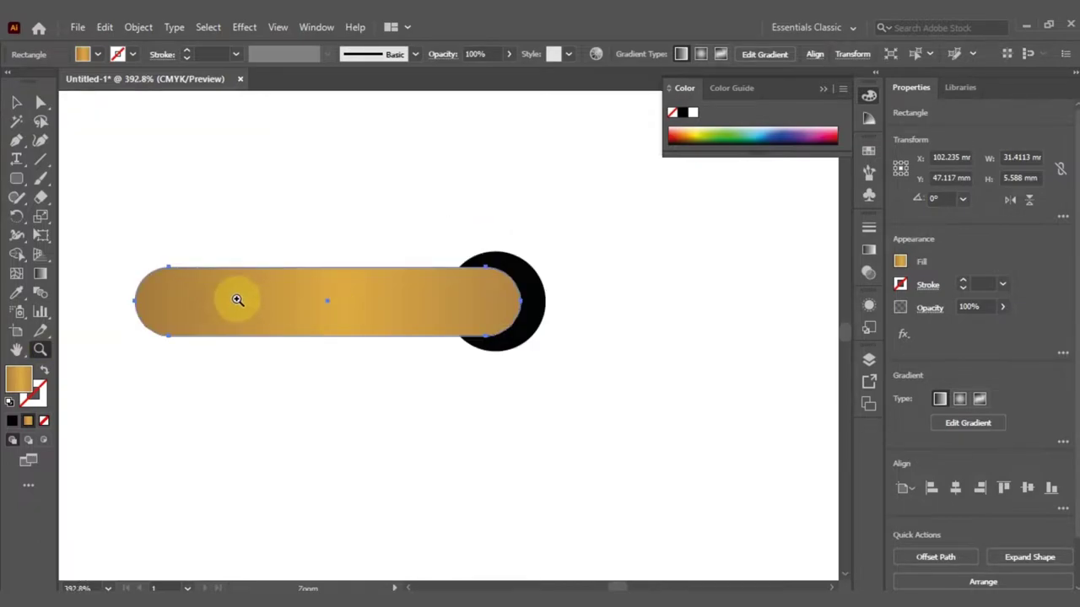
{"action": "left_click_drag", "start_coordinate": [489, 391], "coordinate": [620, 387]}
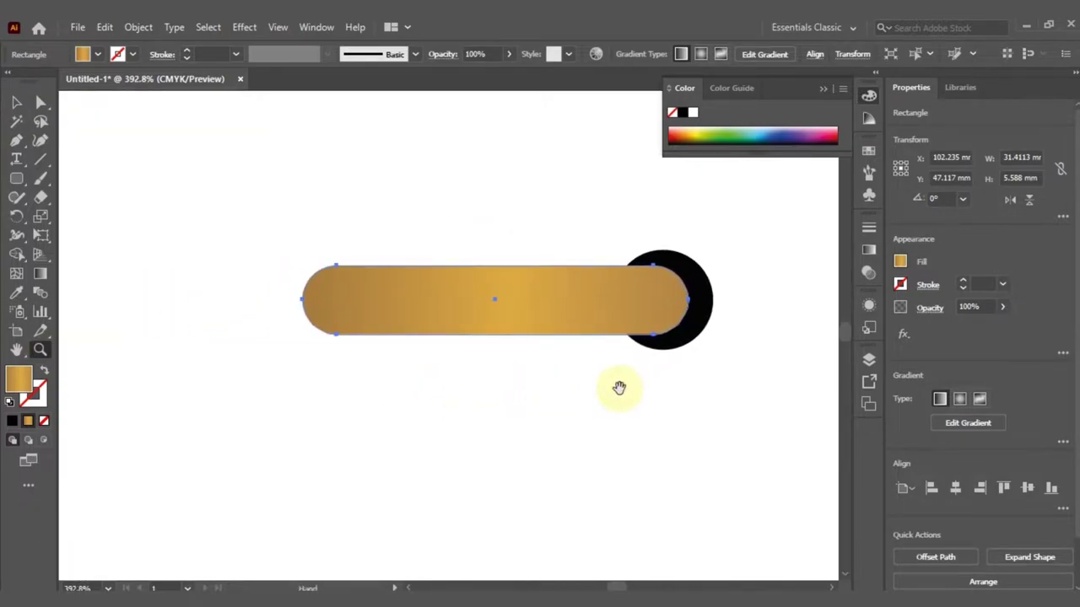
{"action": "left_click", "coordinate": [16, 102]}
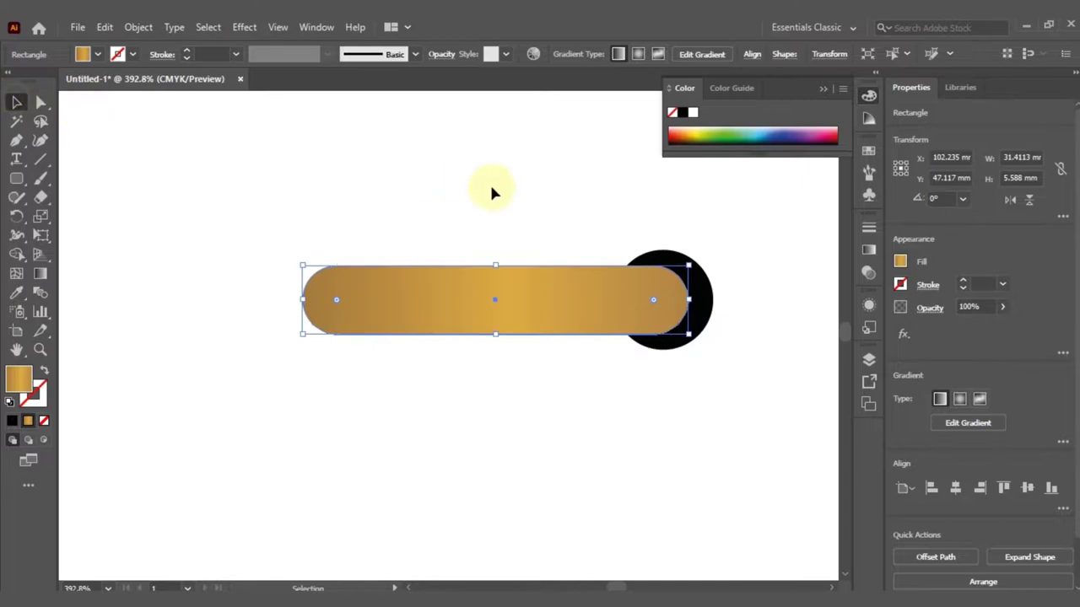
{"action": "left_click", "coordinate": [710, 305]}
{"action": "left_click", "coordinate": [707, 291]}
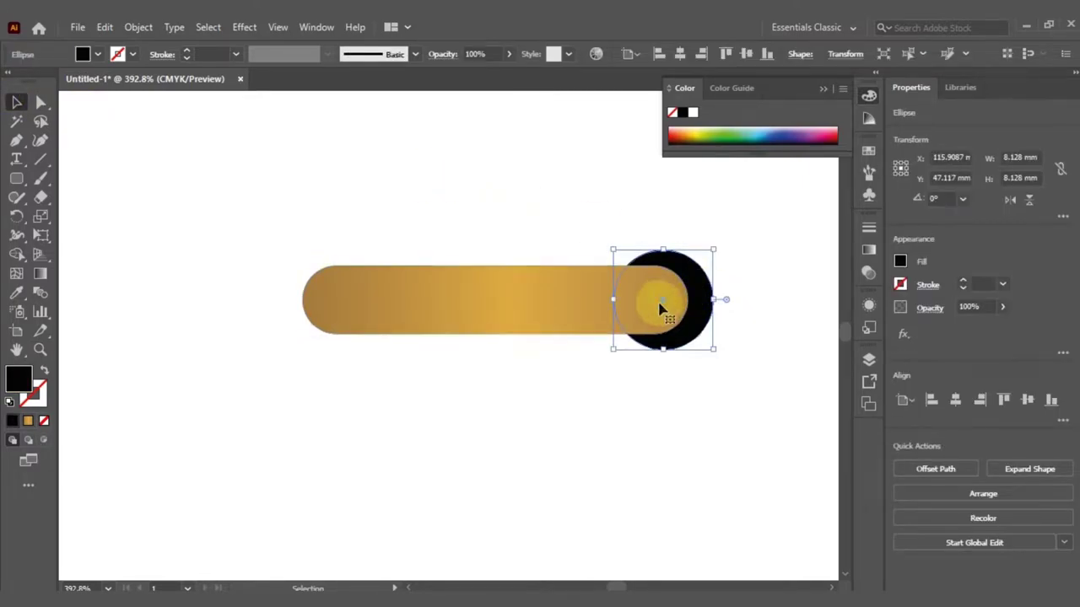
{"action": "left_click", "coordinate": [637, 319]}
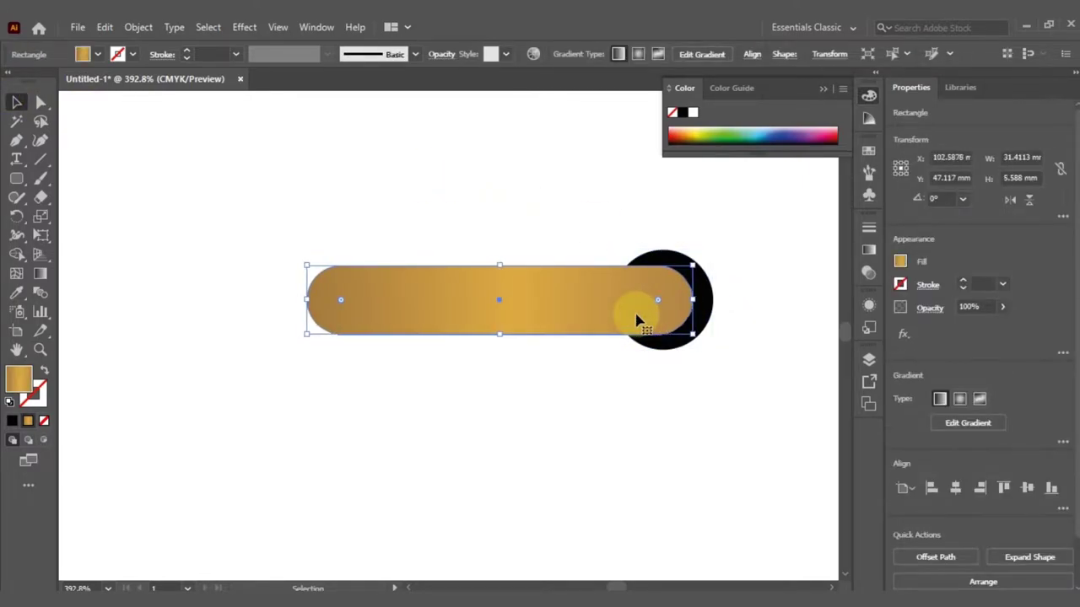
{"action": "left_click", "coordinate": [751, 242]}
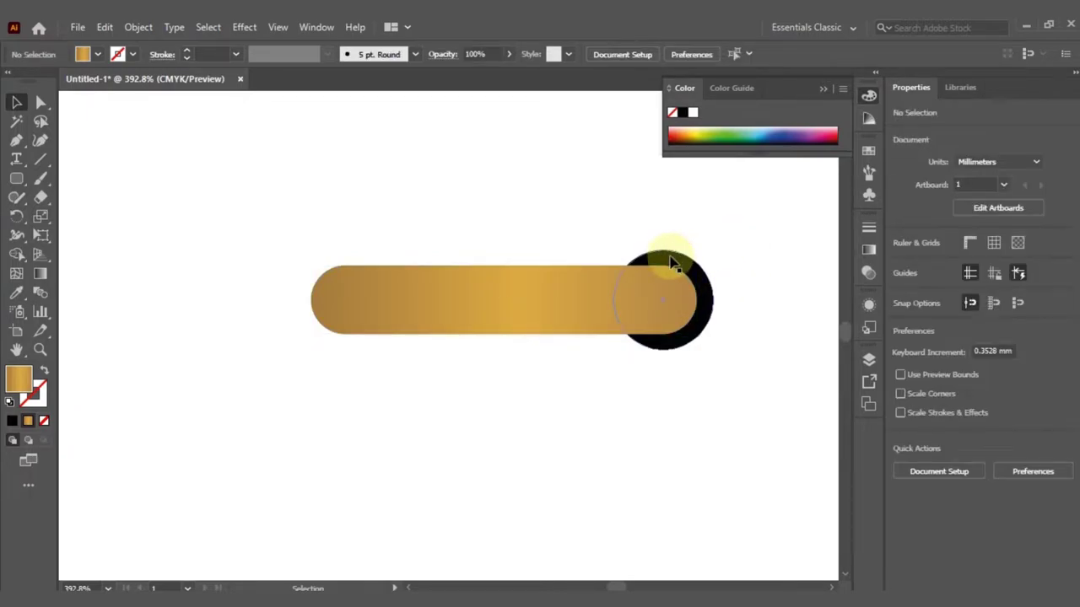
{"action": "left_click", "coordinate": [478, 304]}
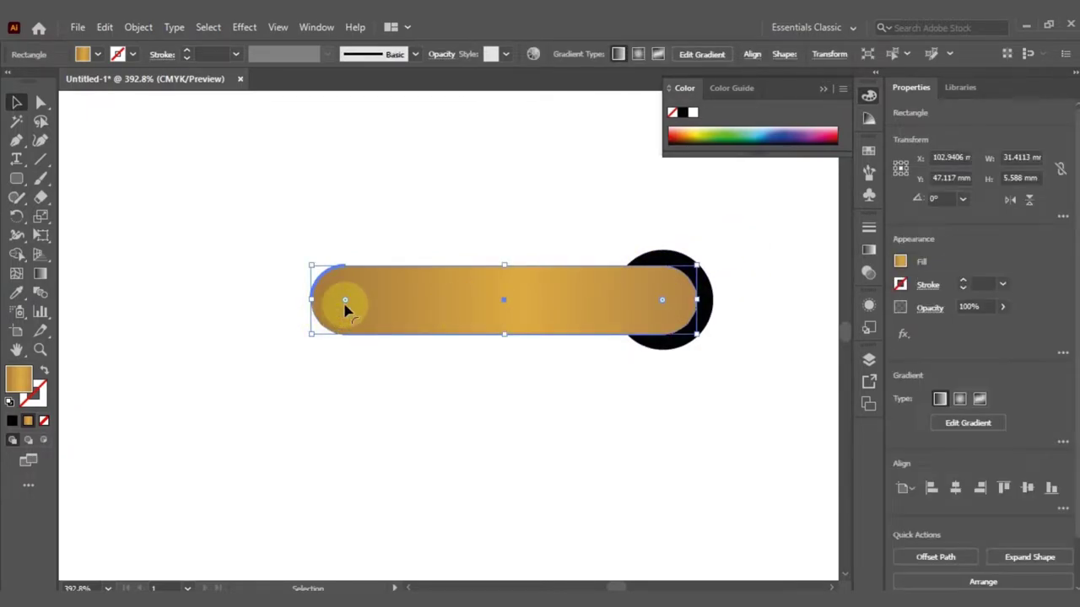
{"action": "left_click", "coordinate": [40, 102]}
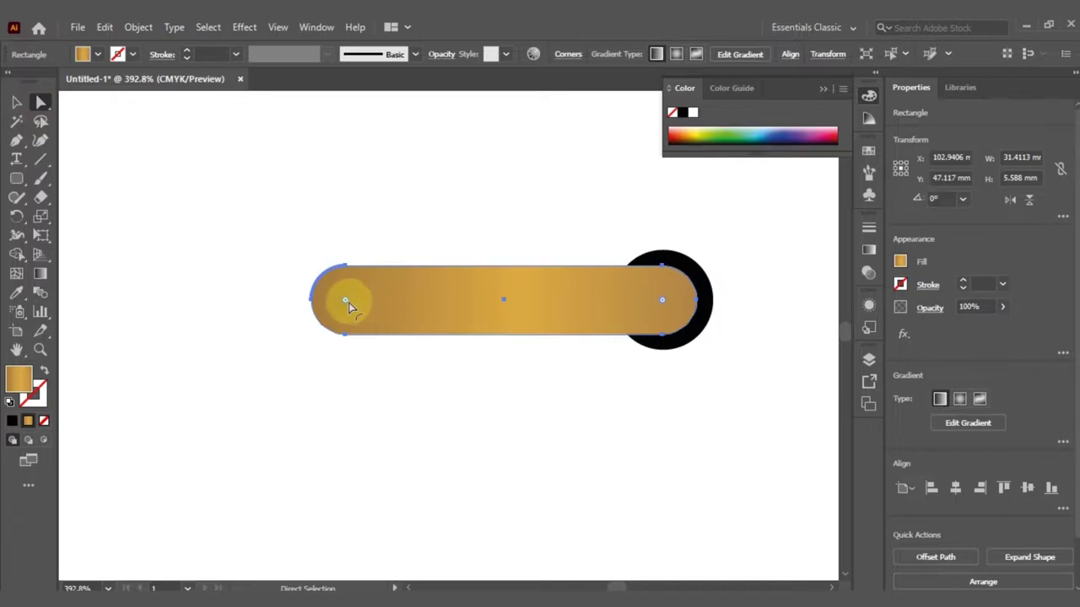
{"action": "left_click_drag", "start_coordinate": [347, 302], "coordinate": [568, 305]}
- Alt-drag a copy of the black circle to the gold bar's left end
{"action": "left_click", "coordinate": [17, 104]}
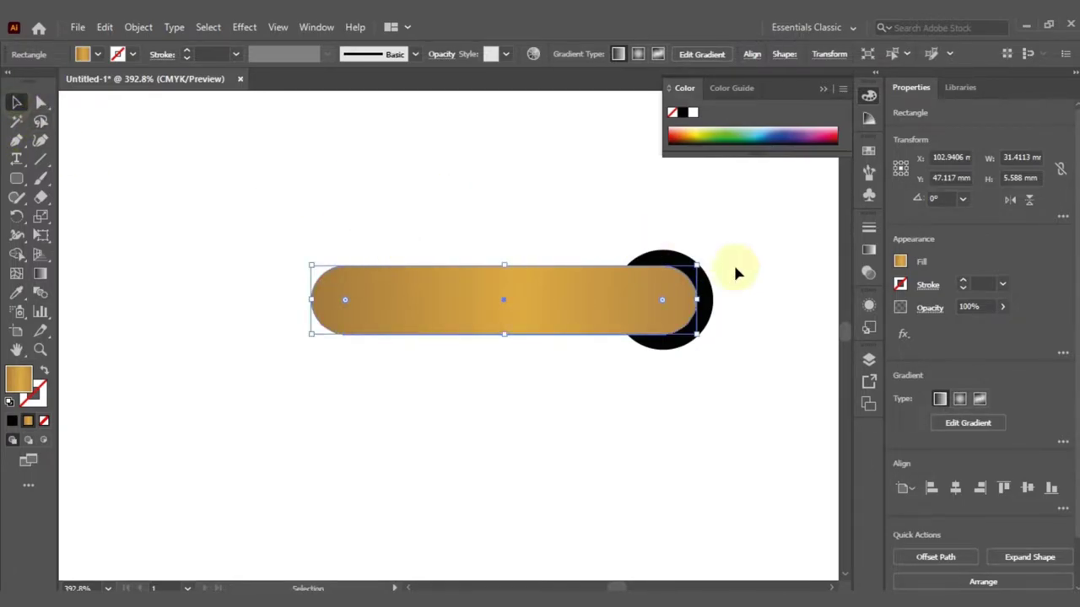
{"action": "left_click", "coordinate": [663, 257]}
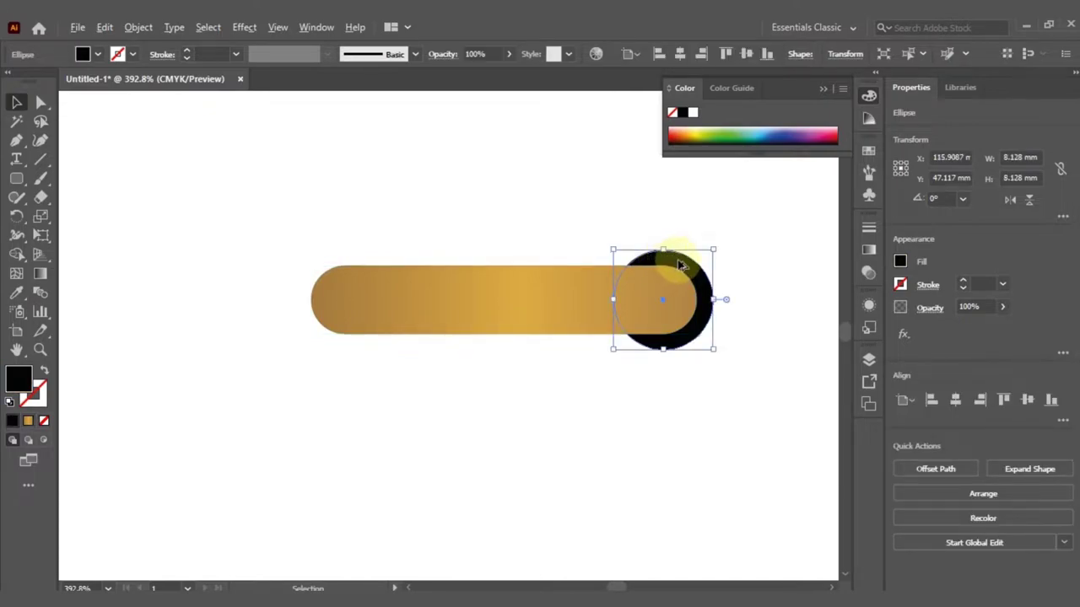
{"action": "left_click_drag", "start_coordinate": [678, 265], "coordinate": [367, 257]}
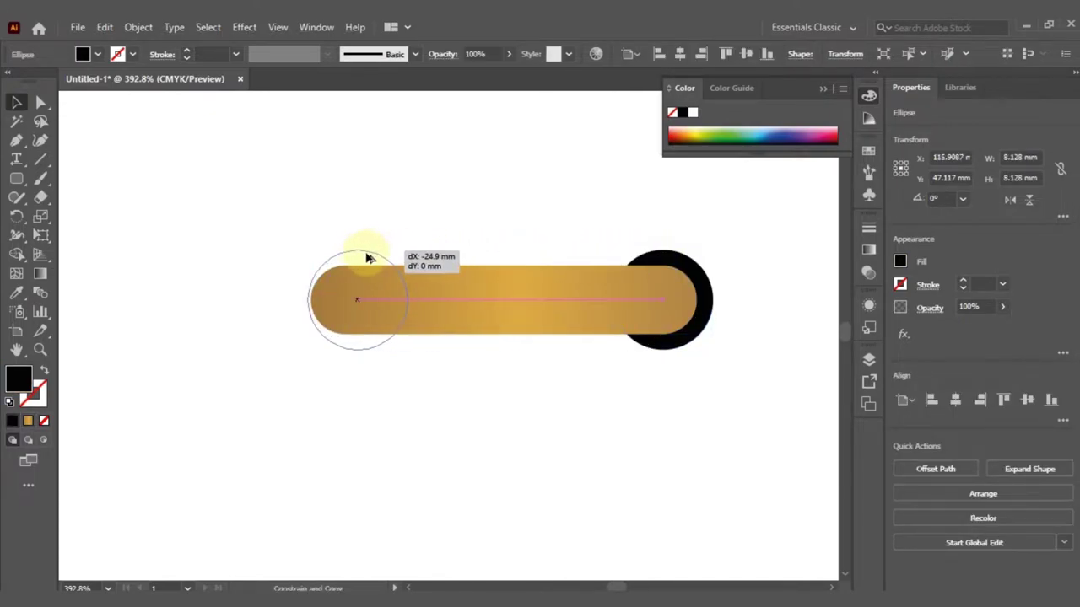
{"action": "left_click", "coordinate": [557, 213]}
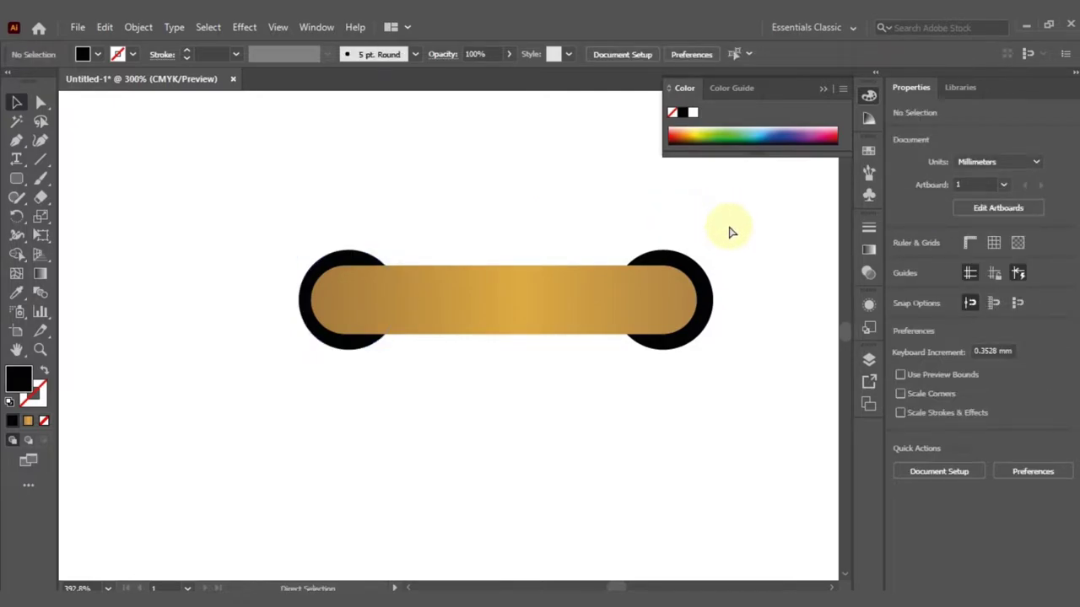
{"action": "key", "text": "ctrl+minus"}
{"action": "key", "text": "ctrl+minus"}
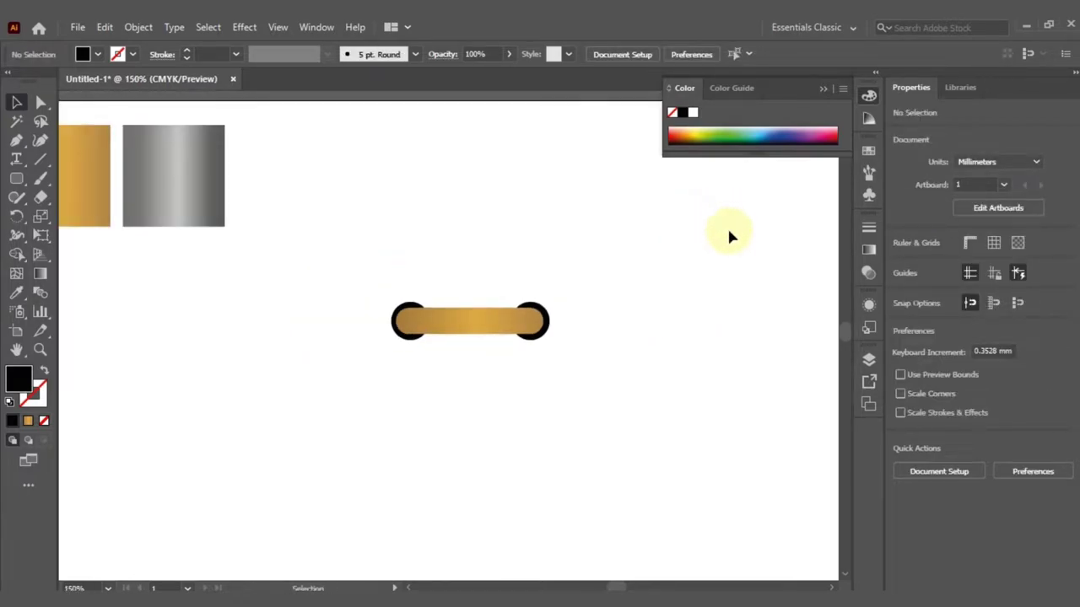
- Repeat the circle-capped gold link down a vertical column using a copy below and Ctrl+D
{"action": "scroll", "coordinate": [713, 239], "scroll_direction": "down", "scroll_amount": 2}
{"action": "scroll", "coordinate": [590, 262], "scroll_direction": "up", "scroll_amount": 1}
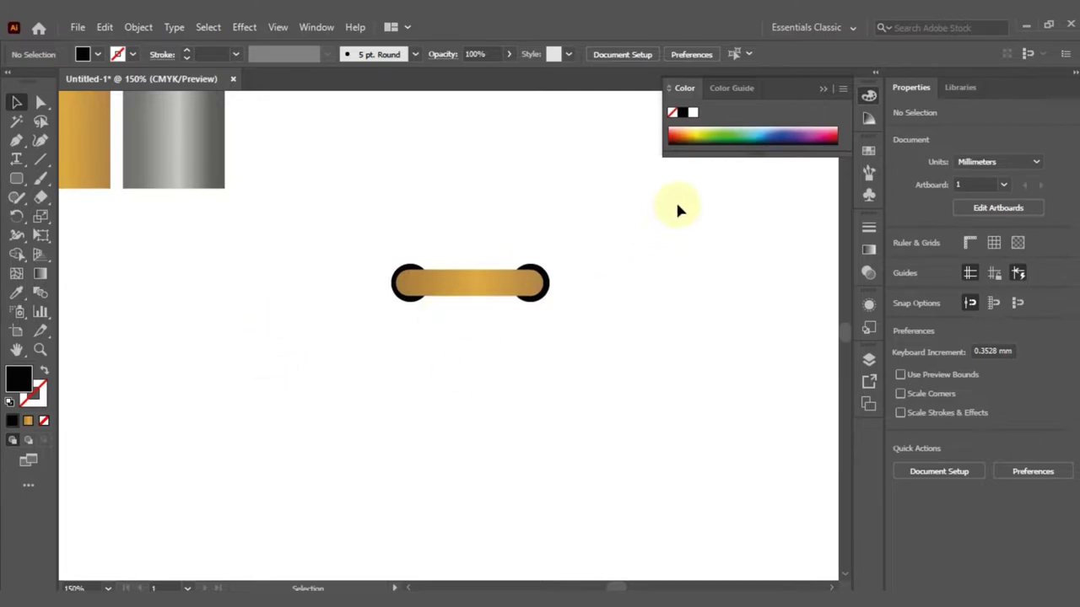
{"action": "left_click_drag", "start_coordinate": [344, 346], "coordinate": [284, 369]}
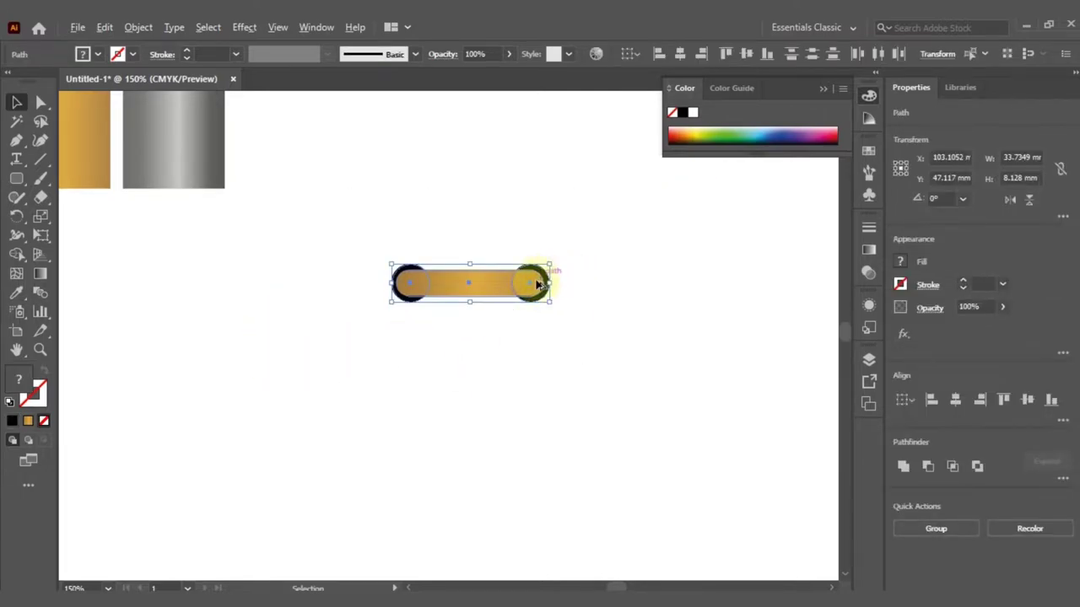
{"action": "left_click_drag", "start_coordinate": [538, 294], "coordinate": [538, 349]}
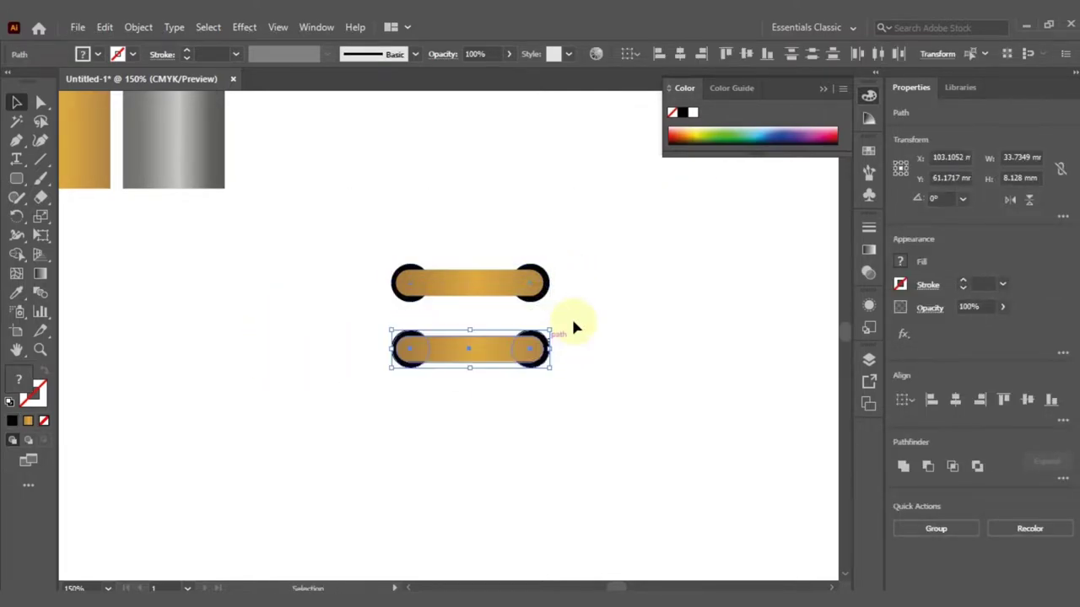
{"action": "key", "text": "ctrl+d"}
{"action": "key", "text": "ctrl+d"}
{"action": "key", "text": "ctrl+d"}
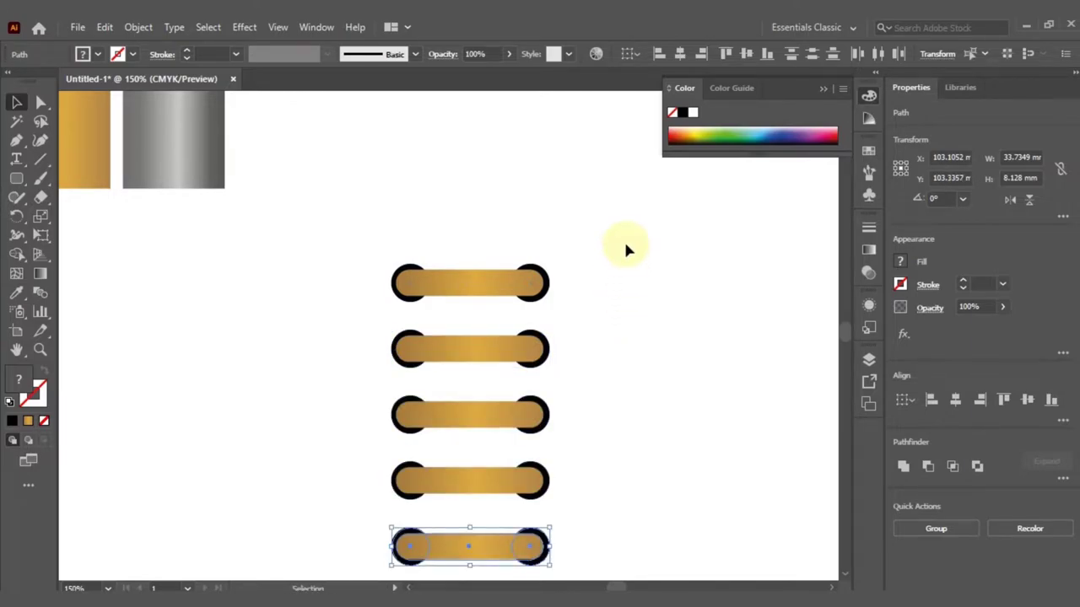
{"action": "scroll", "coordinate": [630, 228], "scroll_direction": "down", "scroll_amount": 2}
{"action": "key", "text": "ctrl+d"}
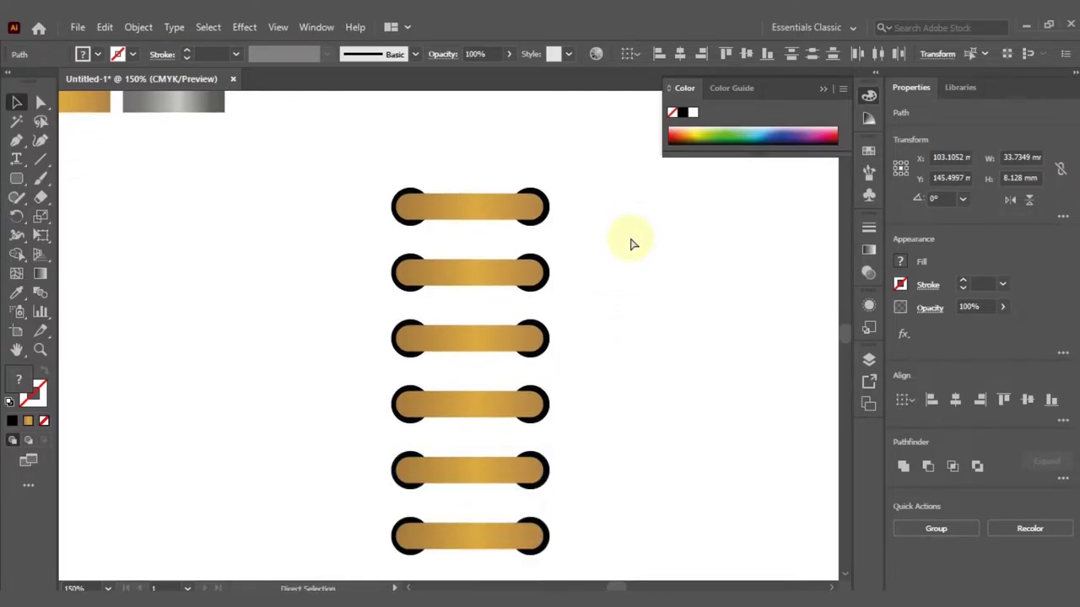
{"action": "key", "text": "ctrl+minus"}
{"action": "key", "text": "ctrl+minus"}
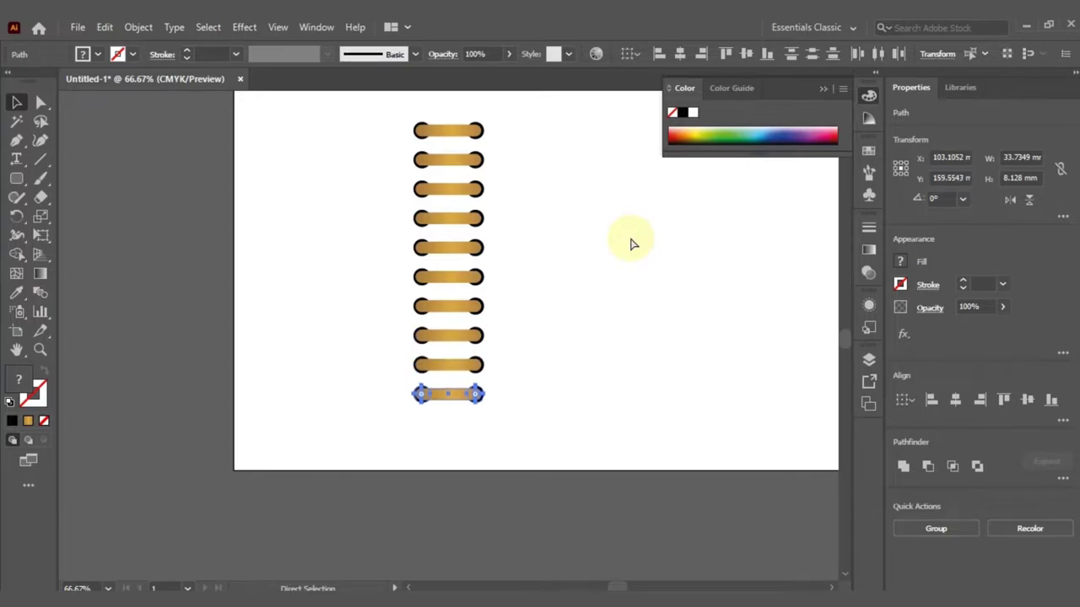
{"action": "left_click", "coordinate": [616, 239]}
{"action": "scroll", "coordinate": [600, 242], "scroll_direction": "up", "scroll_amount": 1}
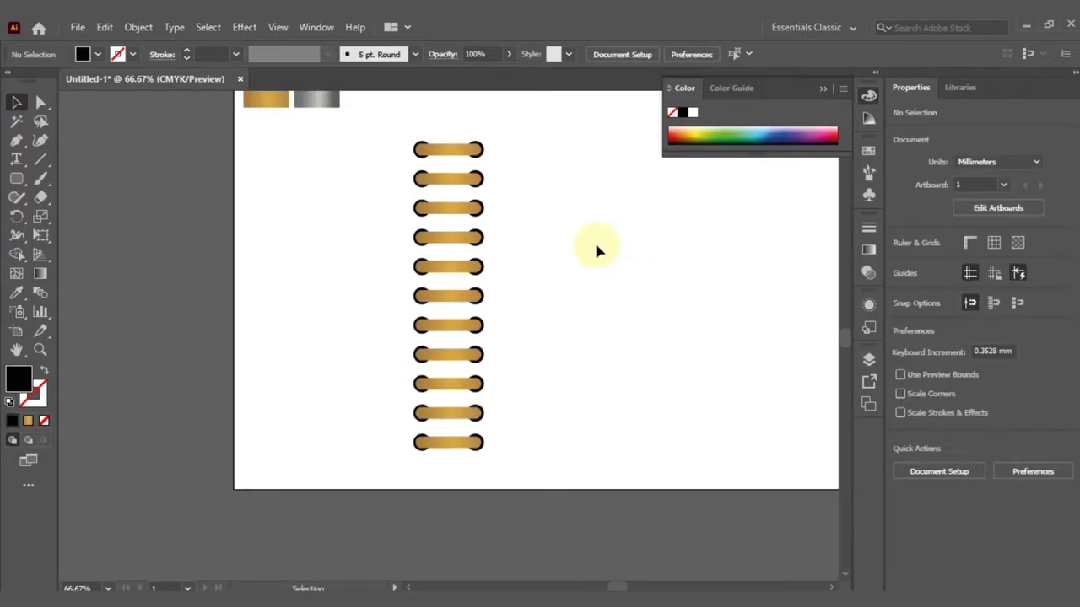
{"action": "scroll", "coordinate": [593, 240], "scroll_direction": "up", "scroll_amount": 1}
- Duplicate the top gold rod straight to the right to begin a second column
{"action": "left_click", "coordinate": [40, 349]}
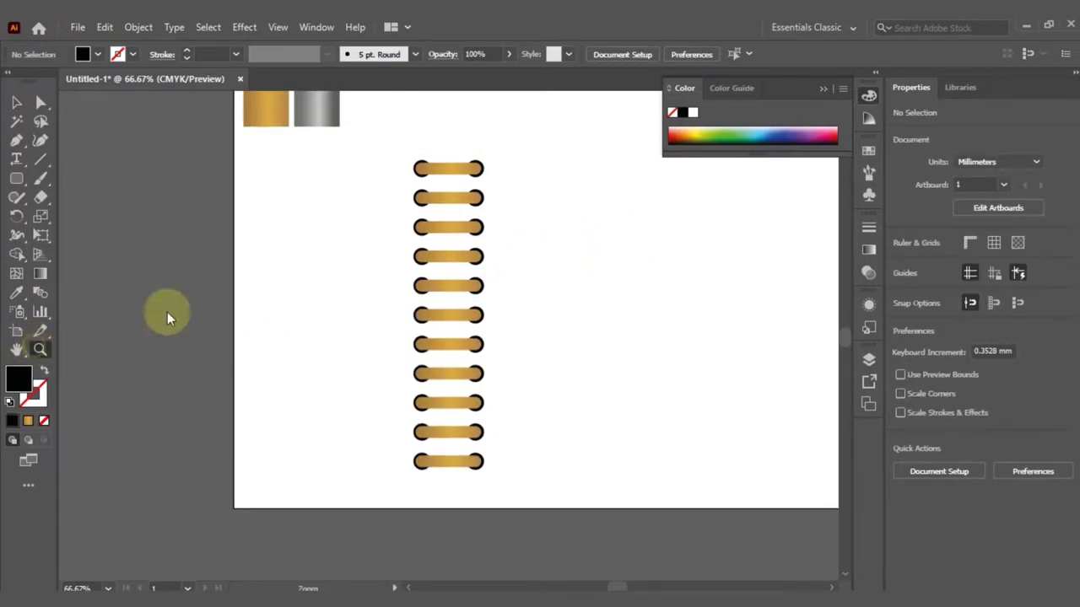
{"action": "left_click_drag", "start_coordinate": [360, 313], "coordinate": [385, 313]}
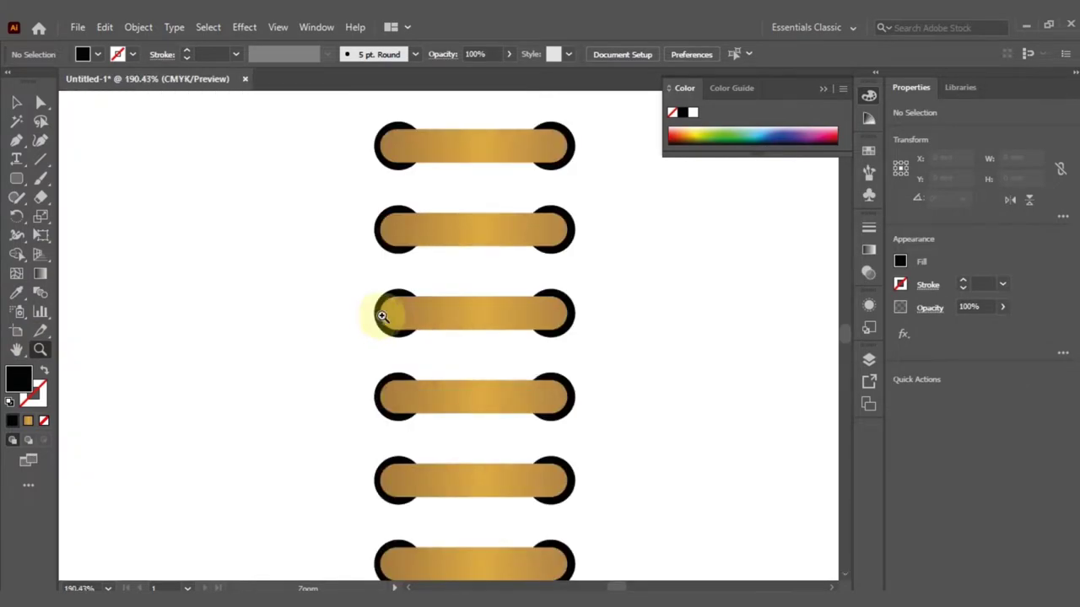
{"action": "scroll", "coordinate": [641, 216], "scroll_direction": "up", "scroll_amount": 1}
{"action": "scroll", "coordinate": [641, 216], "scroll_direction": "up", "scroll_amount": 1}
{"action": "key", "text": "space"}
{"action": "mouse_move", "coordinate": [701, 307]}
{"action": "left_mouse_down"}
{"action": "mouse_move", "coordinate": [446, 328]}
{"action": "mouse_move", "coordinate": [407, 295]}
{"action": "left_mouse_up"}
{"action": "left_click", "coordinate": [16, 102]}
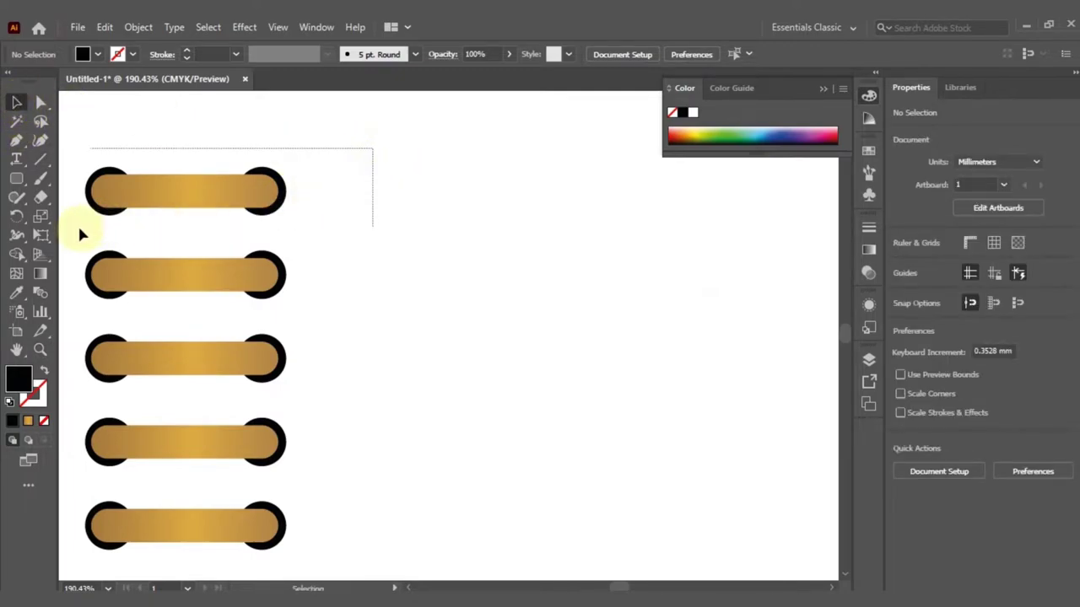
{"action": "left_click_drag", "start_coordinate": [81, 230], "coordinate": [81, 227]}
{"action": "left_click_drag", "start_coordinate": [166, 194], "coordinate": [436, 194]}
{"action": "left_click", "coordinate": [517, 123]}
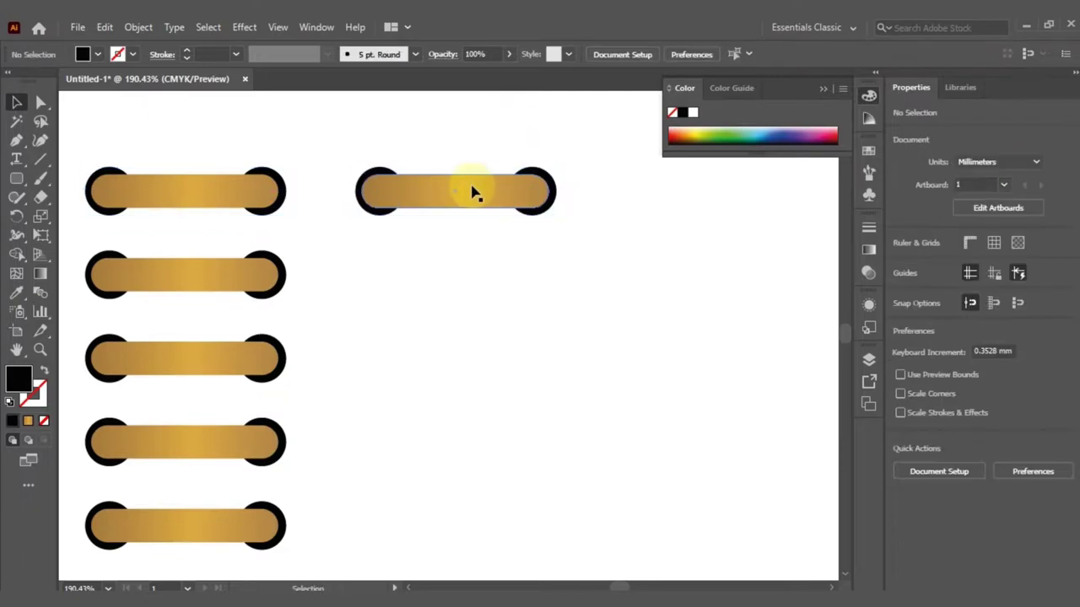
{"action": "key", "text": "ctrl+minus"}
{"action": "key", "text": "ctrl+minus"}
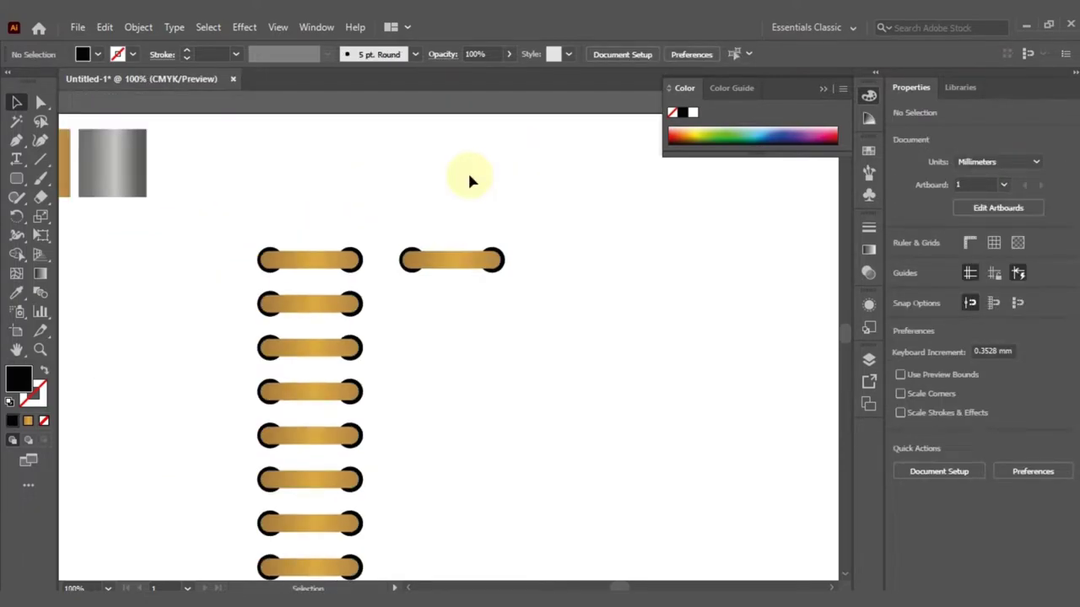
{"action": "left_click", "coordinate": [452, 266]}
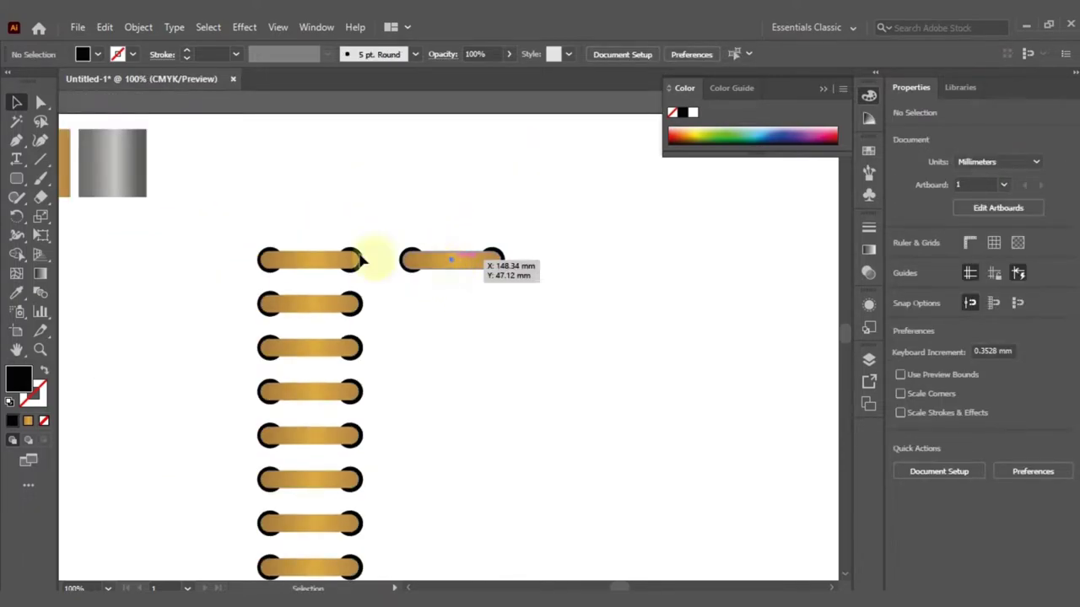
- Apply the grey gradient swatch to the copied rod with the Eyedropper
{"action": "left_click", "coordinate": [16, 293]}
{"action": "left_click", "coordinate": [133, 148]}
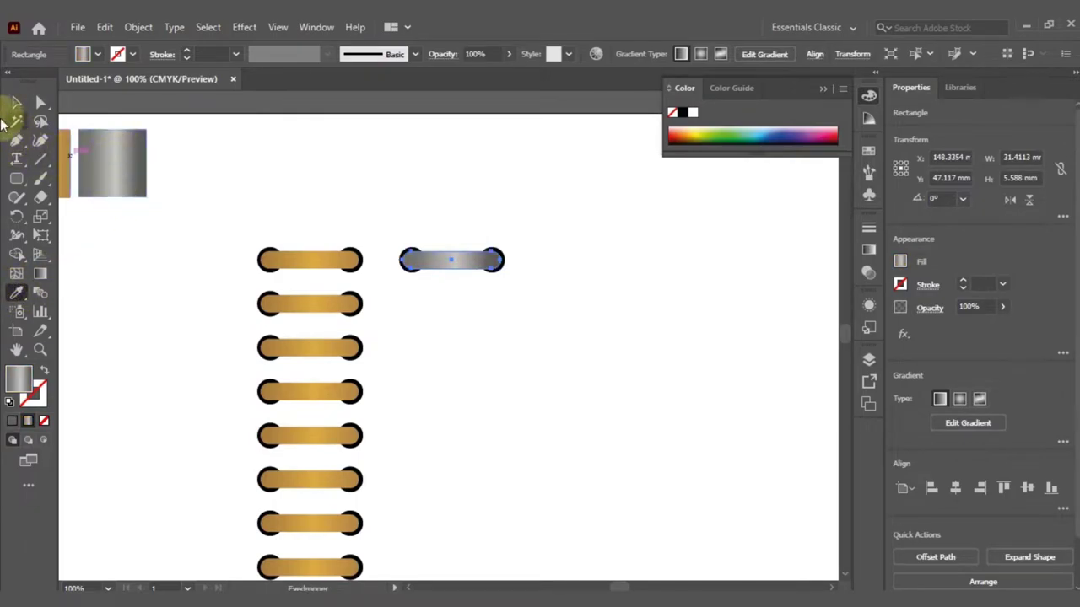
{"action": "left_click", "coordinate": [13, 103]}
{"action": "left_click", "coordinate": [602, 246]}
- Repeat the grey rod down with Ctrl+D to eleven links, undoing the extra one
{"action": "left_click_drag", "start_coordinate": [548, 201], "coordinate": [417, 282]}
{"action": "mouse_move", "coordinate": [480, 272]}
{"action": "left_mouse_down"}
{"action": "mouse_move", "coordinate": [478, 312]}
{"action": "mouse_move", "coordinate": [504, 306]}
{"action": "left_mouse_up"}
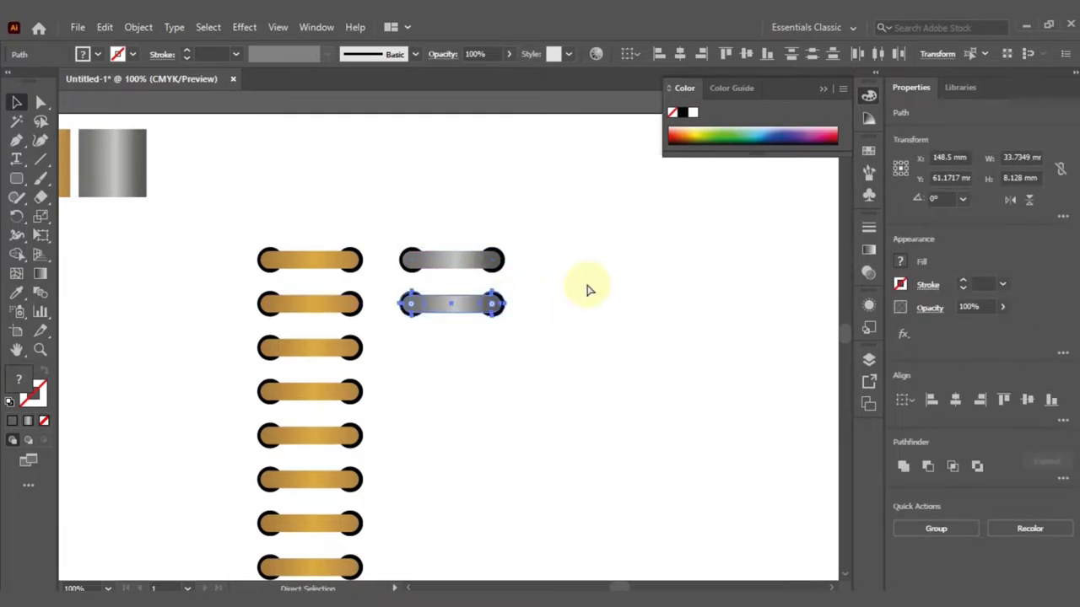
{"action": "key", "text": "ctrl+d"}
{"action": "key", "text": "ctrl+d"}
{"action": "key", "text": "ctrl+d"}
{"action": "key", "text": "ctrl+d"}
{"action": "key", "text": "ctrl+d"}
{"action": "key", "text": "ctrl+d"}
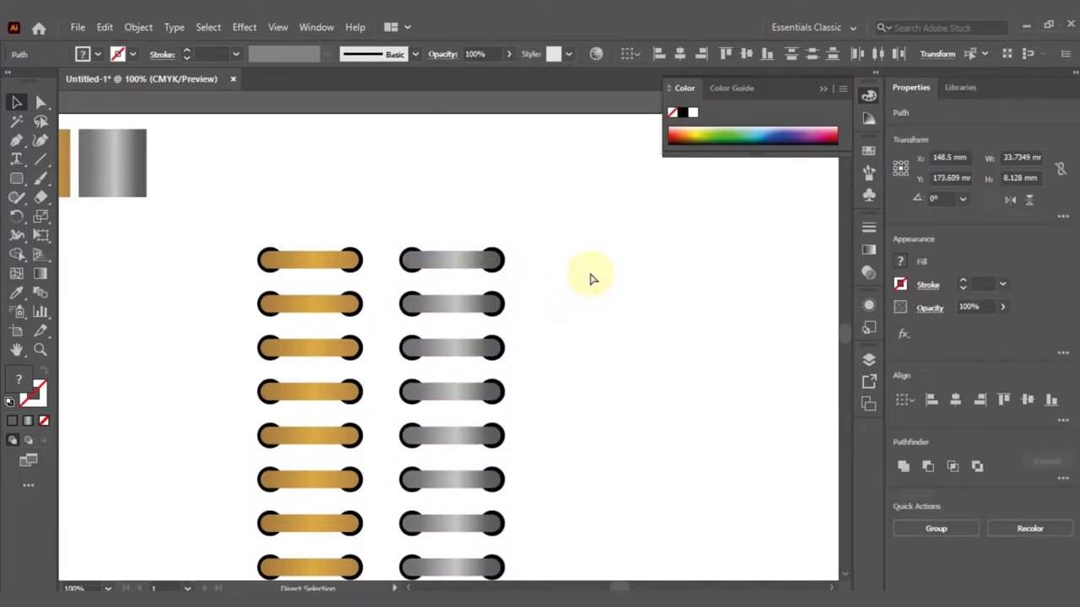
{"action": "key", "text": "ctrl+d"}
{"action": "scroll", "coordinate": [594, 193], "scroll_direction": "down", "scroll_amount": 5}
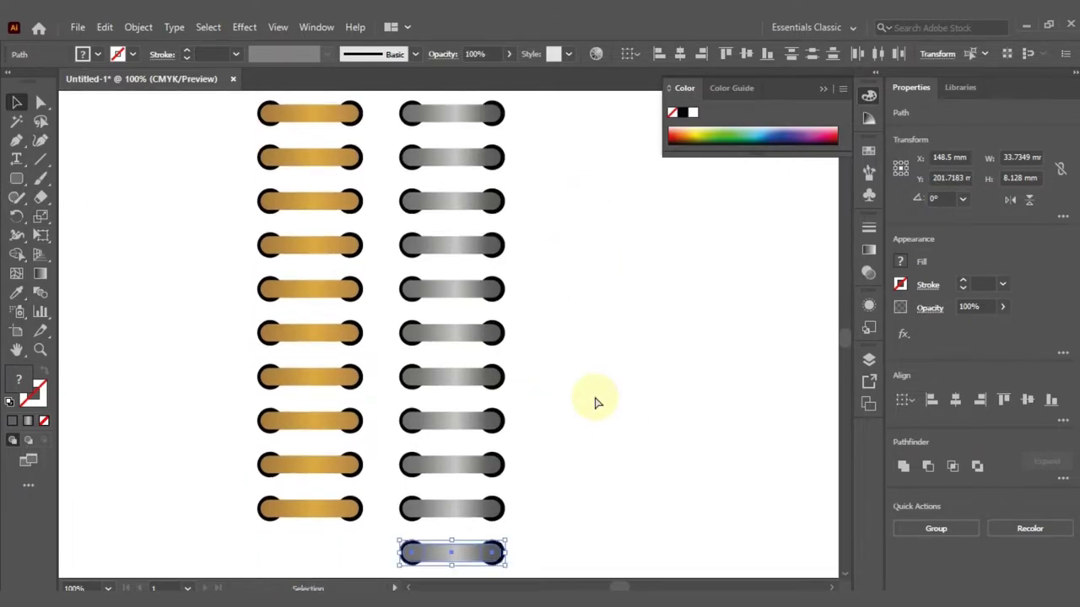
{"action": "key", "text": "ctrl+z"}
{"action": "key", "text": "ctrl+minus"}
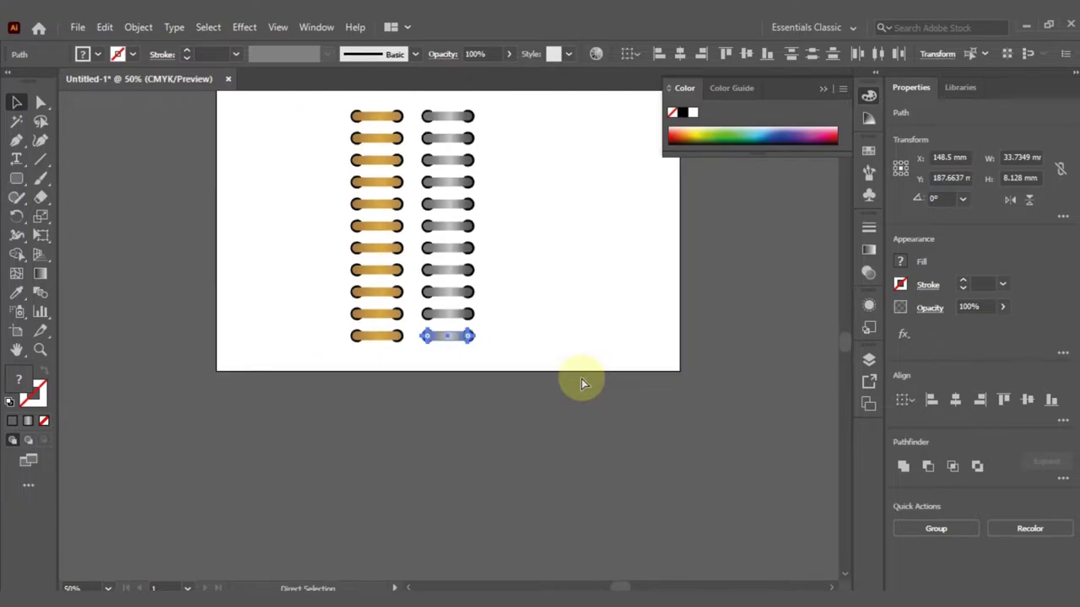
{"action": "left_click", "coordinate": [577, 380]}
{"action": "scroll", "coordinate": [548, 355], "scroll_direction": "up", "scroll_amount": 2}
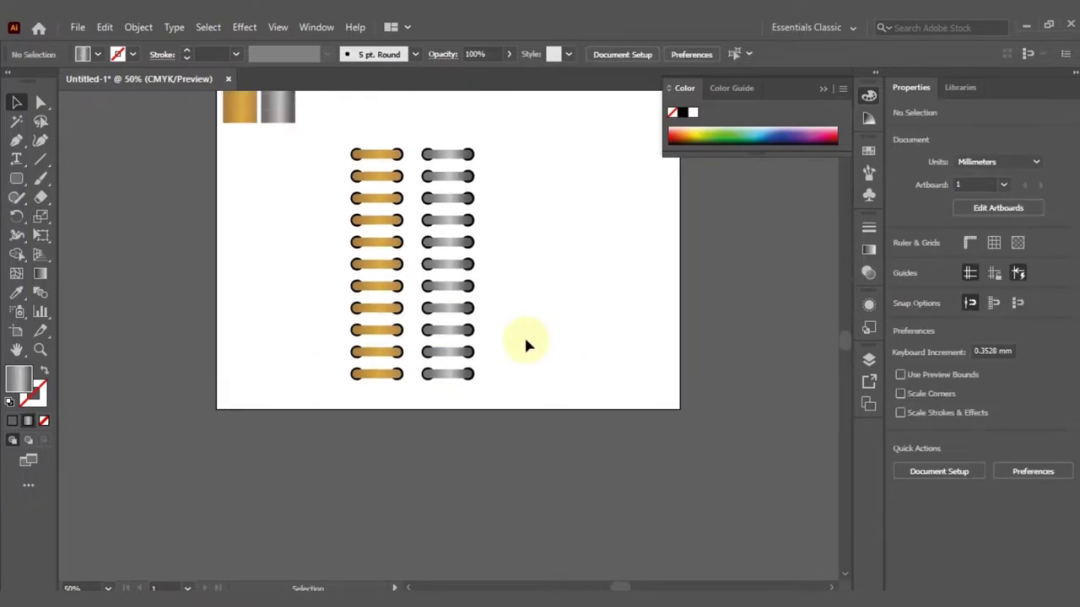
{"action": "scroll", "coordinate": [525, 338], "scroll_direction": "up", "scroll_amount": 3}
{"action": "left_click_drag", "start_coordinate": [510, 188], "coordinate": [320, 448]}
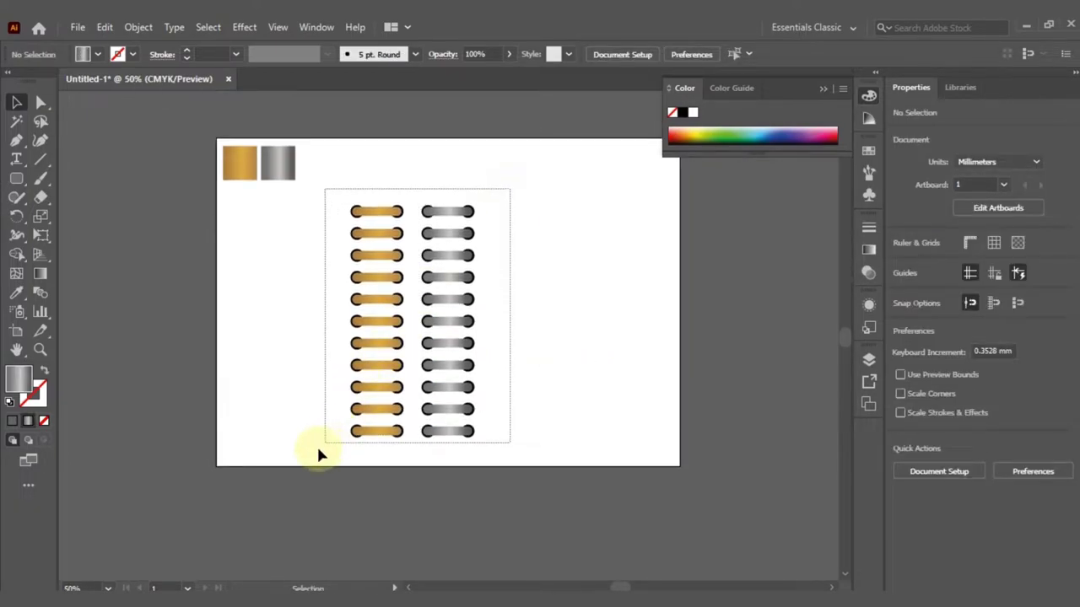
- Scale both rod columns down and move them to the artboard's upper left
{"action": "left_click_drag", "start_coordinate": [472, 207], "coordinate": [443, 266]}
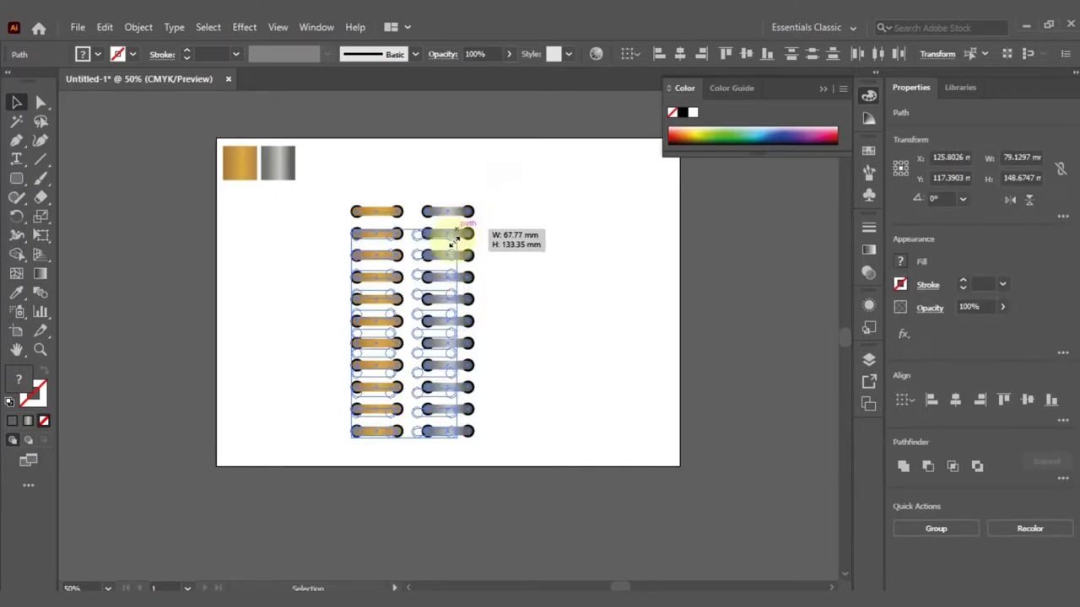
{"action": "left_click_drag", "start_coordinate": [375, 276], "coordinate": [257, 222]}
{"action": "left_click", "coordinate": [411, 201]}
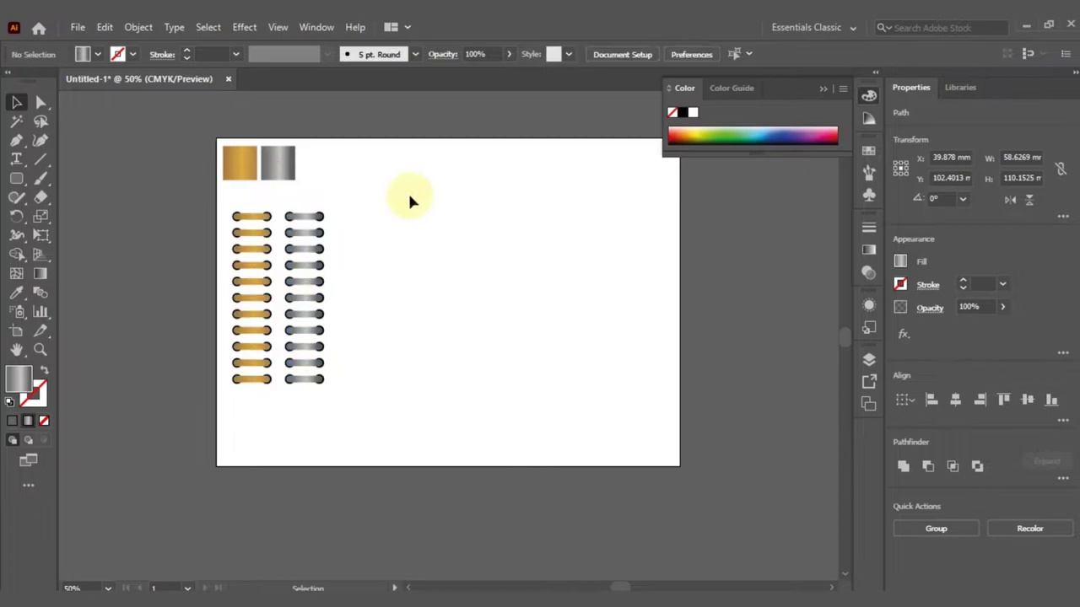
{"action": "left_click", "coordinate": [50, 355]}
{"action": "left_click", "coordinate": [463, 273]}
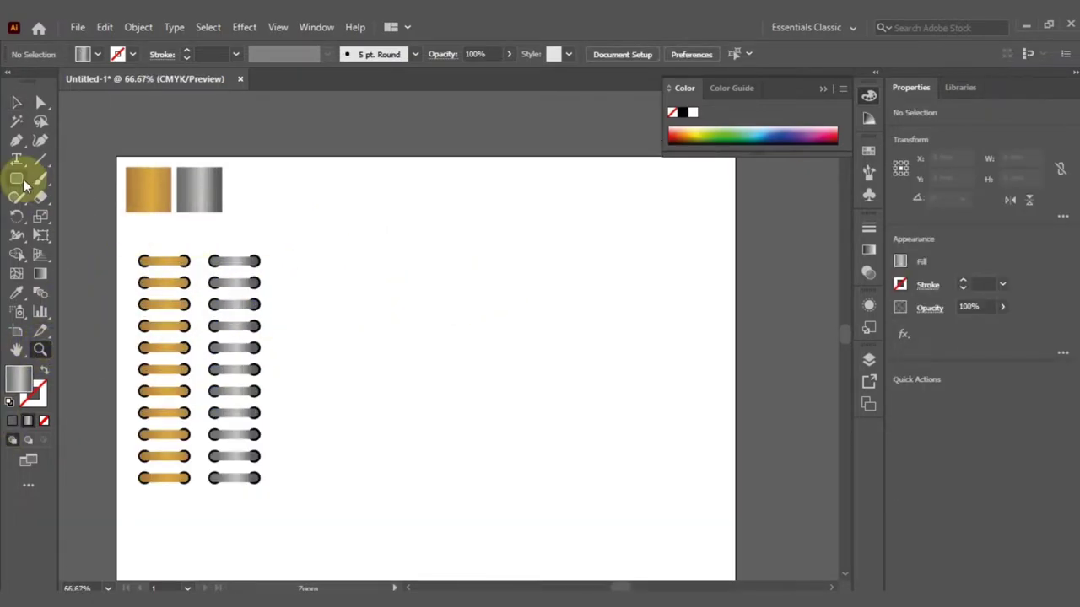
- Draw a small circle, 5.715 mm across, and fill it solid black
{"action": "left_click_drag", "start_coordinate": [24, 185], "coordinate": [52, 216]}
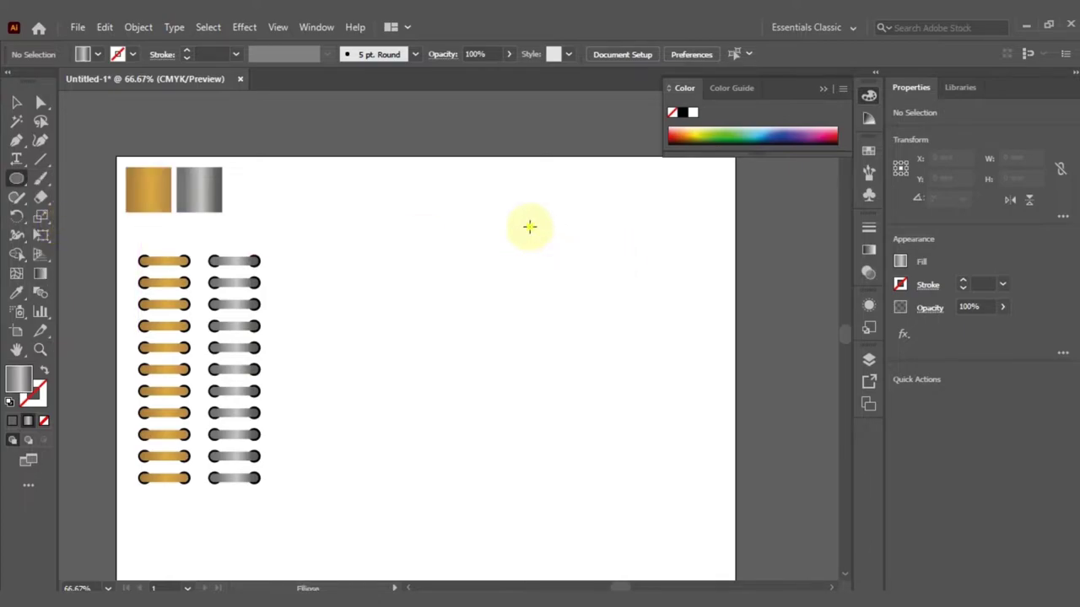
{"action": "left_click_drag", "start_coordinate": [539, 237], "coordinate": [541, 238]}
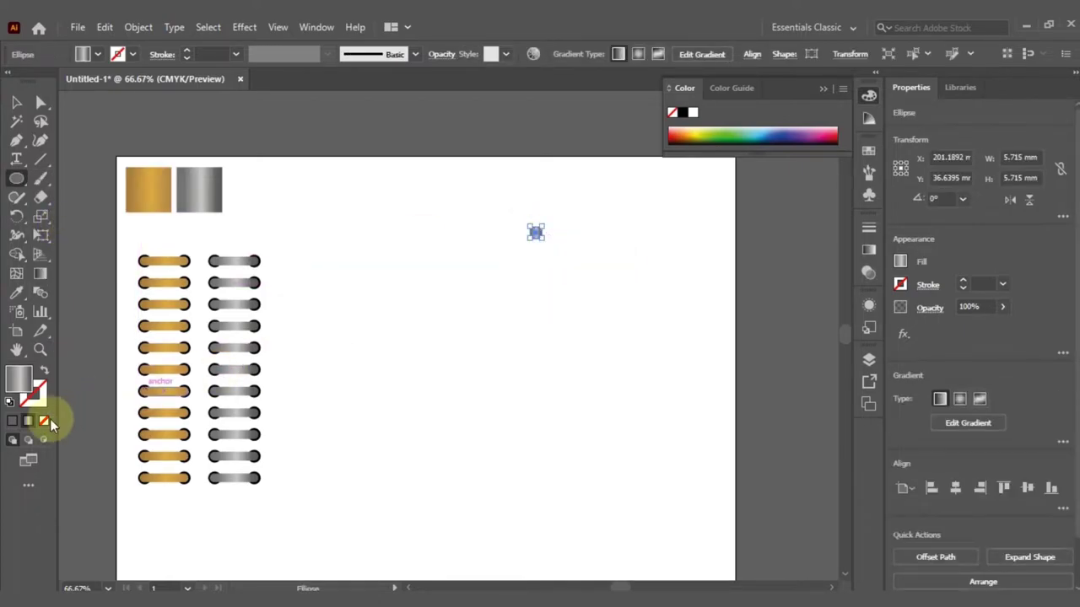
{"action": "left_click", "coordinate": [12, 421]}
{"action": "left_click", "coordinate": [39, 349]}
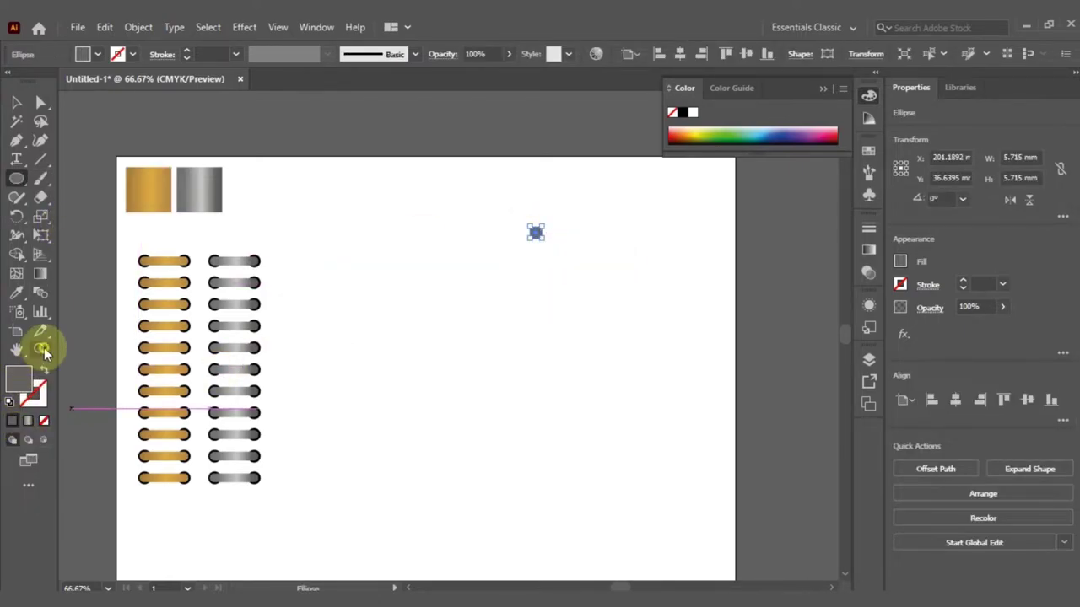
{"action": "left_click_drag", "start_coordinate": [569, 259], "coordinate": [579, 272]}
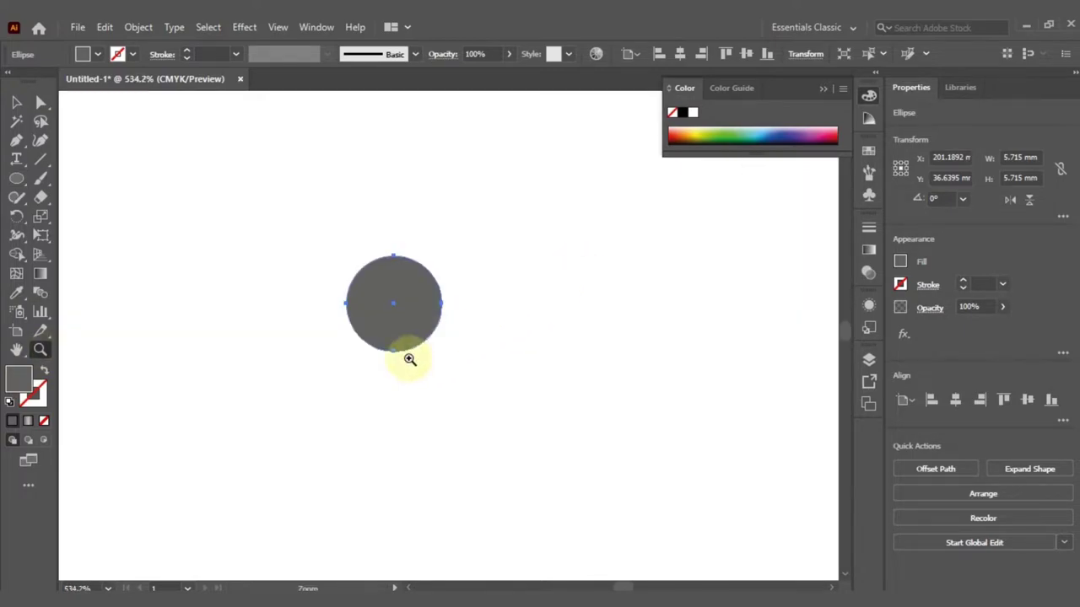
{"action": "left_click_drag", "start_coordinate": [554, 424], "coordinate": [614, 425]}
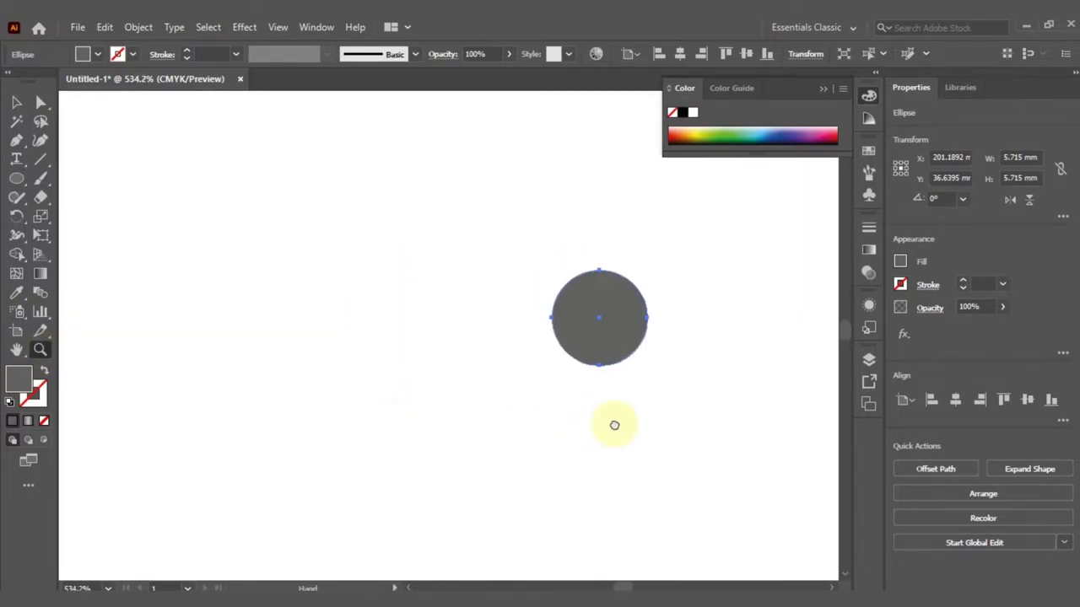
{"action": "double_click", "coordinate": [30, 387]}
{"action": "left_click_drag", "start_coordinate": [539, 294], "coordinate": [704, 450]}
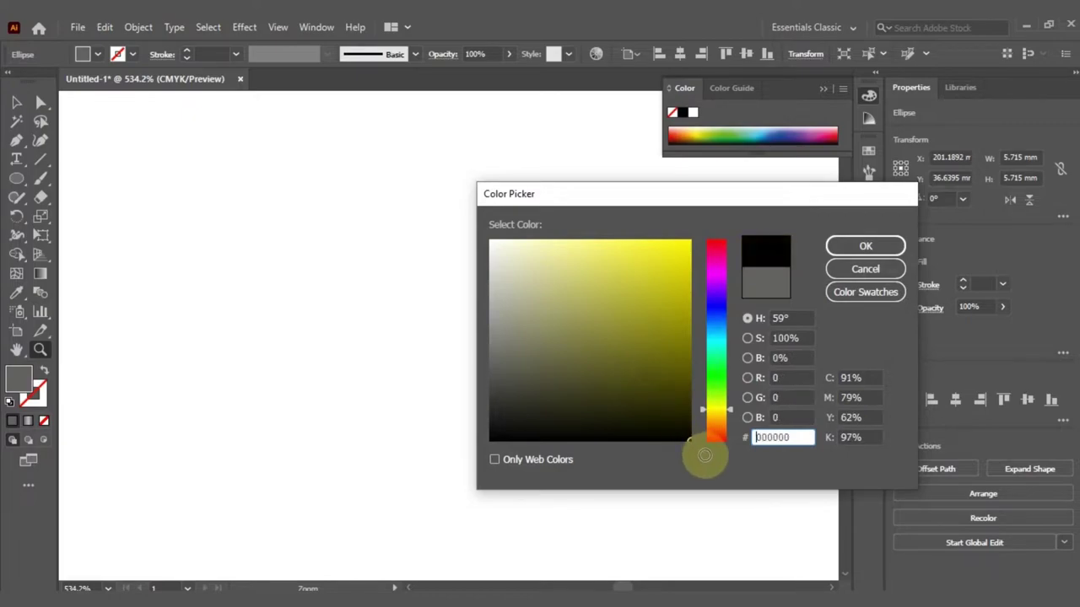
{"action": "left_click", "coordinate": [865, 246]}
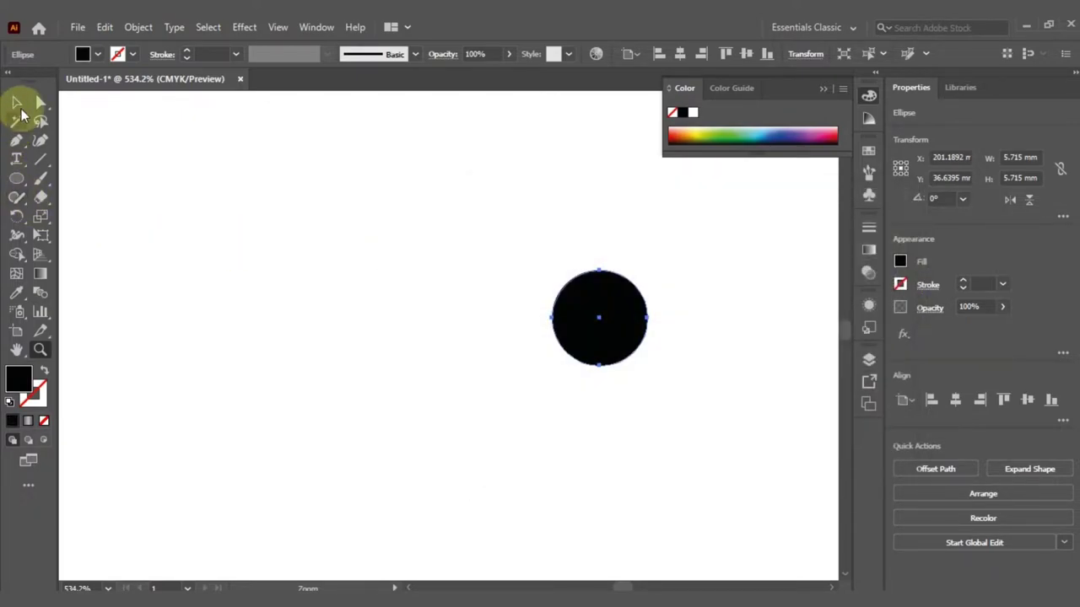
{"action": "left_click", "coordinate": [19, 102]}
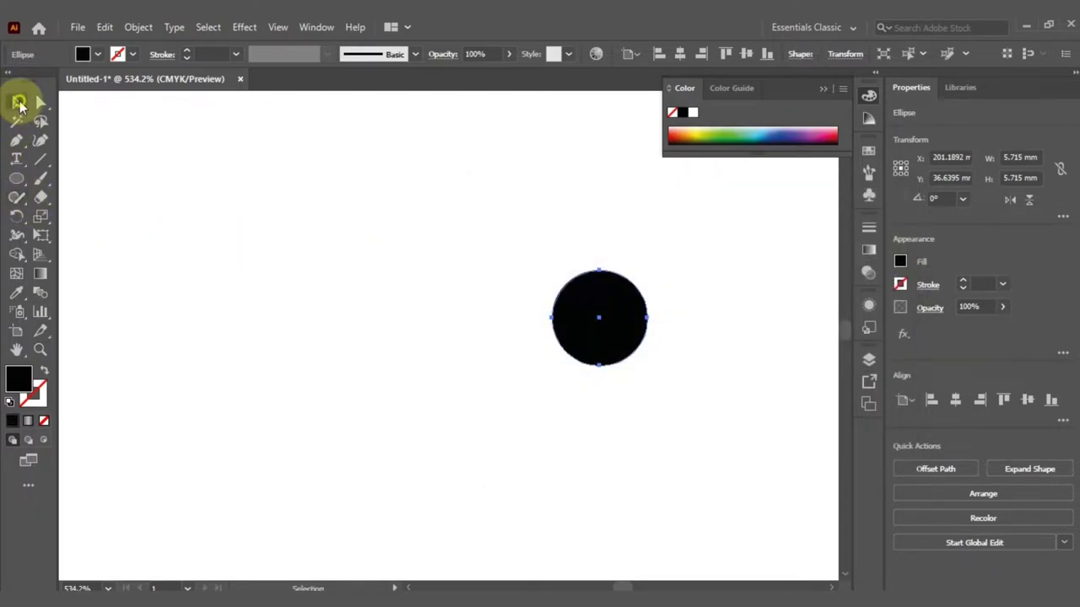
- Draw a black ellipse left of the circle and move it up to overlap it
{"action": "left_click", "coordinate": [25, 189]}
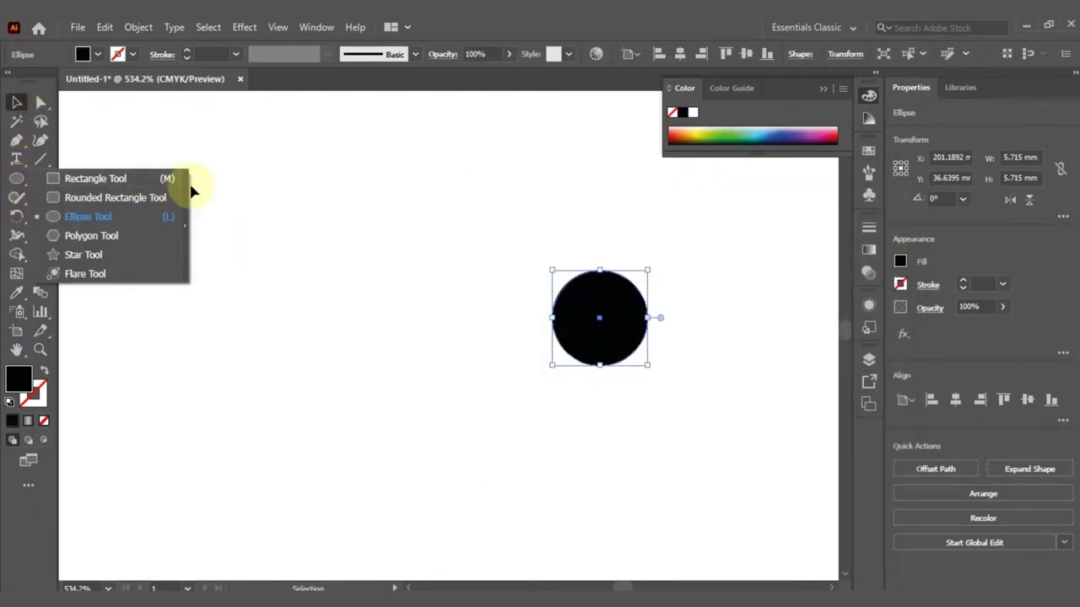
{"action": "left_click", "coordinate": [145, 221]}
{"action": "left_click_drag", "start_coordinate": [342, 293], "coordinate": [598, 456]}
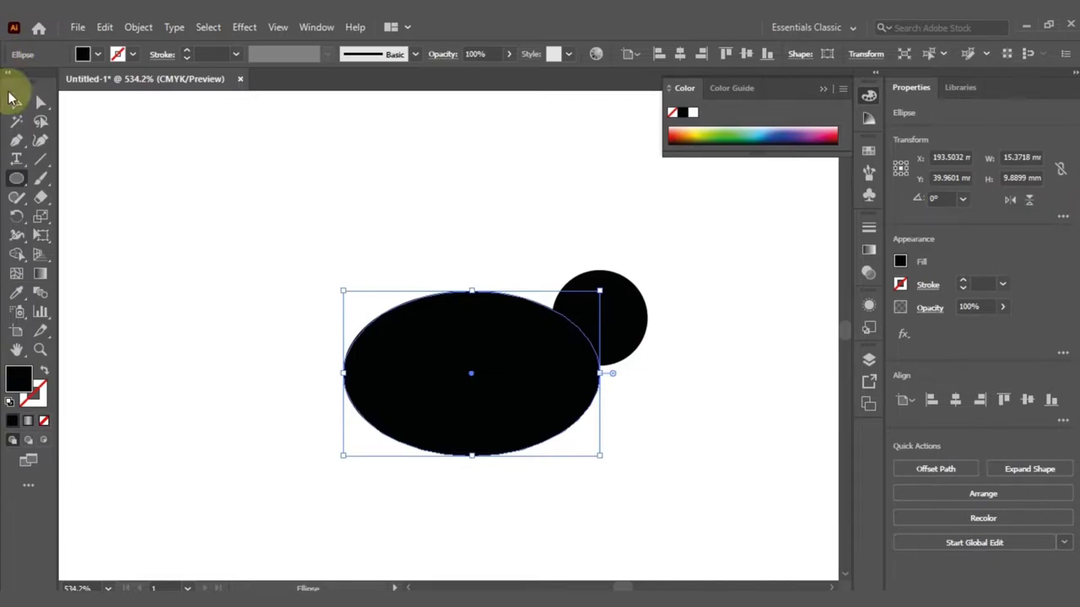
{"action": "left_click", "coordinate": [16, 102]}
{"action": "mouse_move", "coordinate": [504, 355]}
{"action": "left_mouse_down"}
{"action": "mouse_move", "coordinate": [513, 332]}
{"action": "mouse_move", "coordinate": [525, 339]}
{"action": "left_mouse_up"}
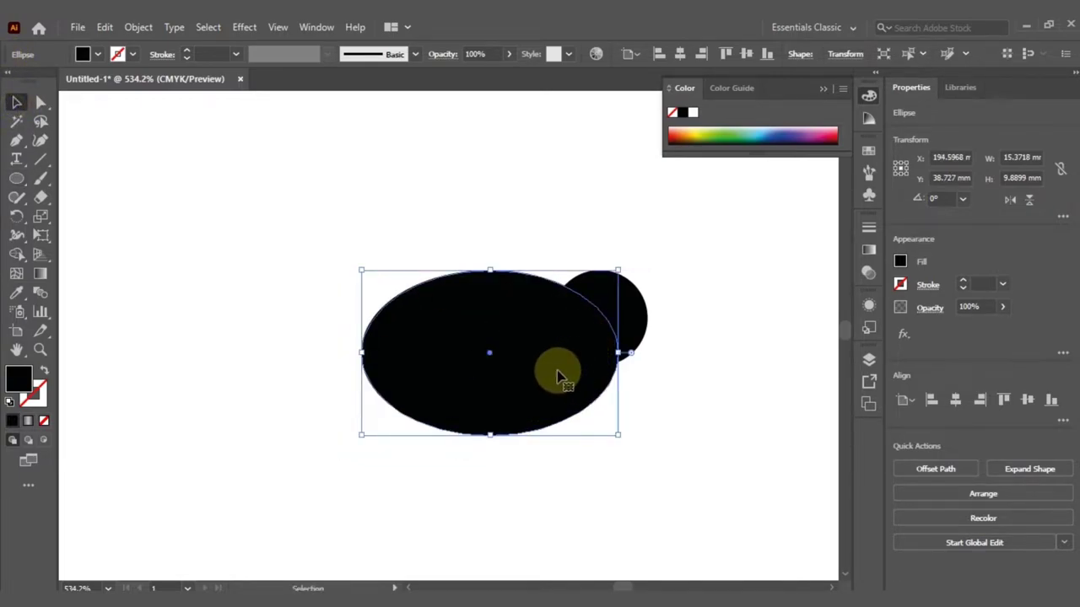
- Resize the ellipse to about 13.47 × 8.56 mm, then select it with the circle
{"action": "left_click_drag", "start_coordinate": [361, 353], "coordinate": [393, 353]}
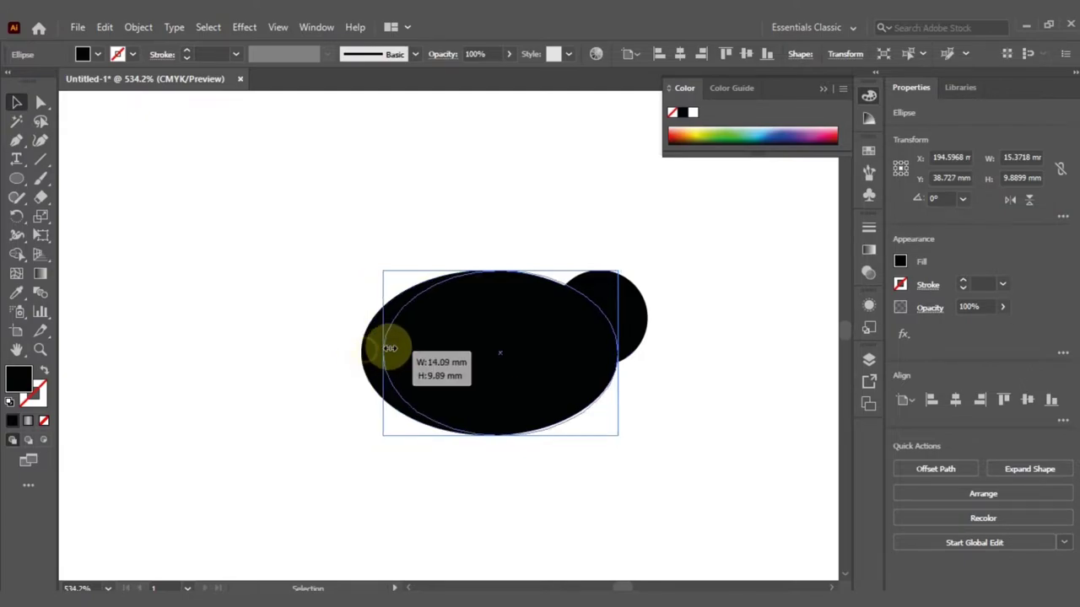
{"action": "left_click_drag", "start_coordinate": [505, 436], "coordinate": [528, 415]}
{"action": "key", "text": "a"}
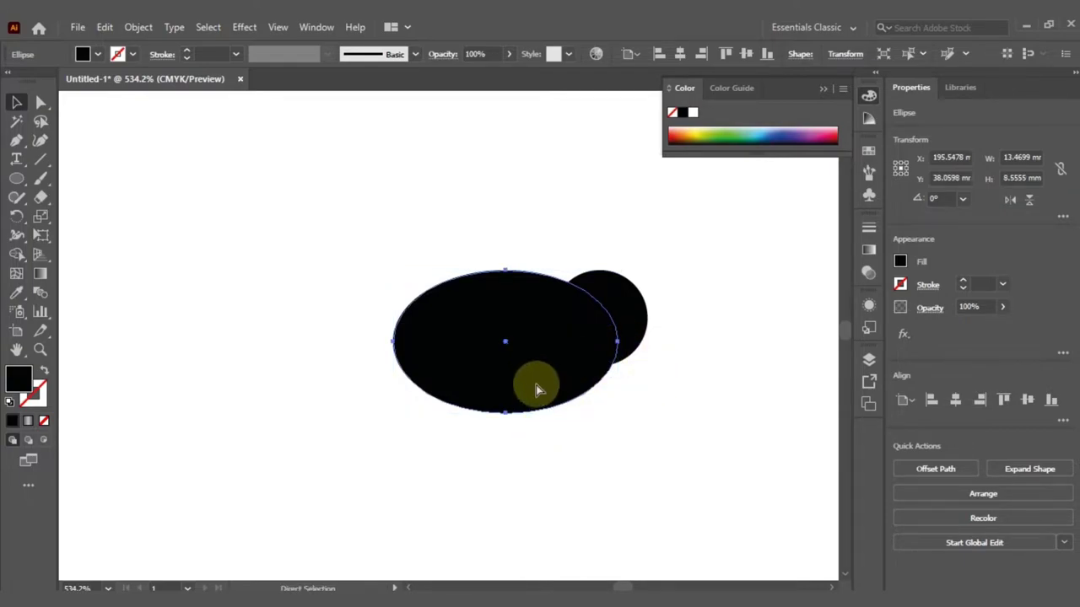
{"action": "key", "text": "v"}
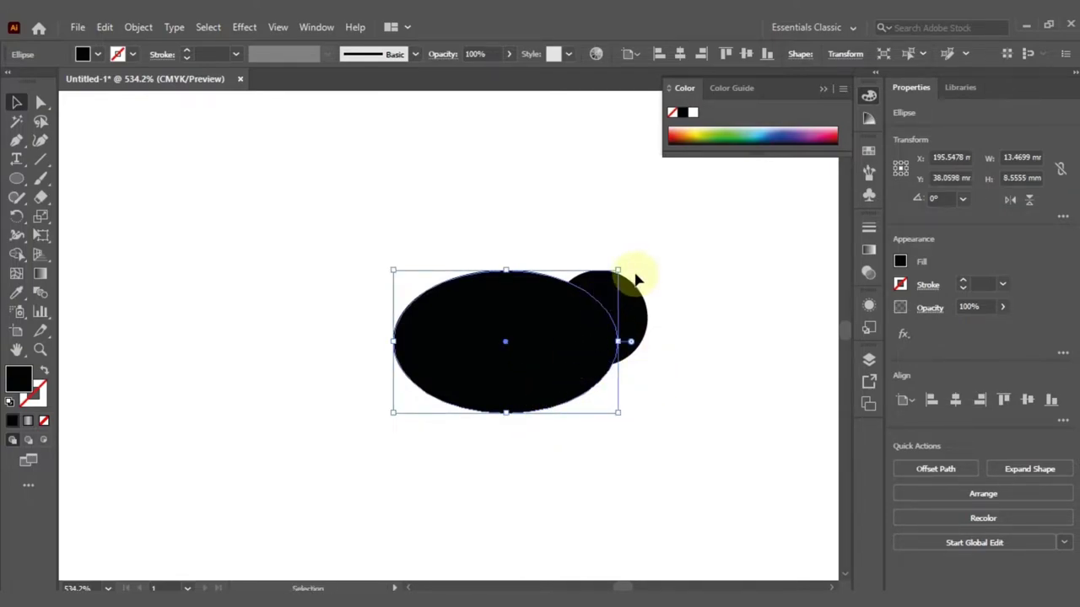
{"action": "left_click_drag", "start_coordinate": [617, 272], "coordinate": [594, 288]}
{"action": "left_click_drag", "start_coordinate": [590, 340], "coordinate": [601, 333]}
{"action": "left_click_drag", "start_coordinate": [511, 193], "coordinate": [435, 323]}
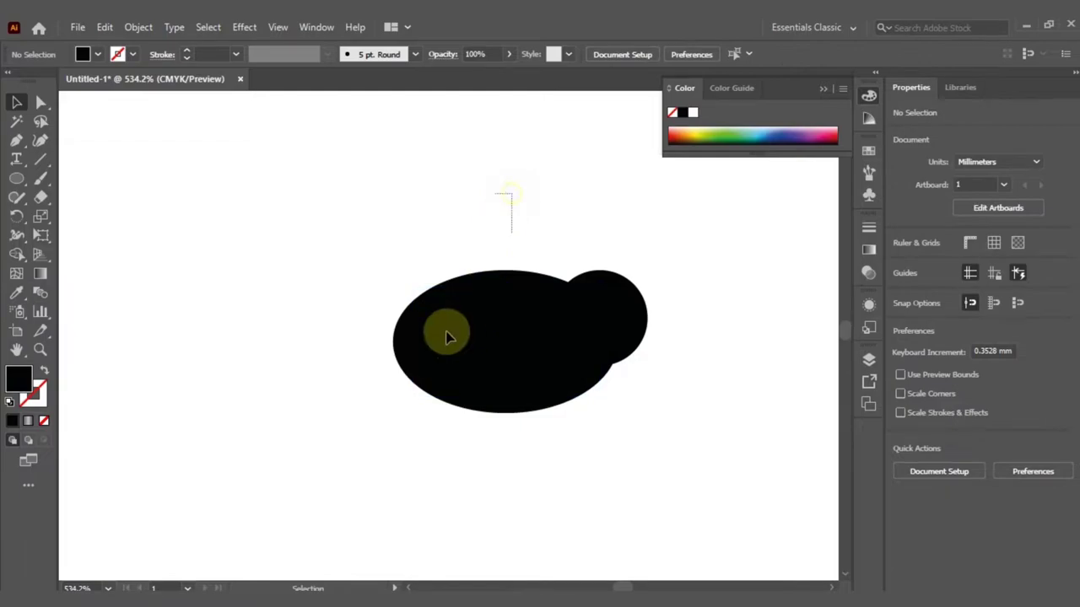
- Hollow the black oval into a thick ring using the Pathfinder panel
{"action": "key", "text": "a"}
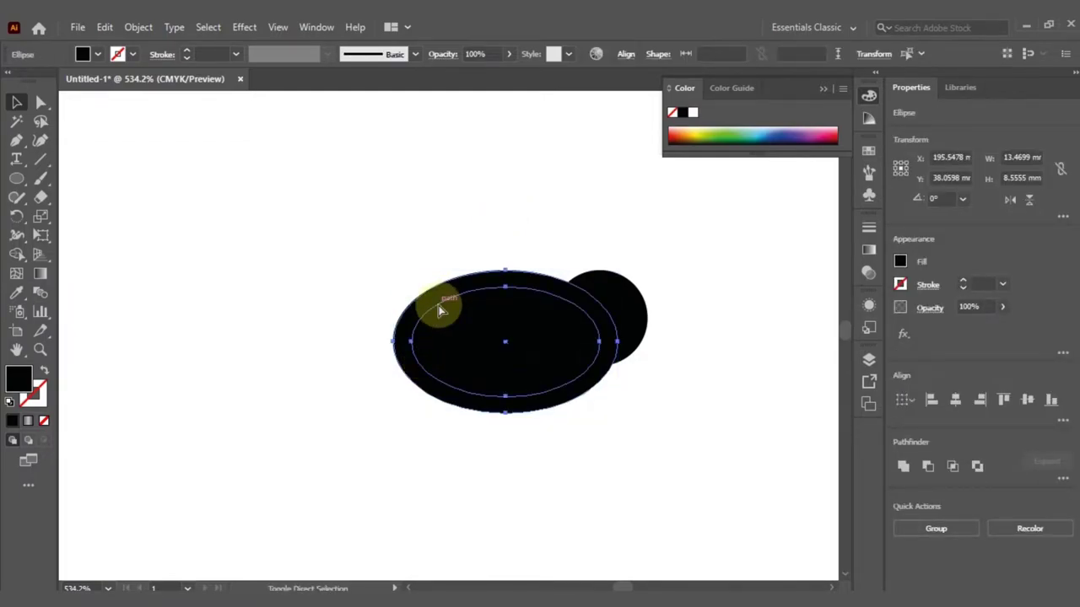
{"action": "key", "text": "ctrl+shift+F9"}
{"action": "key", "text": "v"}
{"action": "left_click", "coordinate": [621, 165]}
{"action": "left_click", "coordinate": [445, 181]}
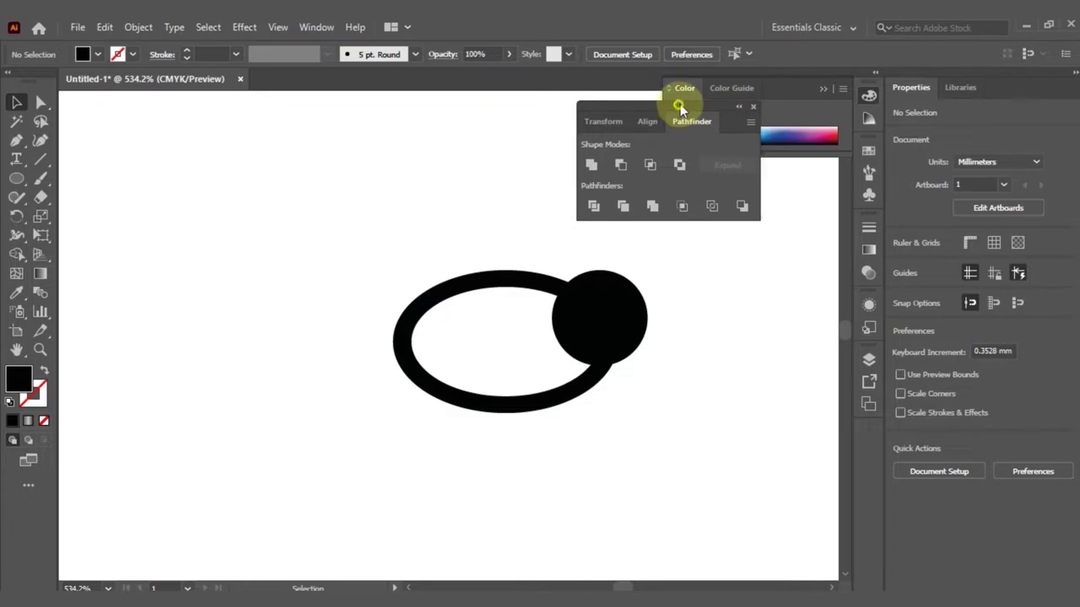
{"action": "left_click_drag", "start_coordinate": [680, 104], "coordinate": [780, 110]}
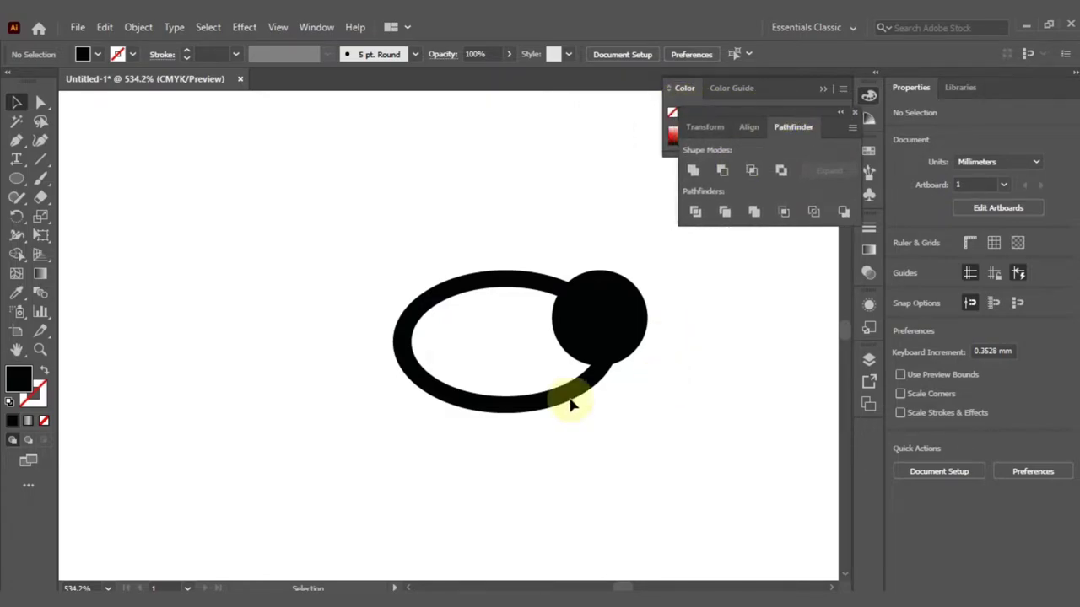
- Magnify and recentre the view on the circle and ring
{"action": "left_click", "coordinate": [39, 349]}
{"action": "left_click_drag", "start_coordinate": [689, 247], "coordinate": [357, 457]}
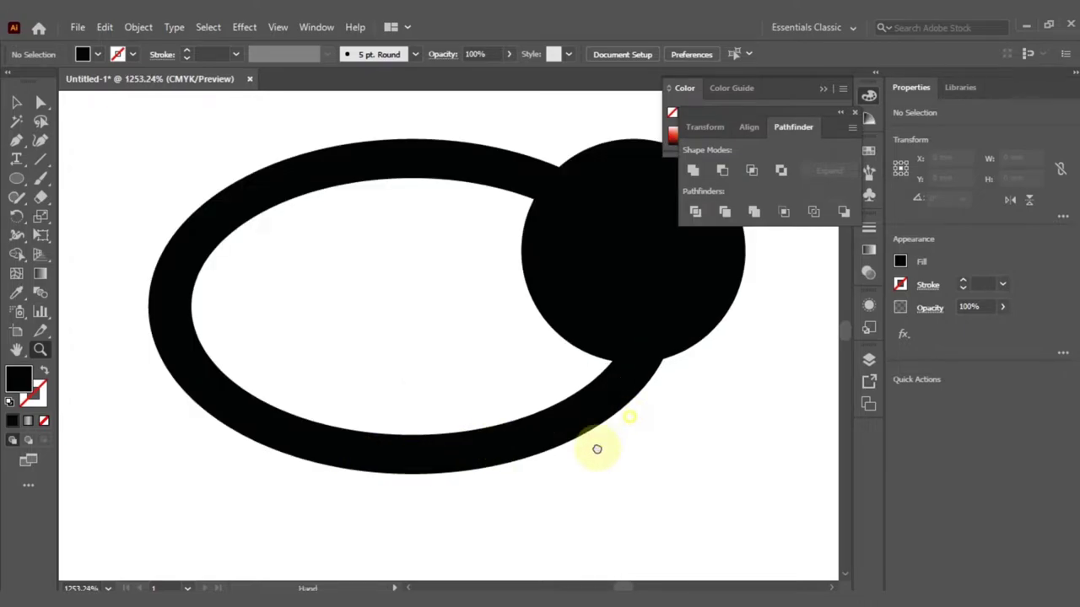
{"action": "left_click_drag", "start_coordinate": [596, 446], "coordinate": [562, 502]}
{"action": "left_click_drag", "start_coordinate": [12, 182], "coordinate": [133, 181]}
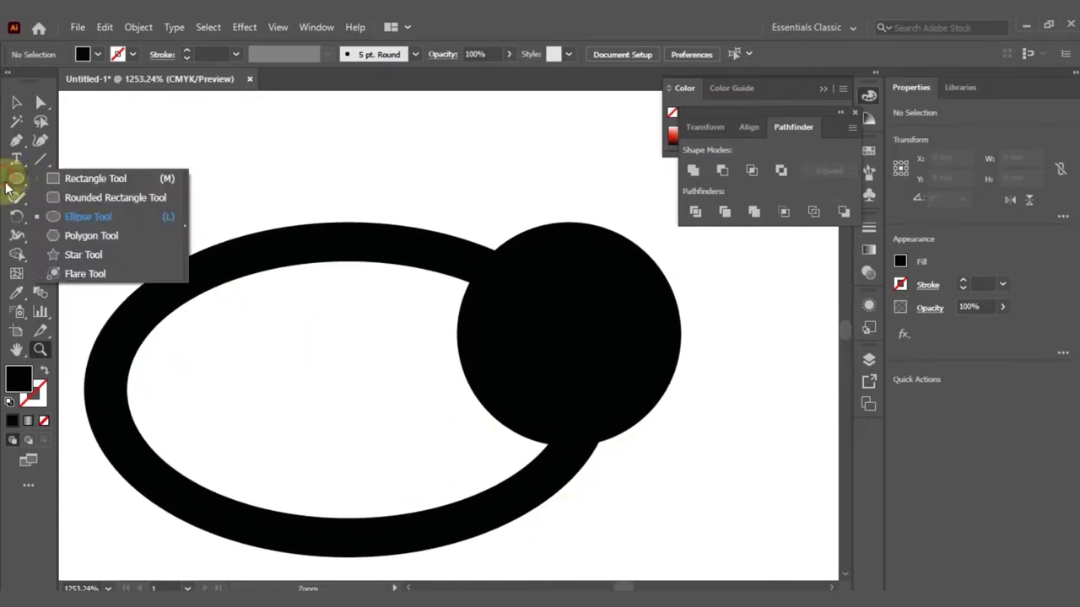
- Draw a black square over the ring's top edge and the circle's upper left
{"action": "left_click", "coordinate": [132, 181]}
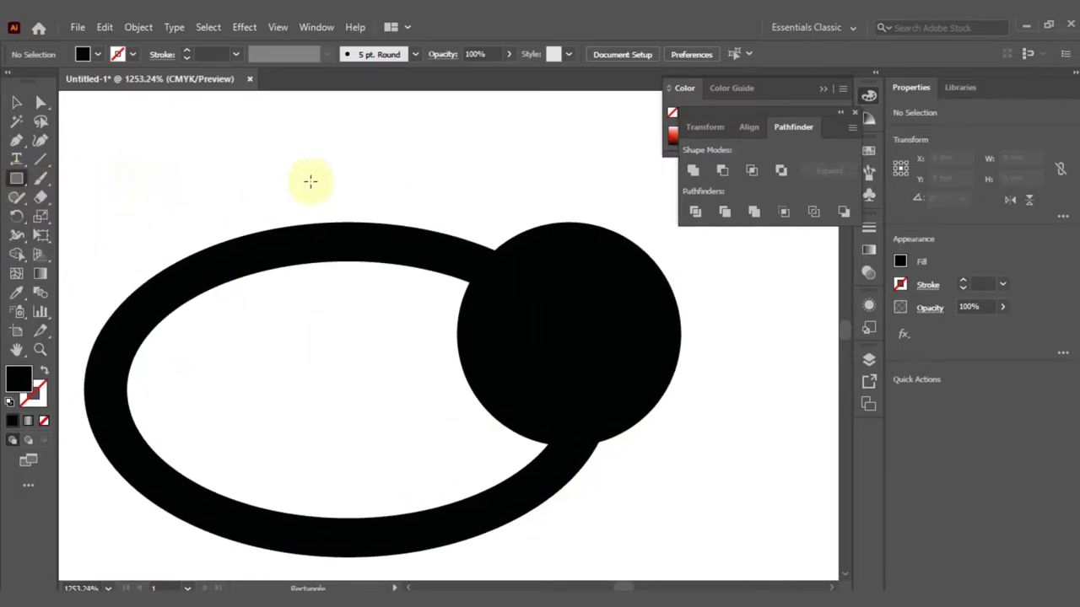
{"action": "left_click_drag", "start_coordinate": [337, 120], "coordinate": [575, 343]}
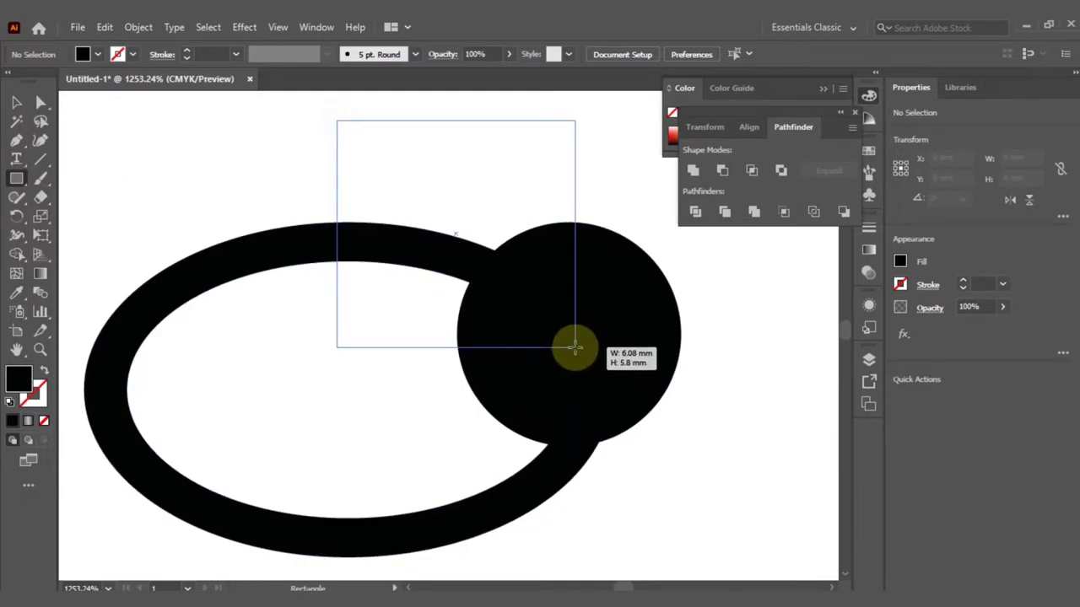
{"action": "left_click_drag", "start_coordinate": [574, 343], "coordinate": [560, 341]}
{"action": "left_click", "coordinate": [16, 102]}
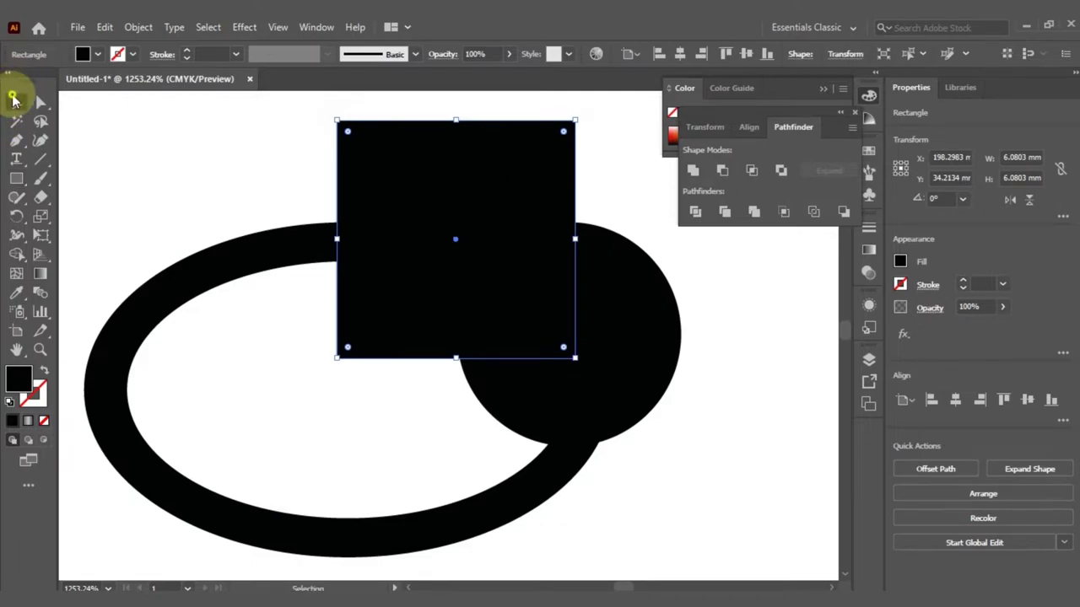
- Trim the square with the circle using Pathfinder Minus Back
{"action": "left_click", "coordinate": [633, 307]}
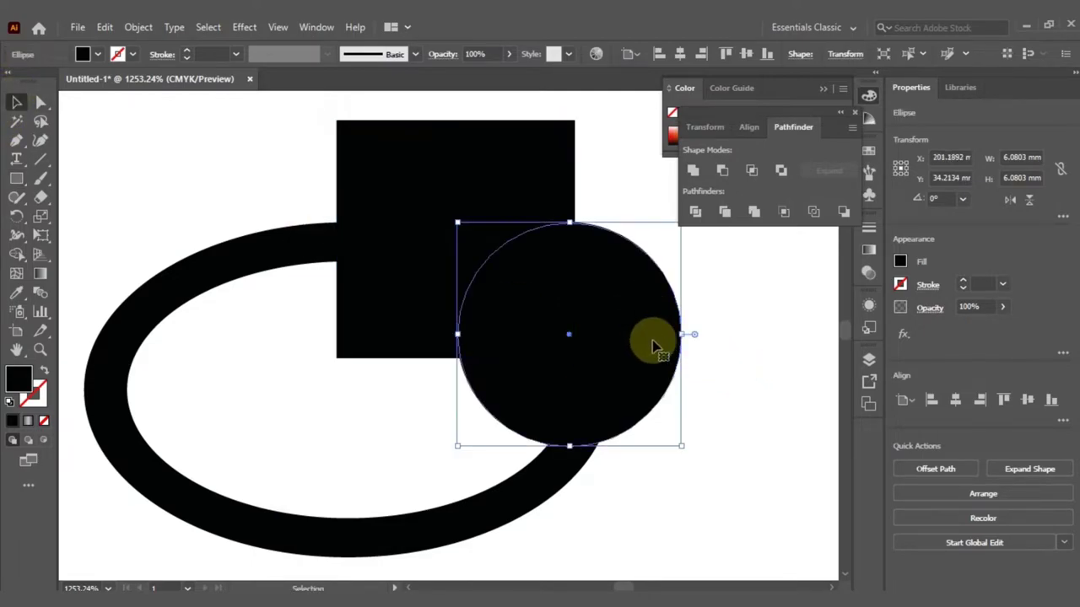
{"action": "key", "text": "a"}
{"action": "key", "text": "v"}
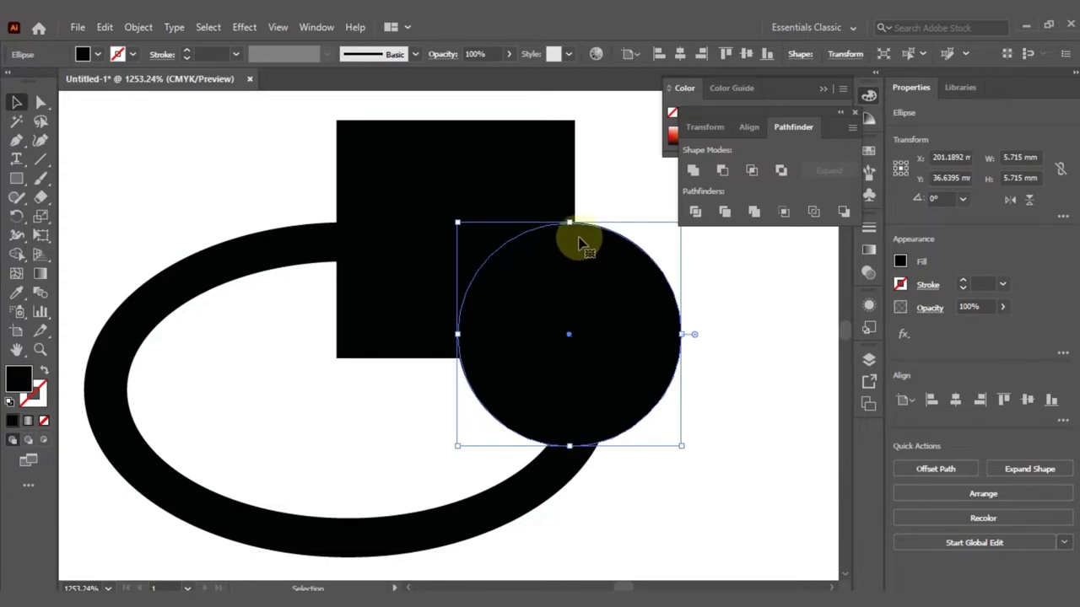
{"action": "left_click", "coordinate": [529, 145], "text": "shift"}
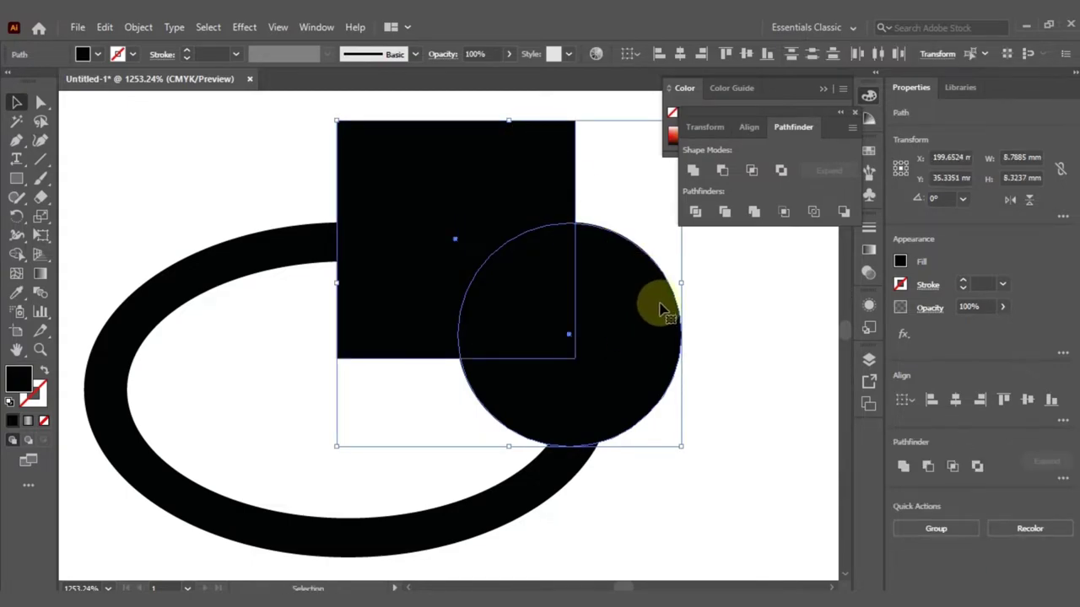
{"action": "left_click", "coordinate": [845, 214]}
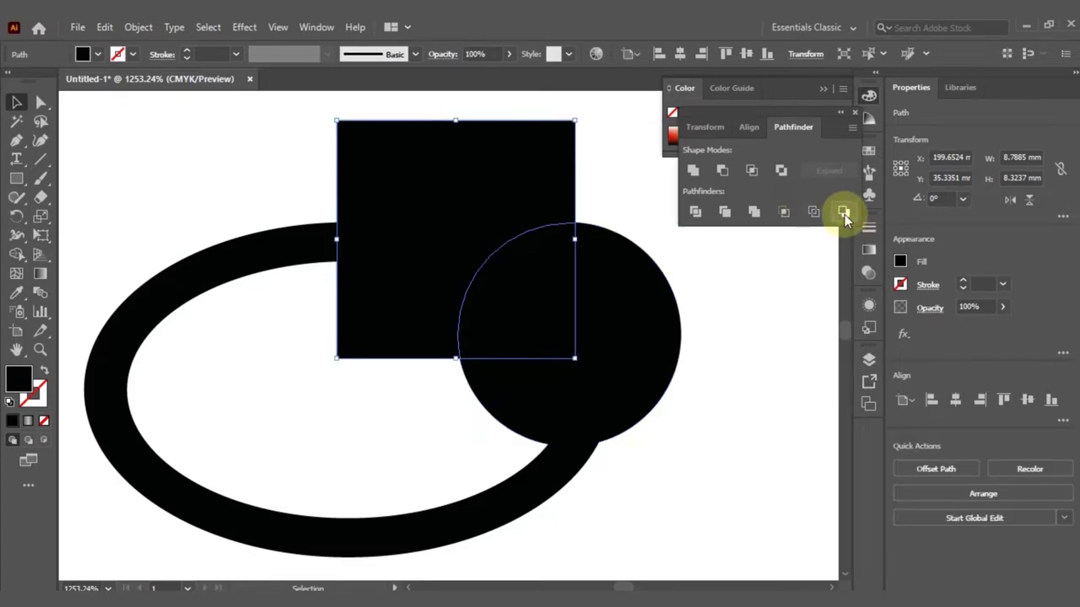
{"action": "left_click", "coordinate": [726, 321]}
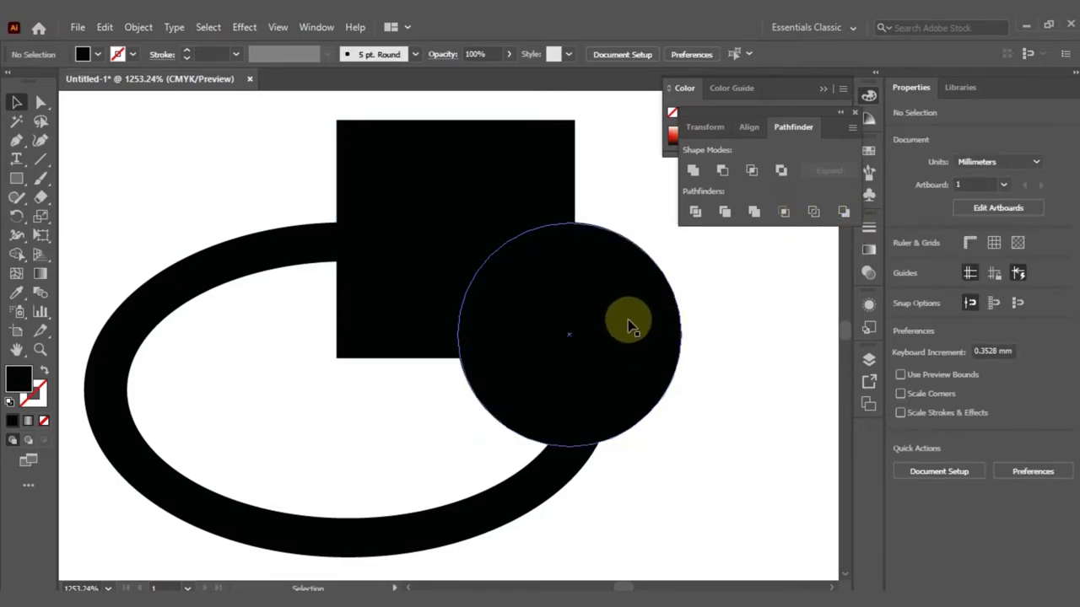
- Reapply Minus Back with the circle and square to trim the square's corner
{"action": "left_click", "coordinate": [634, 333]}
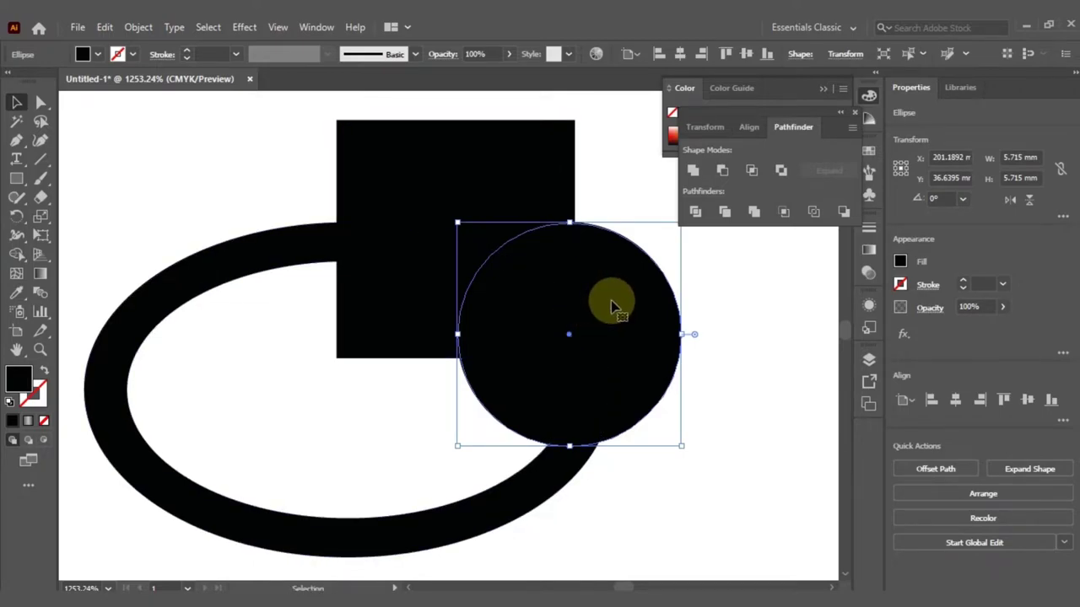
{"action": "left_click_drag", "start_coordinate": [613, 306], "coordinate": [796, 305]}
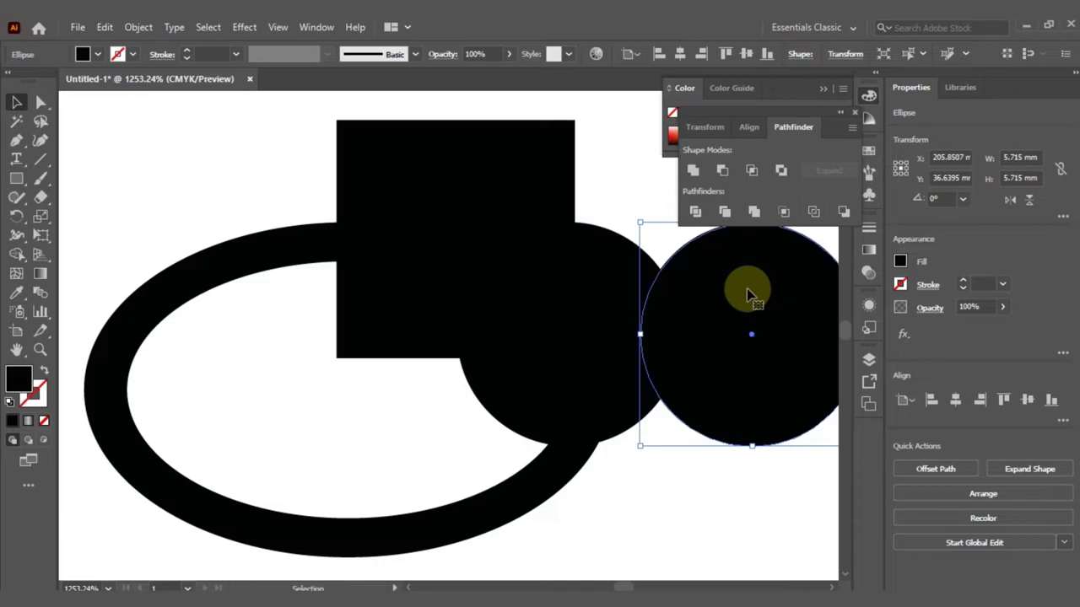
{"action": "key", "text": "ctrl+z"}
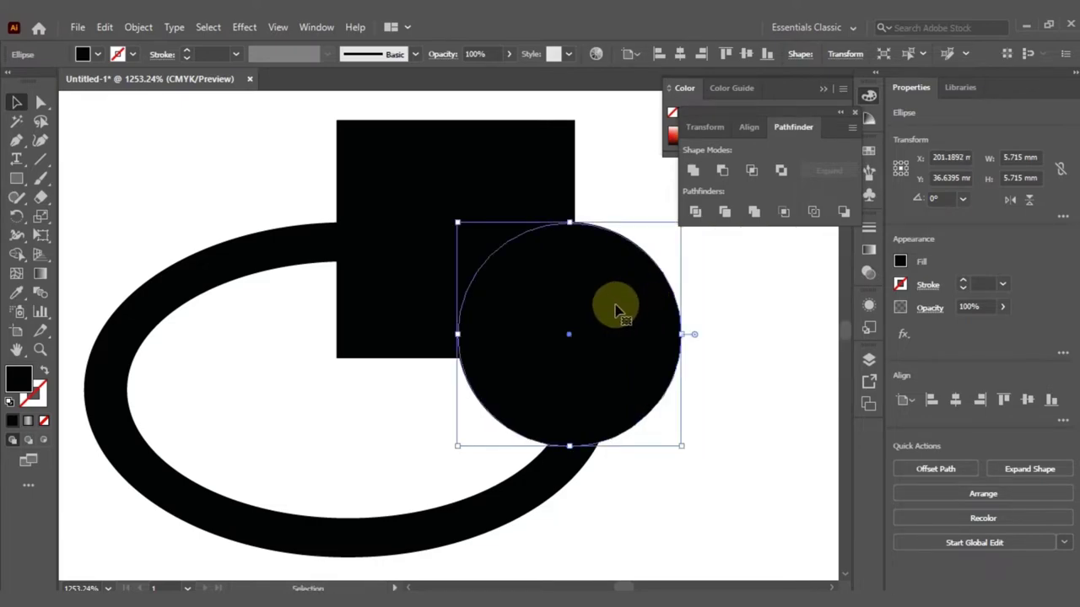
{"action": "left_click", "coordinate": [525, 167], "text": "shift"}
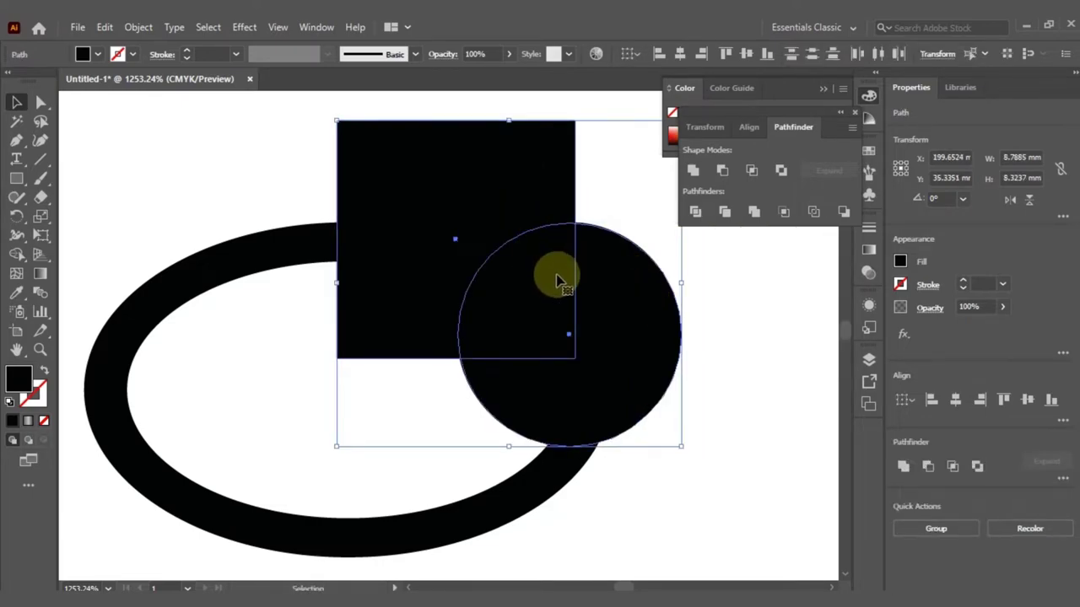
{"action": "left_click", "coordinate": [845, 212]}
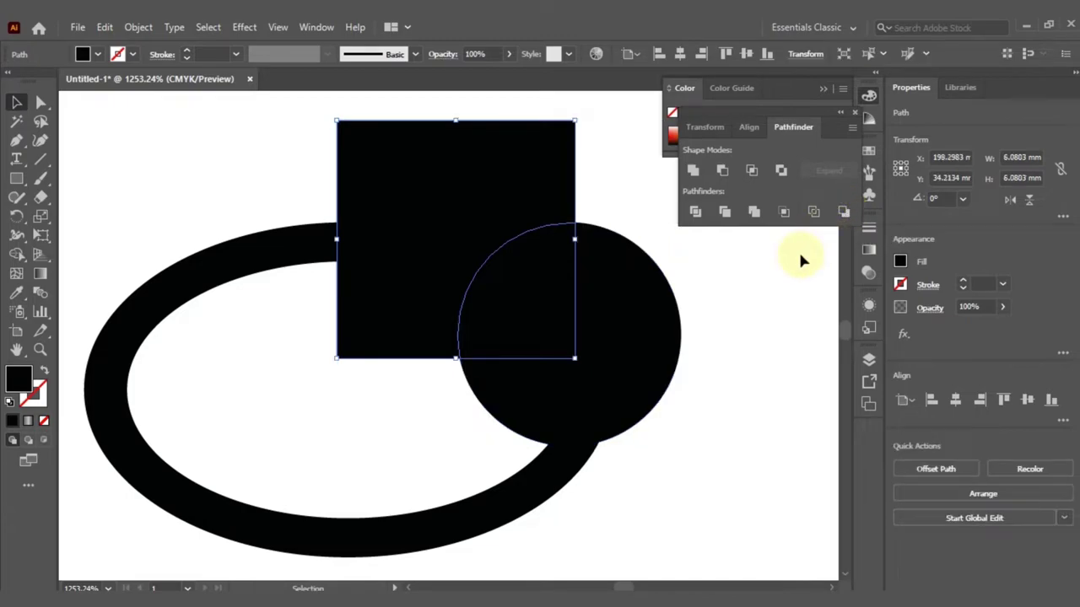
{"action": "left_click", "coordinate": [758, 331]}
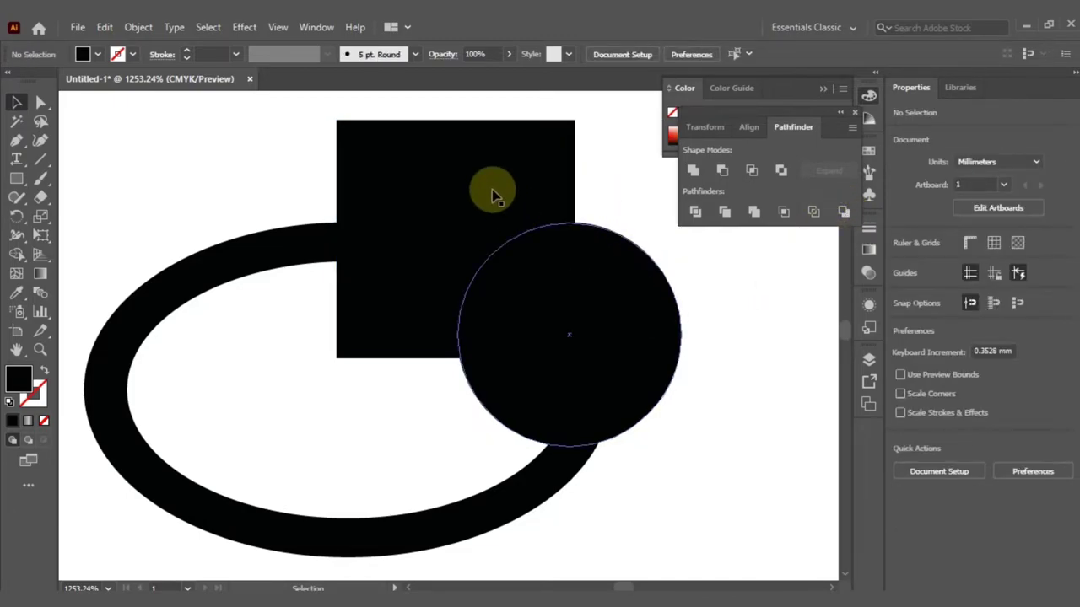
- Cut the square out of the ring with Minus Front and close the Pathfinder and Color panels
{"action": "left_click", "coordinate": [487, 183]}
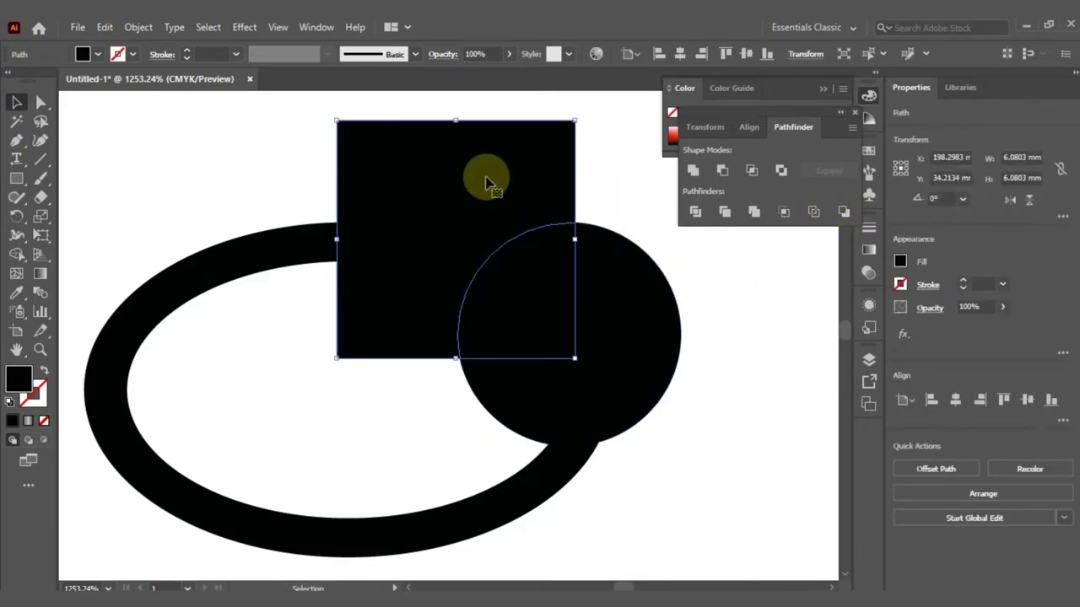
{"action": "left_click", "coordinate": [269, 241], "text": "shift"}
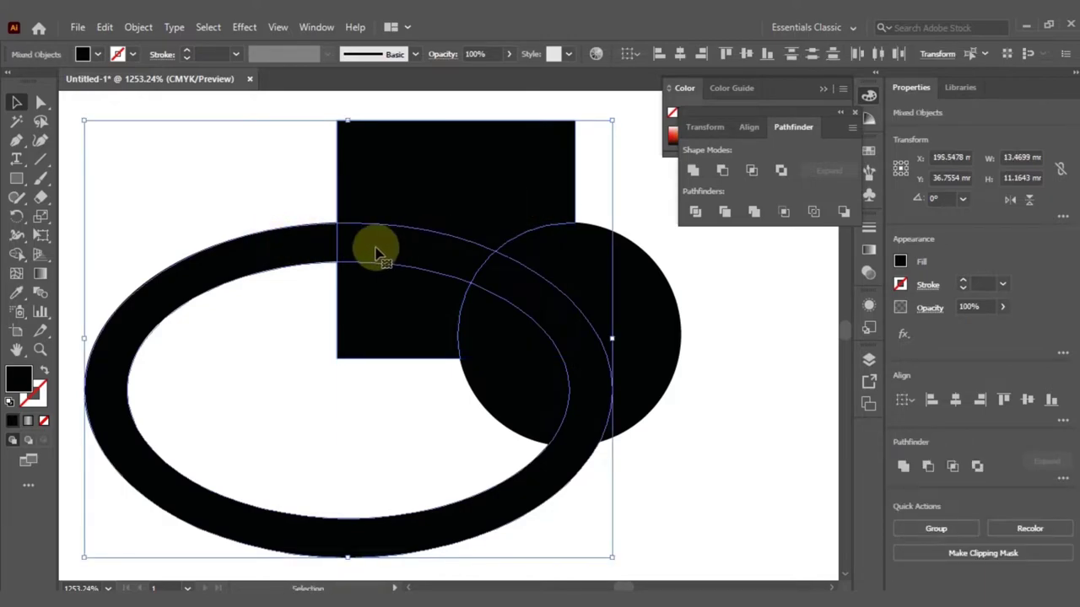
{"action": "left_click", "coordinate": [724, 171]}
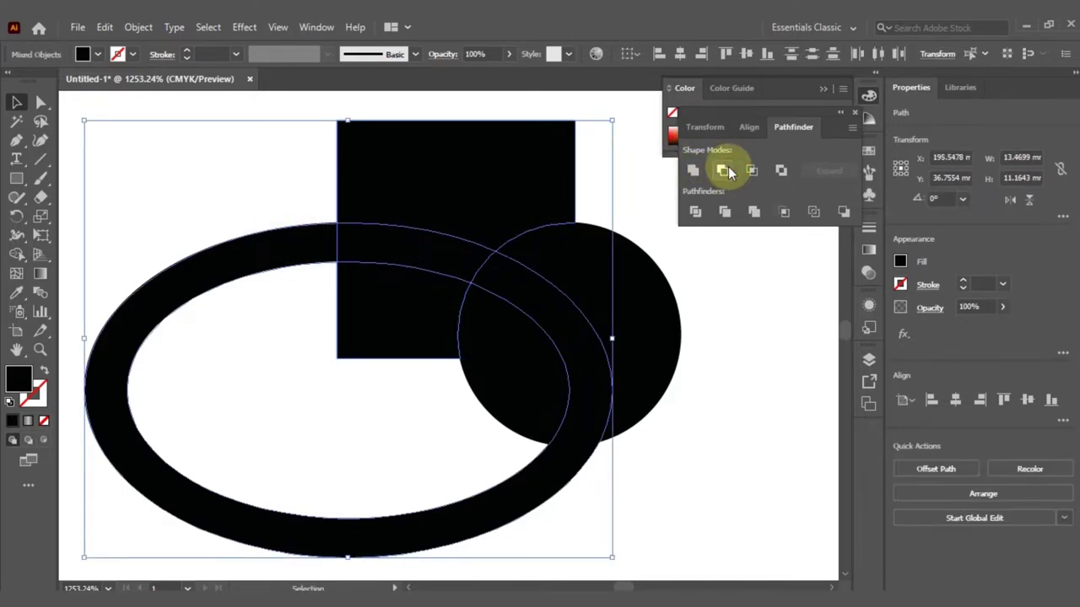
{"action": "left_click", "coordinate": [856, 114]}
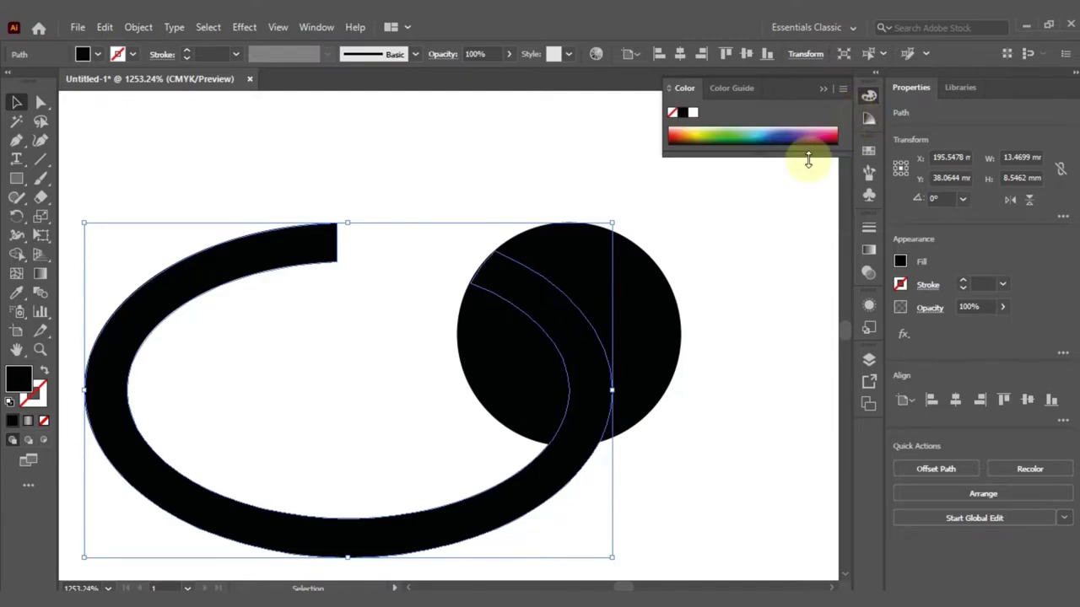
{"action": "left_click", "coordinate": [823, 89]}
{"action": "key", "text": "ctrl+minus"}
{"action": "key", "text": "ctrl+minus"}
{"action": "key", "text": "ctrl+minus"}
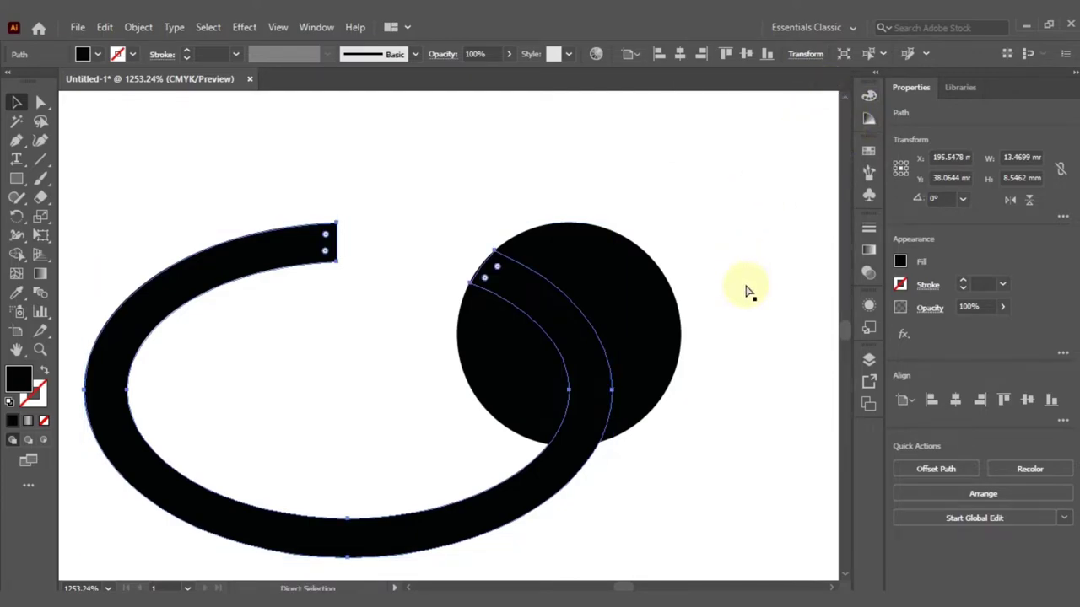
- Zoom out and drag the cut open ring and circle just right of the top silver rod
{"action": "left_click", "coordinate": [662, 207]}
{"action": "key", "text": "ctrl+minus"}
{"action": "key", "text": "ctrl+minus"}
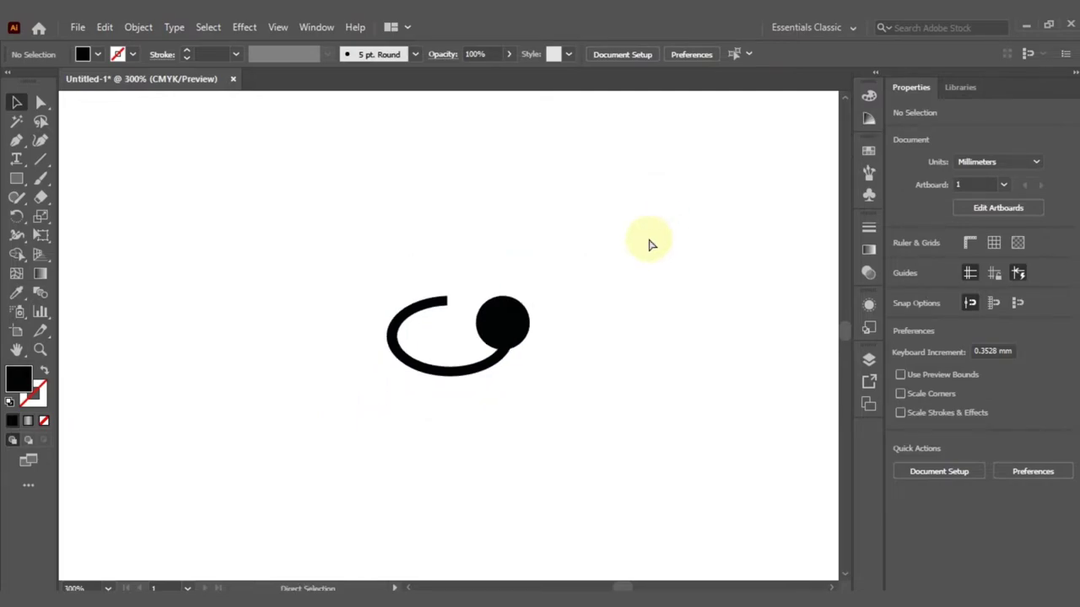
{"action": "key", "text": "ctrl+minus"}
{"action": "left_click_drag", "start_coordinate": [560, 396], "coordinate": [742, 396]}
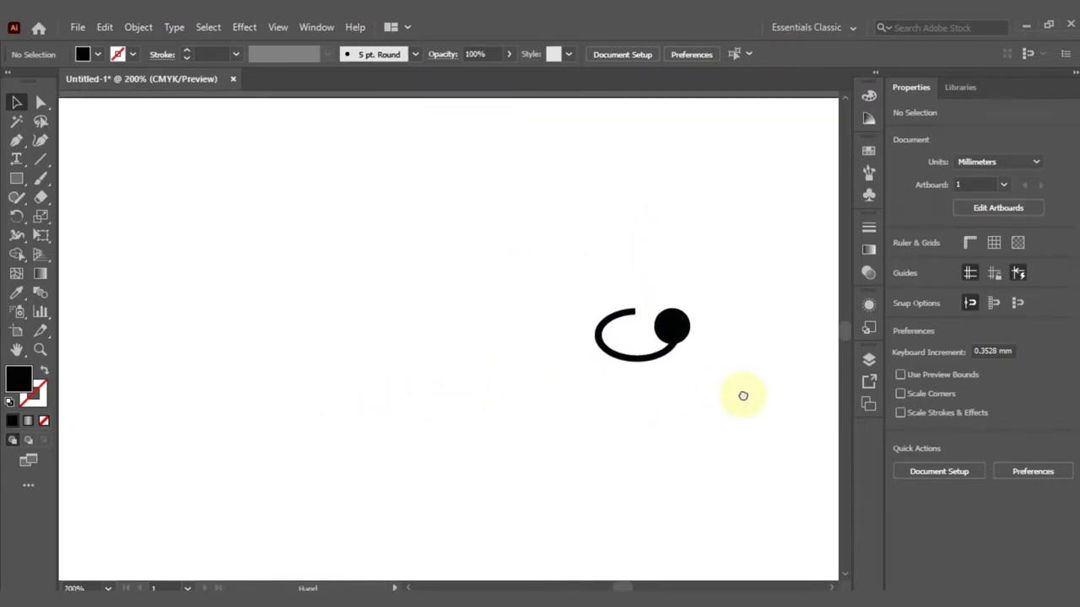
{"action": "key", "text": "ctrl+minus"}
{"action": "key", "text": "ctrl+minus"}
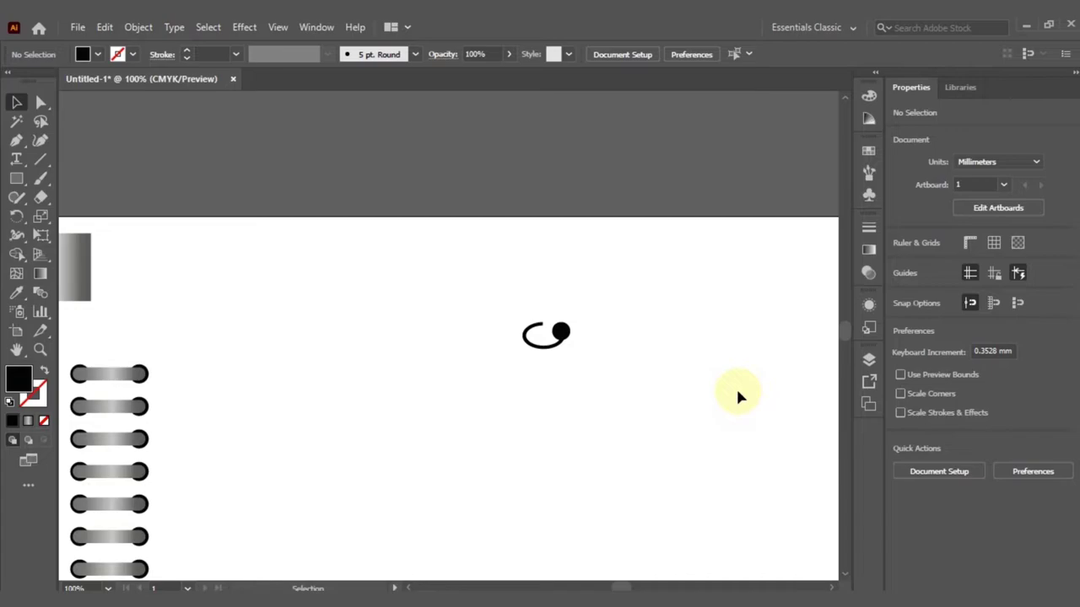
{"action": "left_click_drag", "start_coordinate": [625, 400], "coordinate": [737, 386]}
{"action": "left_click_drag", "start_coordinate": [776, 255], "coordinate": [578, 405]}
{"action": "left_click_drag", "start_coordinate": [666, 314], "coordinate": [447, 284]}
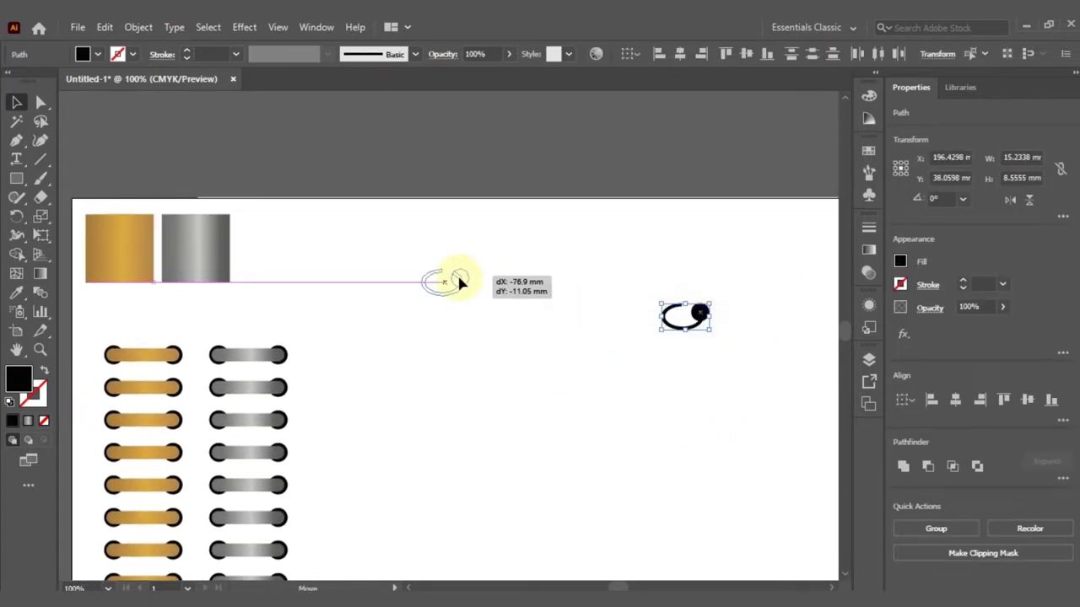
{"action": "left_click_drag", "start_coordinate": [447, 285], "coordinate": [396, 356]}
{"action": "left_click", "coordinate": [467, 296]}
{"action": "left_click", "coordinate": [373, 364]}
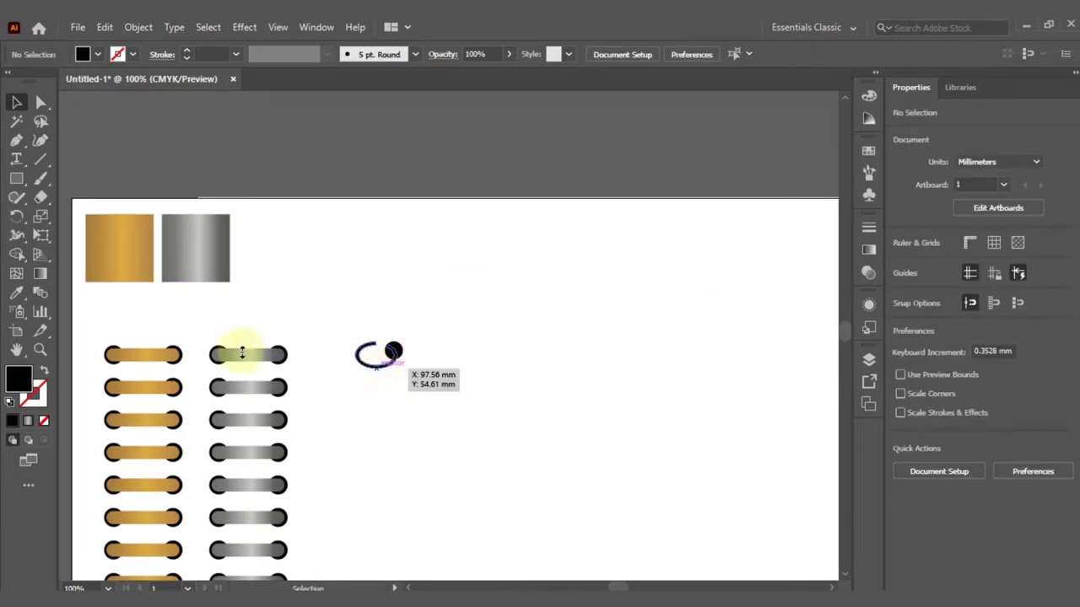
{"action": "left_click", "coordinate": [16, 292]}
- Give the ring the gold gradient fill and zoom in closely on it
{"action": "left_click", "coordinate": [135, 231]}
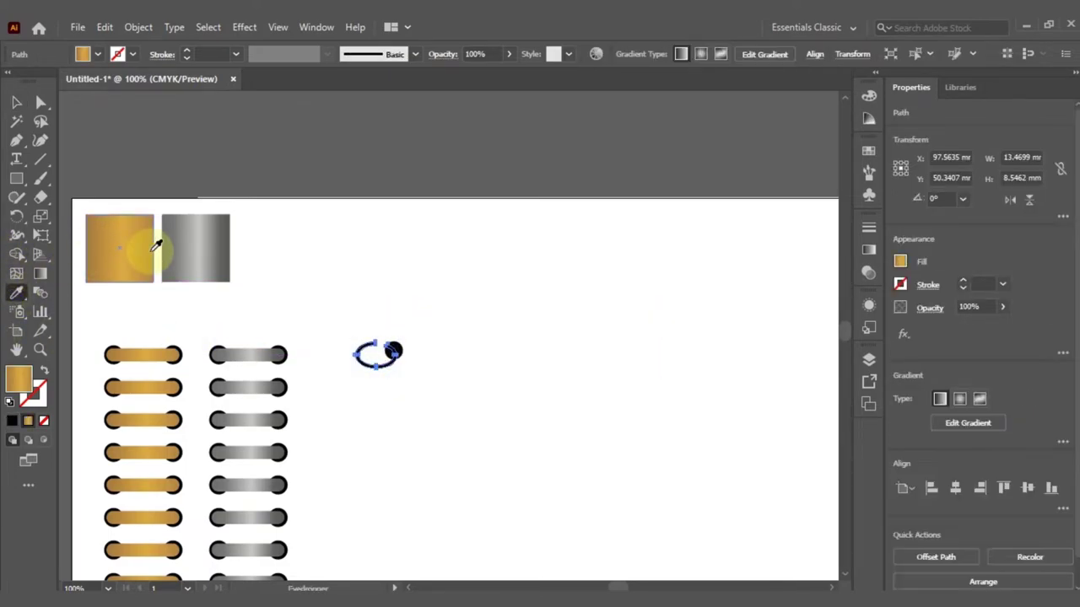
{"action": "left_click", "coordinate": [16, 102]}
{"action": "left_click", "coordinate": [488, 297]}
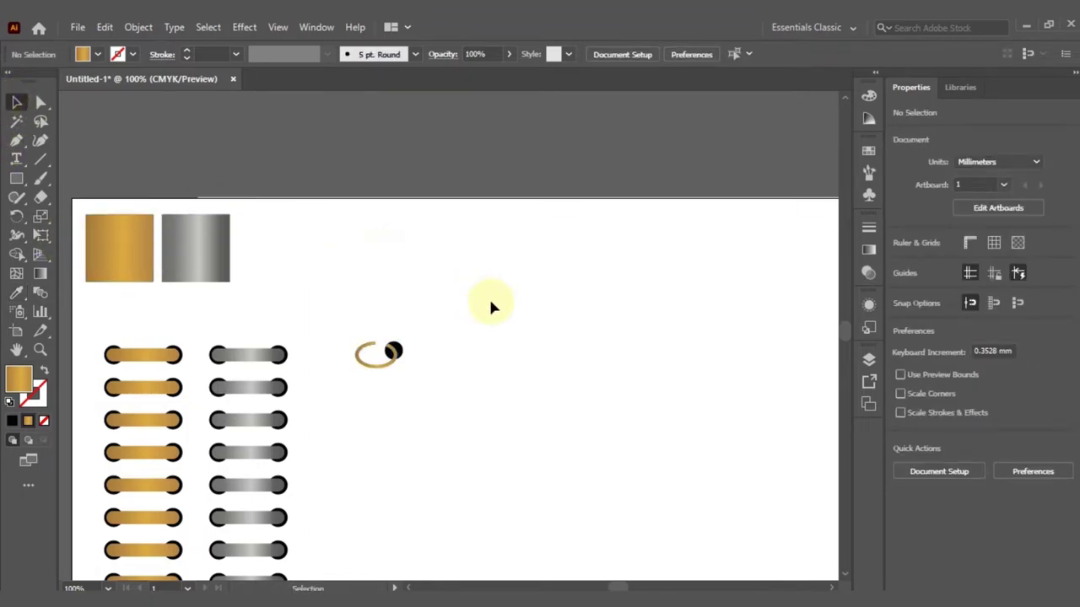
{"action": "left_click_drag", "start_coordinate": [464, 327], "coordinate": [304, 414]}
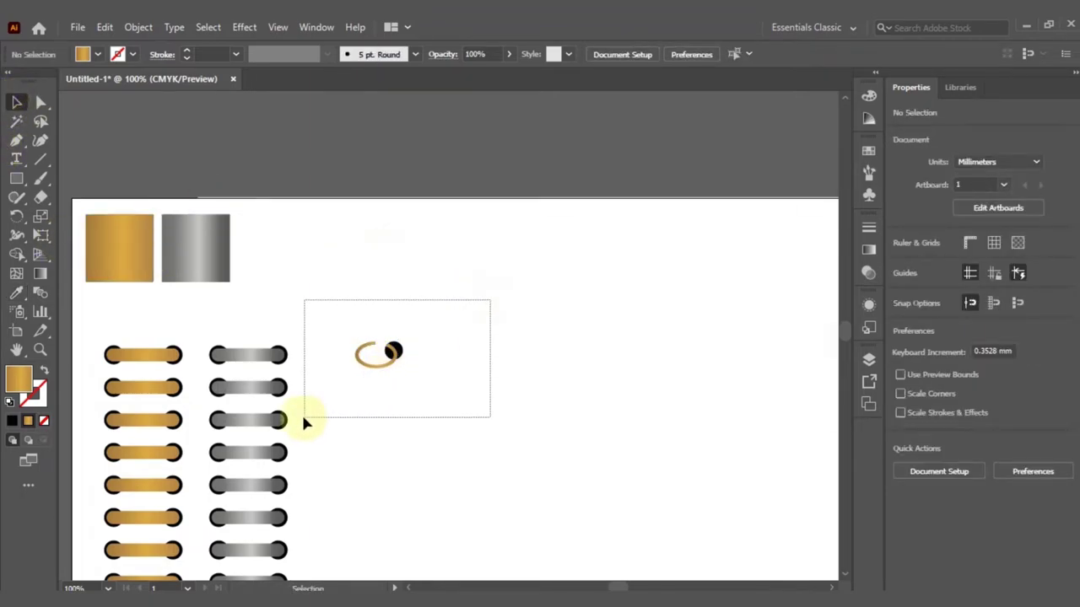
{"action": "left_click", "coordinate": [39, 349]}
{"action": "left_click_drag", "start_coordinate": [320, 309], "coordinate": [448, 403]}
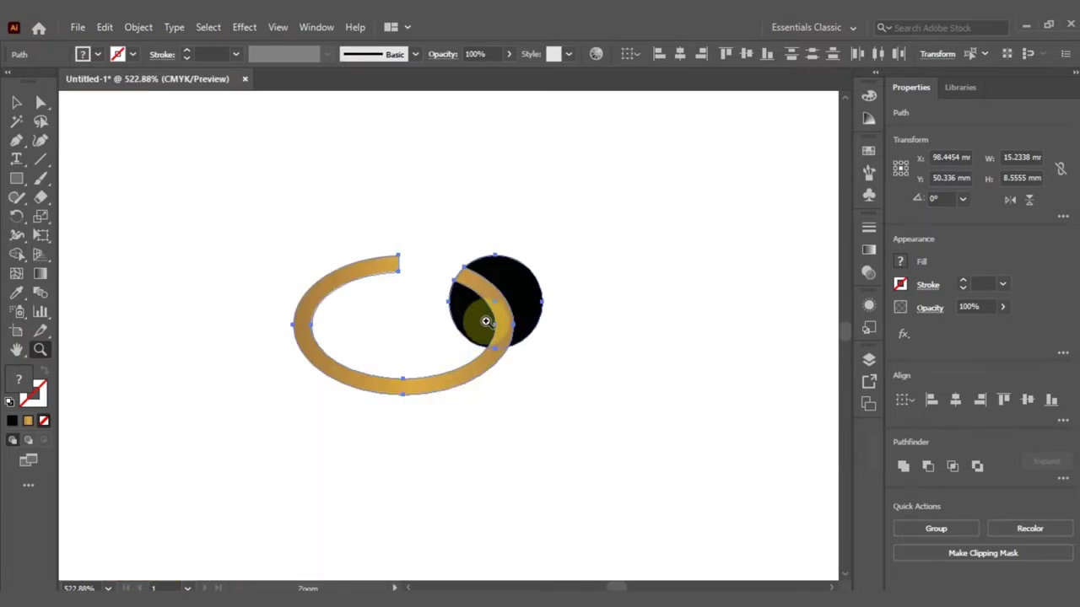
{"action": "left_click", "coordinate": [16, 102]}
{"action": "left_click", "coordinate": [581, 347]}
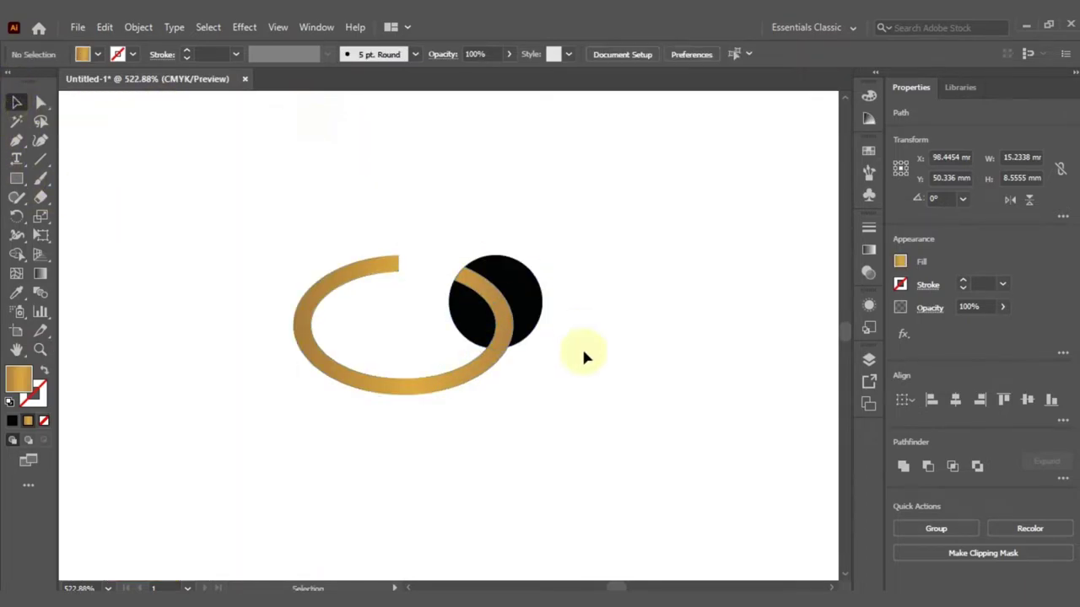
{"action": "left_click", "coordinate": [504, 331]}
- Nudge the gold ring until it sits neatly over the black hole circle
{"action": "key", "text": "Down"}
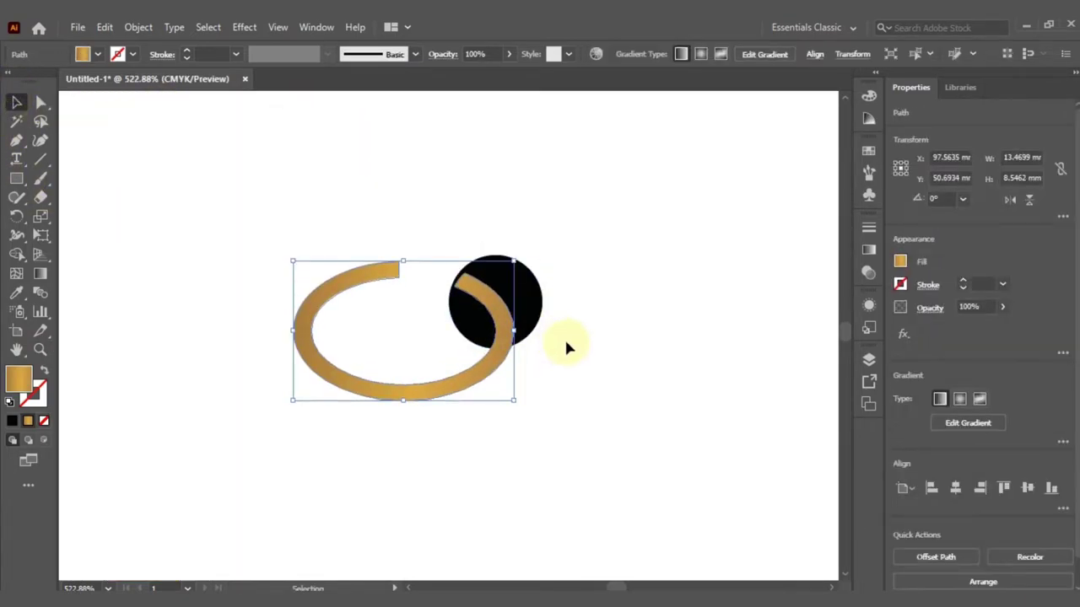
{"action": "key", "text": "Right"}
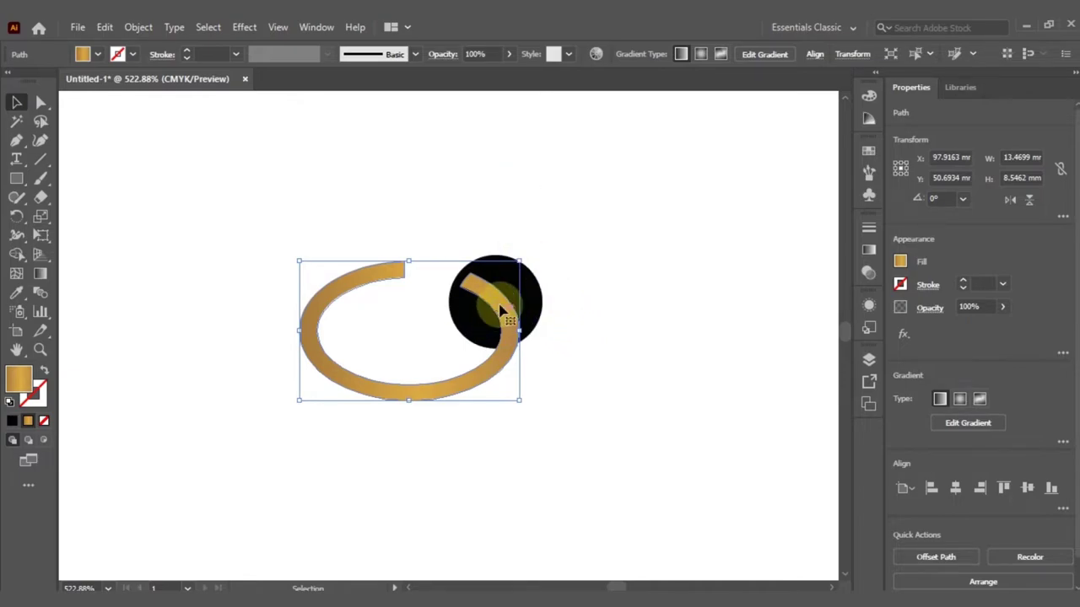
{"action": "left_click_drag", "start_coordinate": [497, 311], "coordinate": [498, 305]}
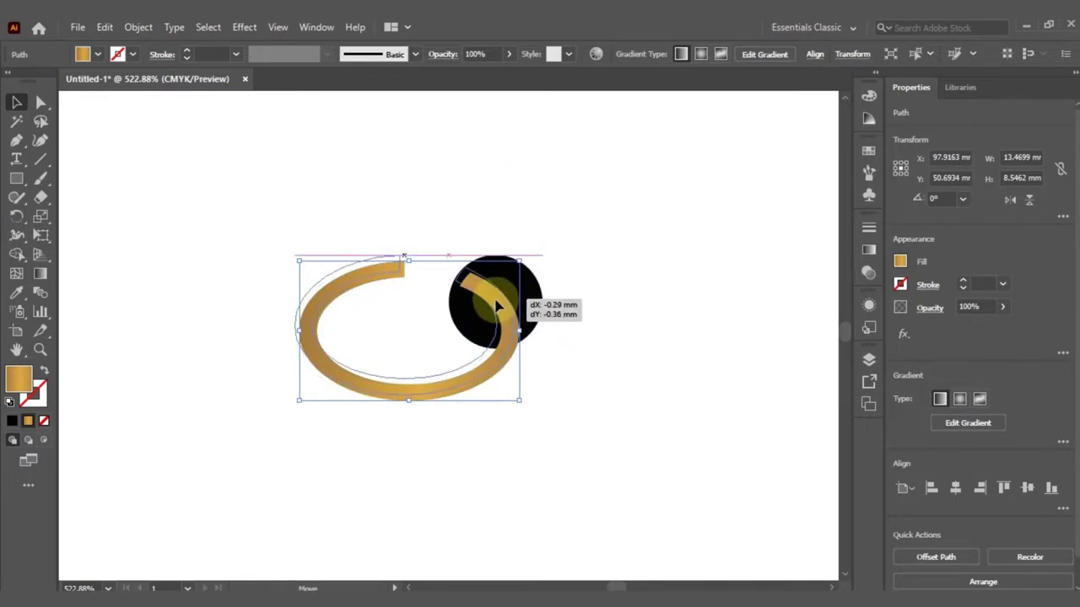
{"action": "left_click_drag", "start_coordinate": [499, 305], "coordinate": [499, 306]}
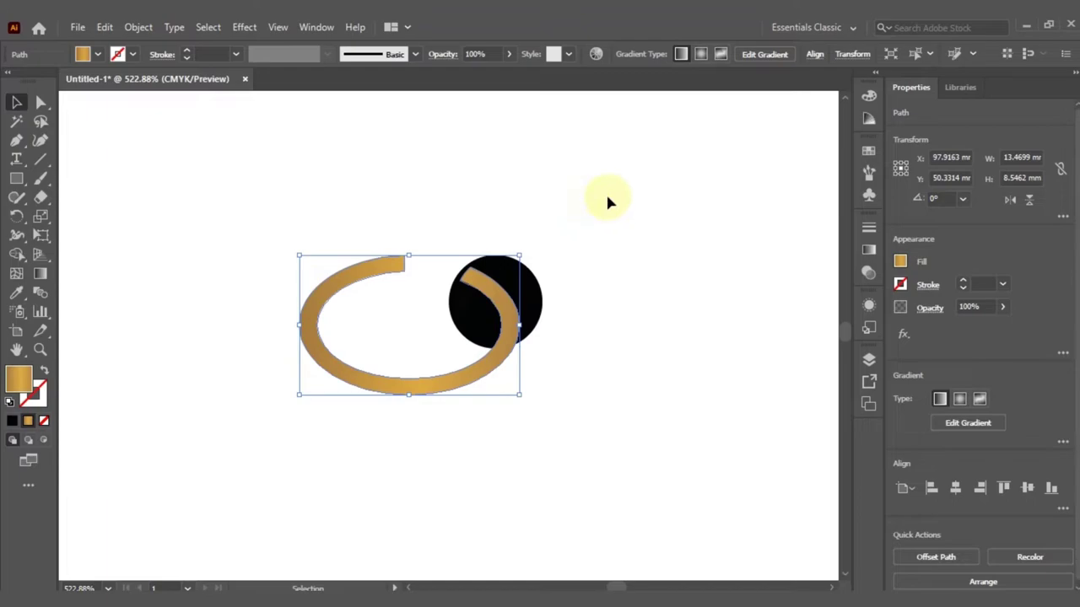
{"action": "left_click", "coordinate": [620, 200]}
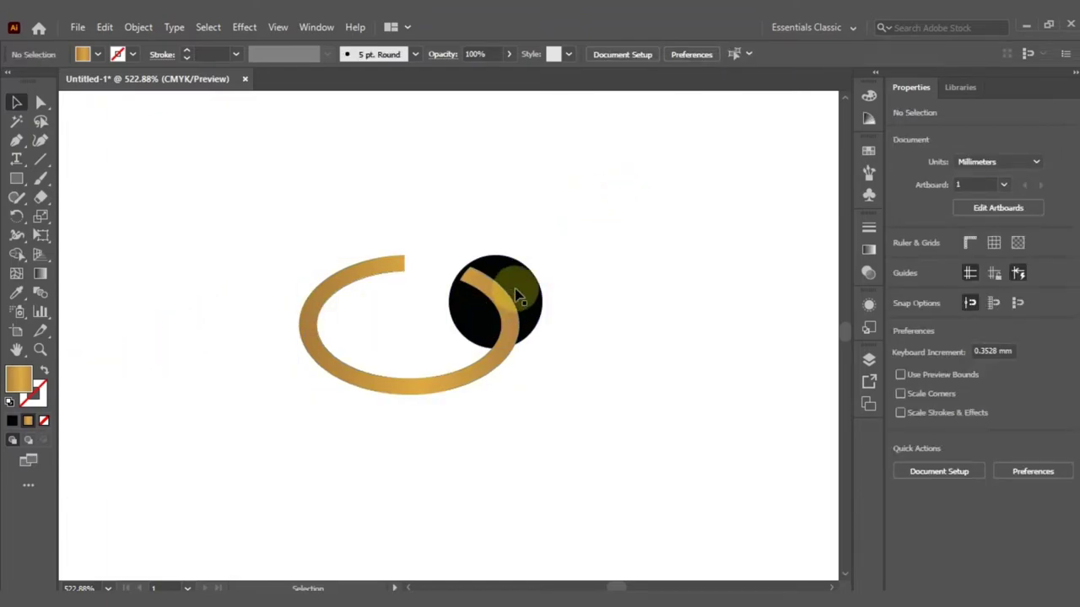
{"action": "left_click_drag", "start_coordinate": [498, 306], "coordinate": [497, 300]}
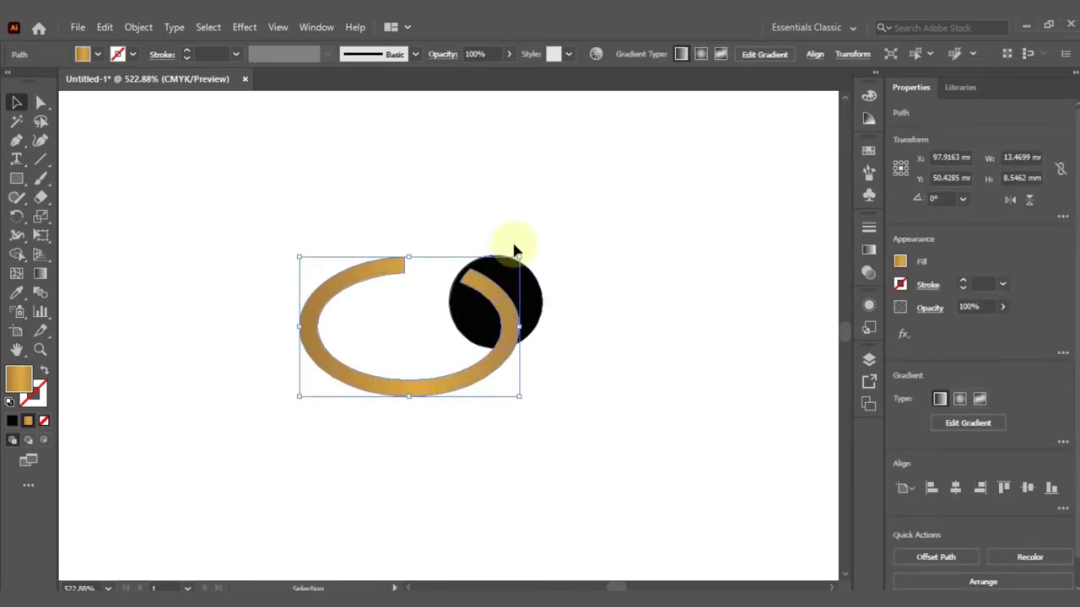
- Duplicate the ring and black circle pair straight down below the original
{"action": "left_click_drag", "start_coordinate": [650, 212], "coordinate": [187, 498]}
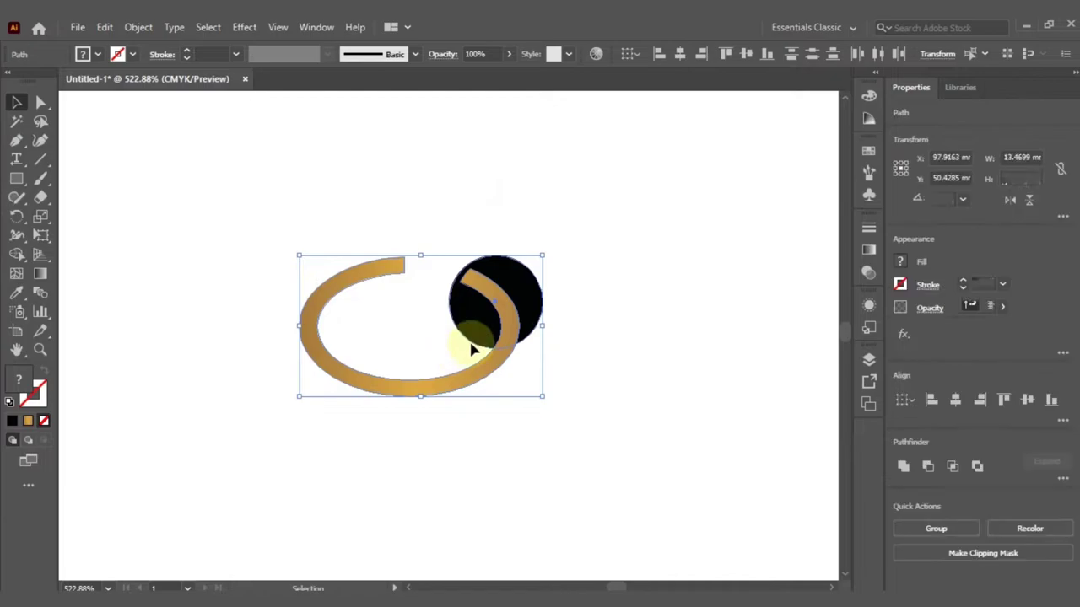
{"action": "left_click_drag", "start_coordinate": [523, 294], "coordinate": [533, 473]}
{"action": "key", "text": "a"}
{"action": "key", "text": "ctrl+minus"}
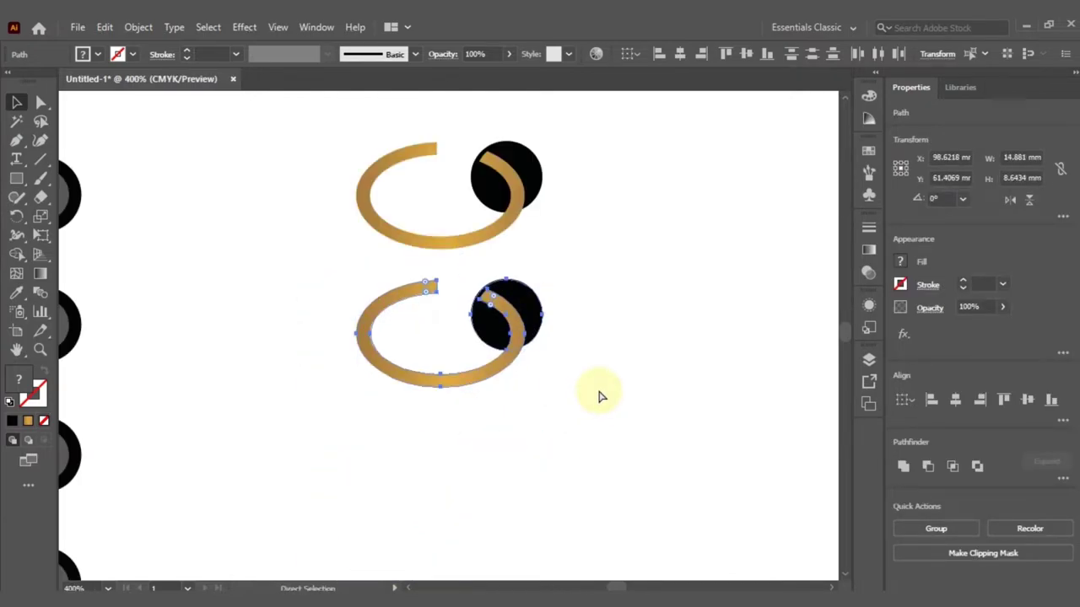
- Repeat the copy with Ctrl+D to extend the gold ring column to eleven rings
{"action": "key", "text": "ctrl+minus"}
{"action": "key", "text": "ctrl+minus"}
{"action": "key", "text": "ctrl+minus"}
{"action": "key", "text": "ctrl+minus"}
{"action": "key", "text": "ctrl+d"}
{"action": "key", "text": "ctrl+d"}
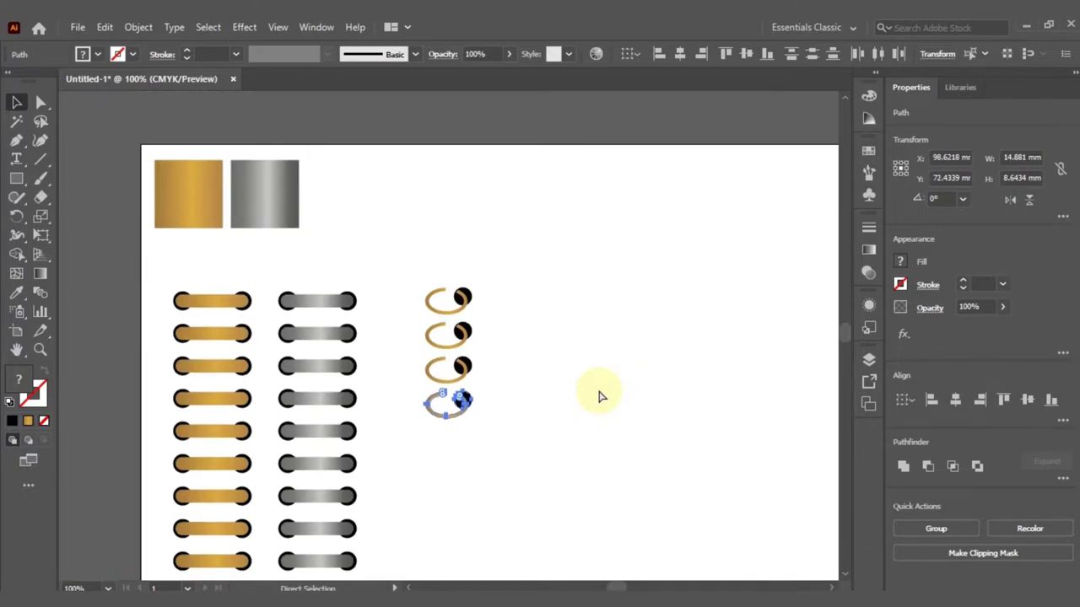
{"action": "key", "text": "ctrl+d"}
{"action": "key", "text": "ctrl+d"}
{"action": "key", "text": "ctrl+d"}
{"action": "key", "text": "ctrl+d"}
{"action": "key", "text": "ctrl+d"}
{"action": "key", "text": "ctrl+d"}
{"action": "scroll", "coordinate": [597, 385], "scroll_direction": "down", "scroll_amount": 3}
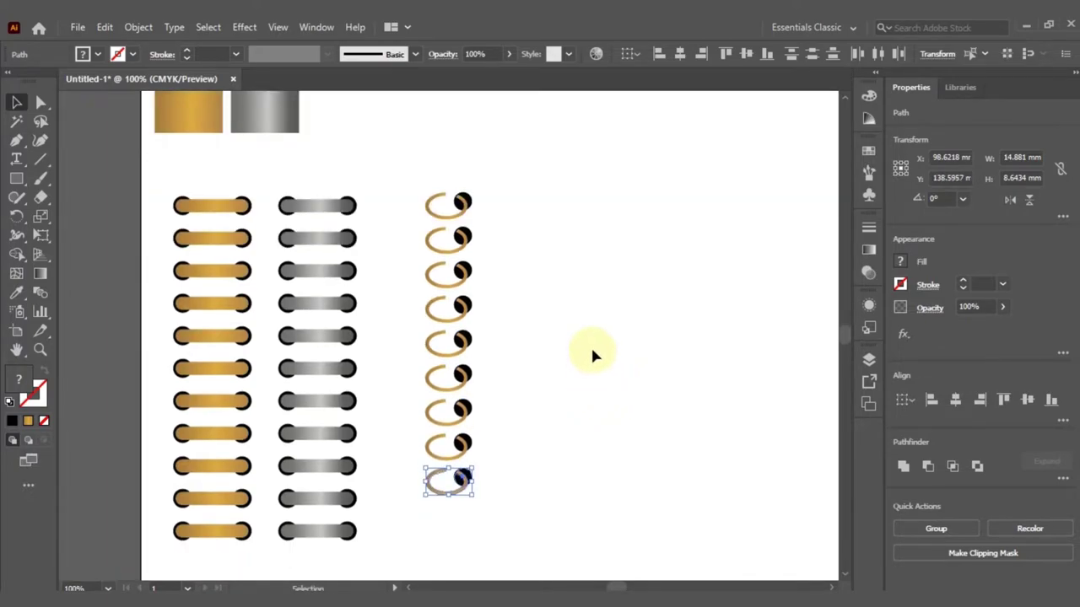
{"action": "key", "text": "a"}
{"action": "key", "text": "ctrl+d"}
{"action": "key", "text": "ctrl+d"}
{"action": "left_click", "coordinate": [582, 221]}
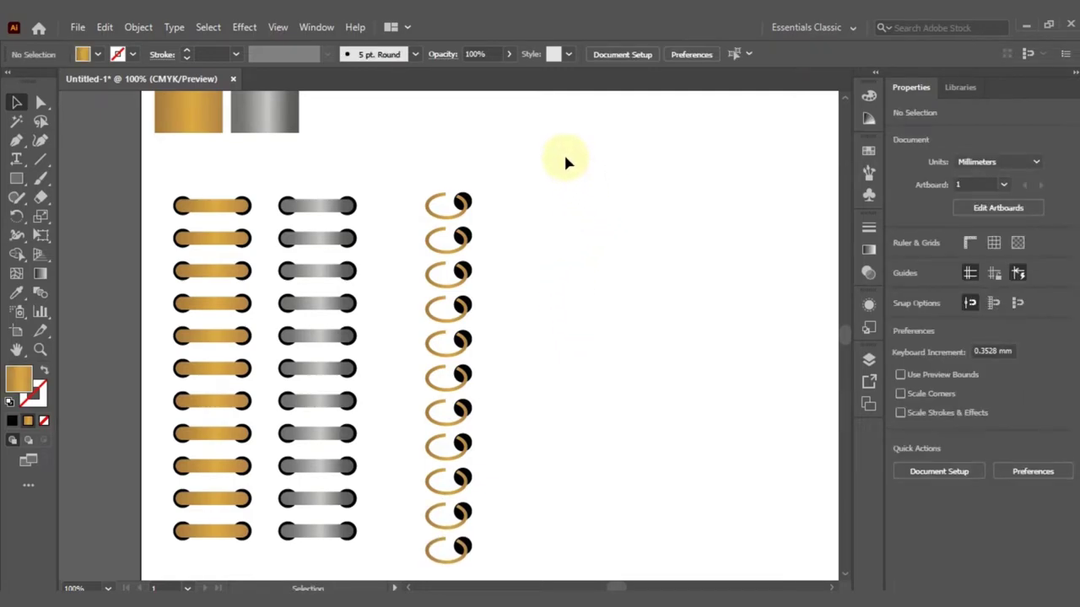
- Copy the top gold ring to the right to start a second column
{"action": "left_click_drag", "start_coordinate": [554, 165], "coordinate": [410, 226]}
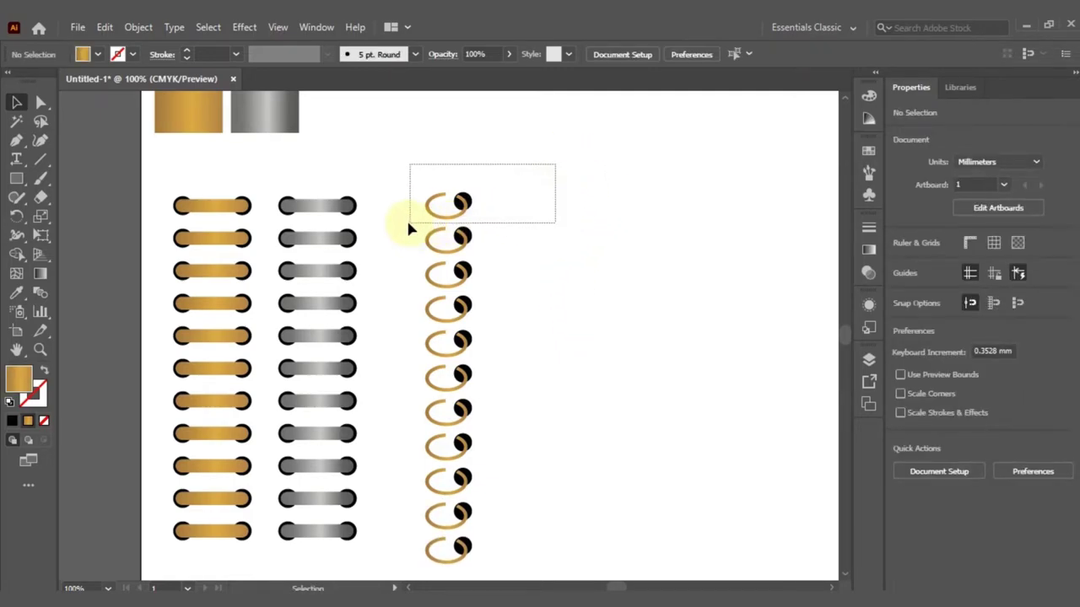
{"action": "left_click_drag", "start_coordinate": [460, 203], "coordinate": [545, 201]}
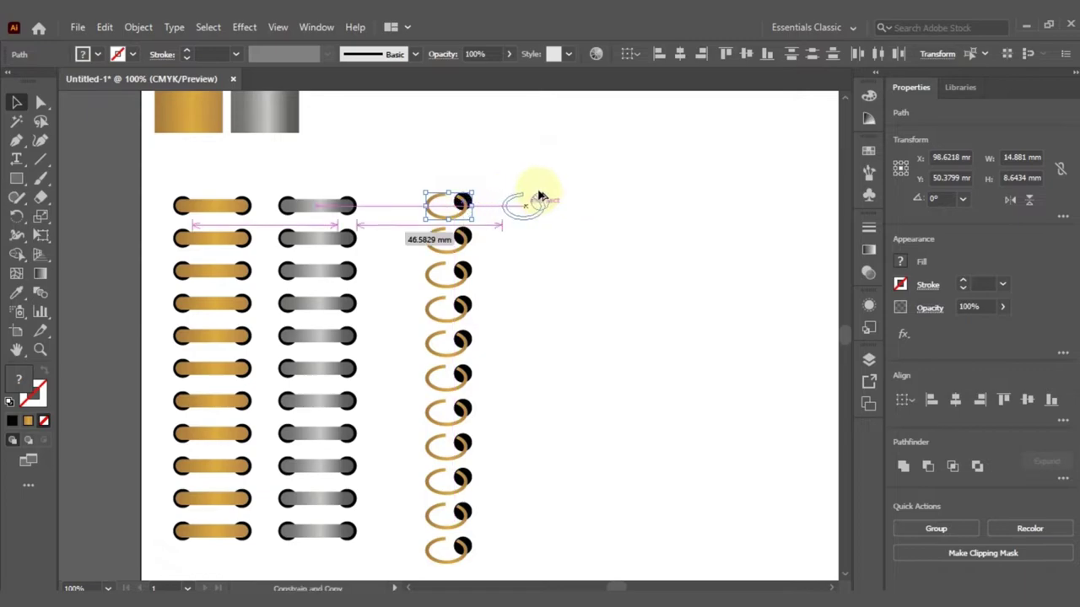
{"action": "left_click", "coordinate": [595, 161]}
{"action": "left_click", "coordinate": [547, 200]}
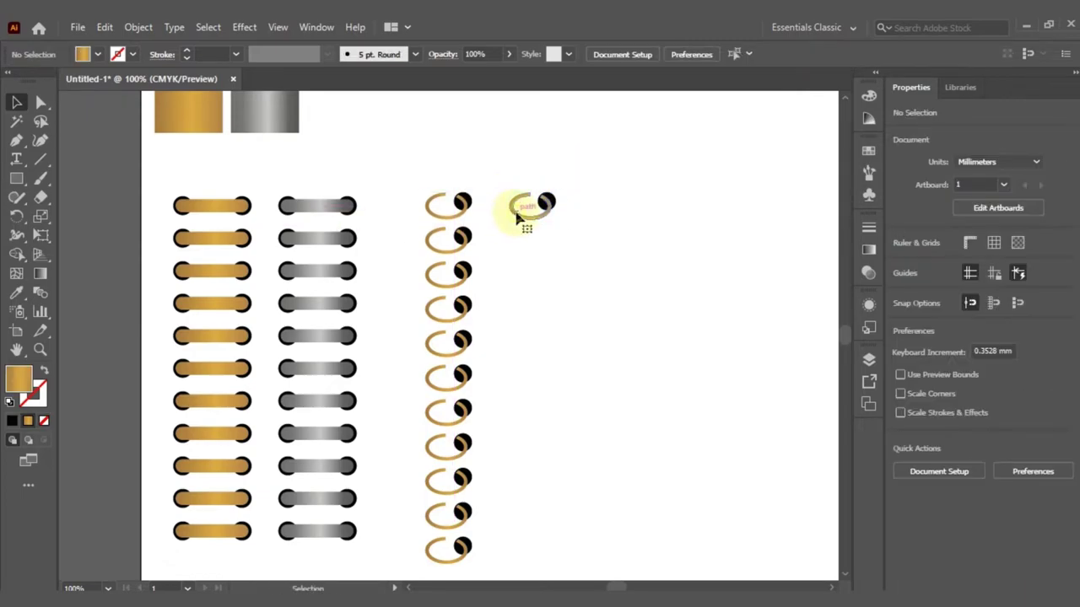
{"action": "left_click", "coordinate": [518, 222]}
- Eyedrop the grey gradient onto the copied ring
{"action": "left_click", "coordinate": [17, 293]}
{"action": "left_click", "coordinate": [270, 110]}
{"action": "left_click", "coordinate": [16, 103]}
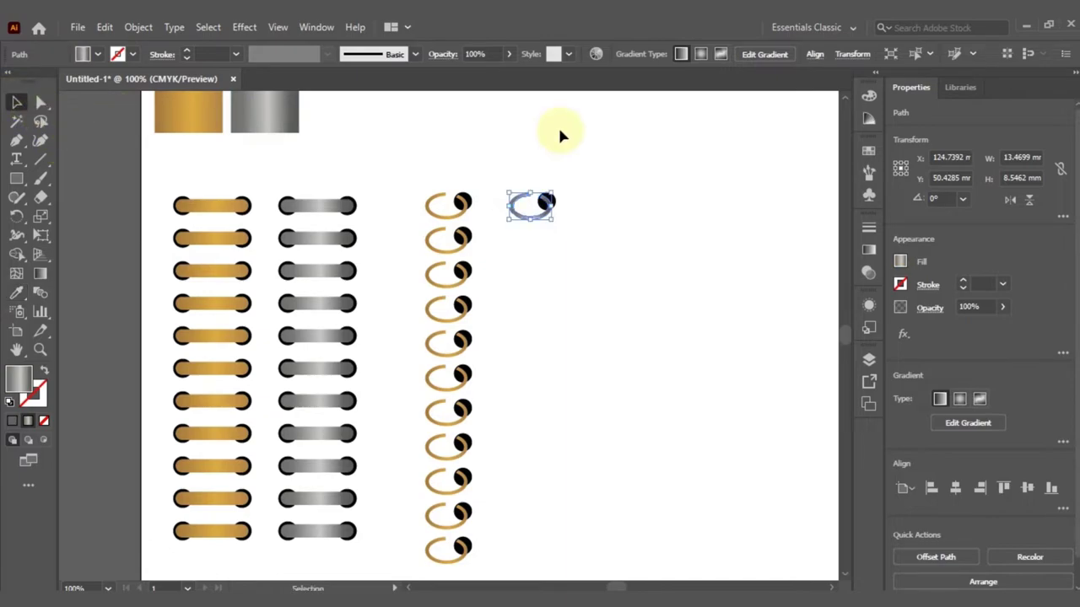
{"action": "left_click", "coordinate": [622, 161]}
- Copy the grey ring downward and repeat with Ctrl+D into an eleven-ring grey column
{"action": "left_click_drag", "start_coordinate": [563, 216], "coordinate": [506, 234]}
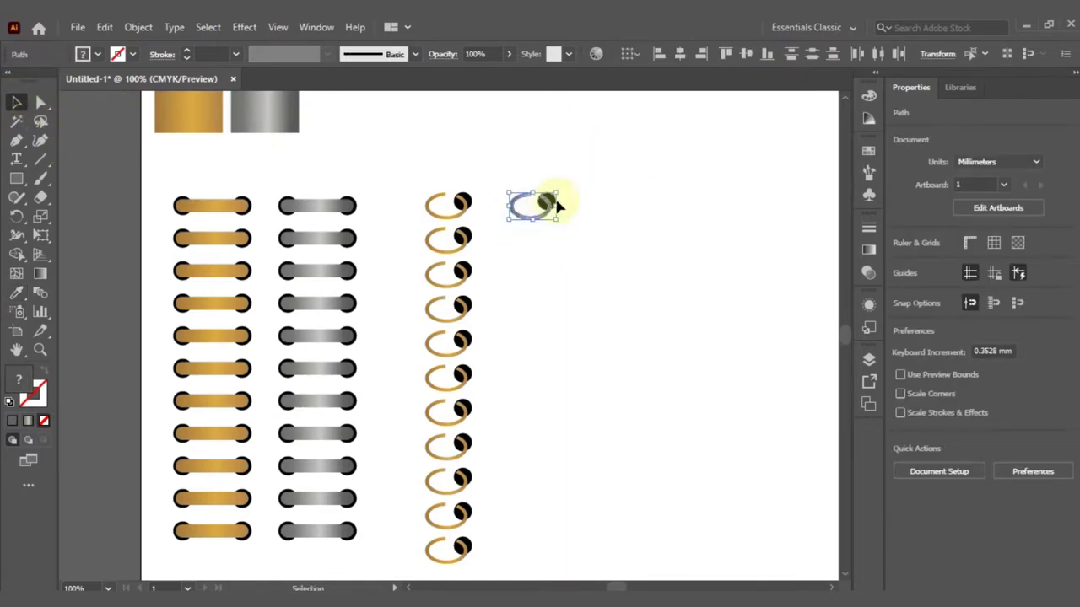
{"action": "left_click_drag", "start_coordinate": [553, 203], "coordinate": [552, 237]}
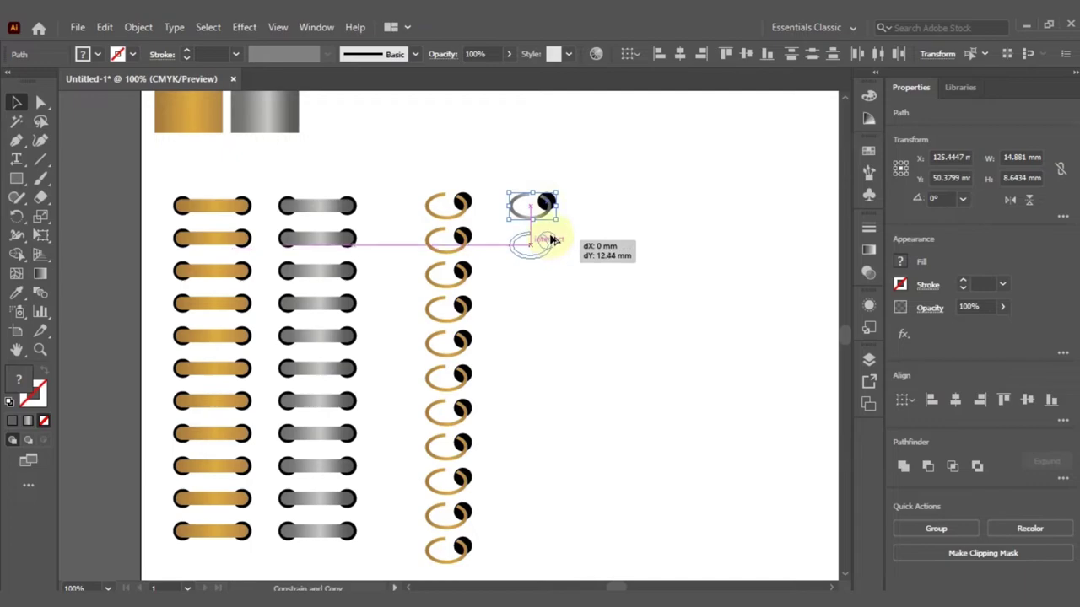
{"action": "left_click_drag", "start_coordinate": [553, 238], "coordinate": [552, 236]}
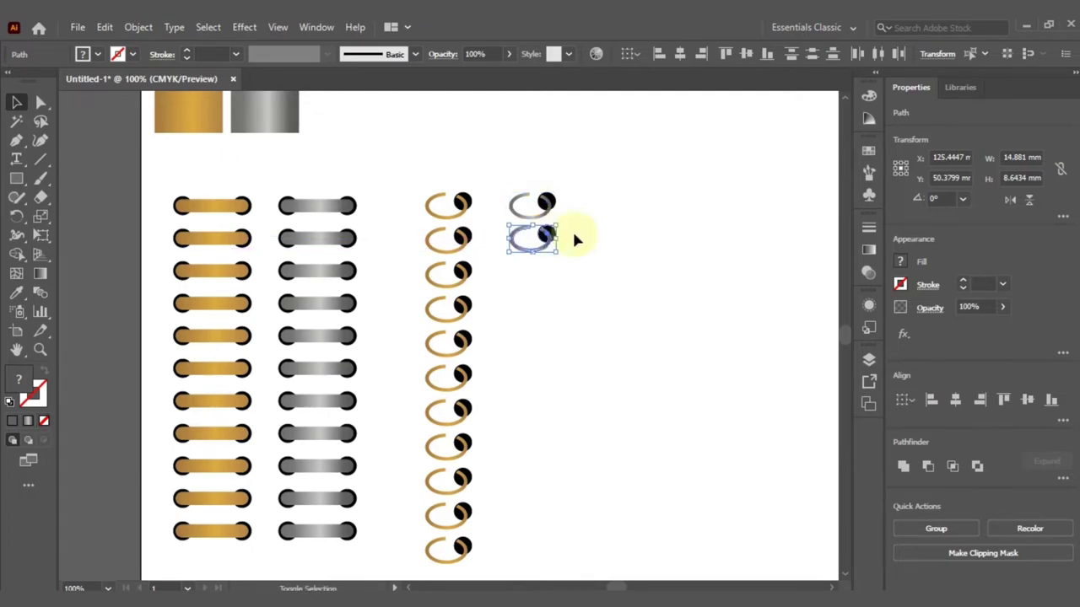
{"action": "key", "text": "ctrl+d"}
{"action": "key", "text": "ctrl+d"}
{"action": "key", "text": "ctrl+d"}
{"action": "key", "text": "ctrl+d"}
{"action": "key", "text": "ctrl+d"}
{"action": "key", "text": "ctrl+d"}
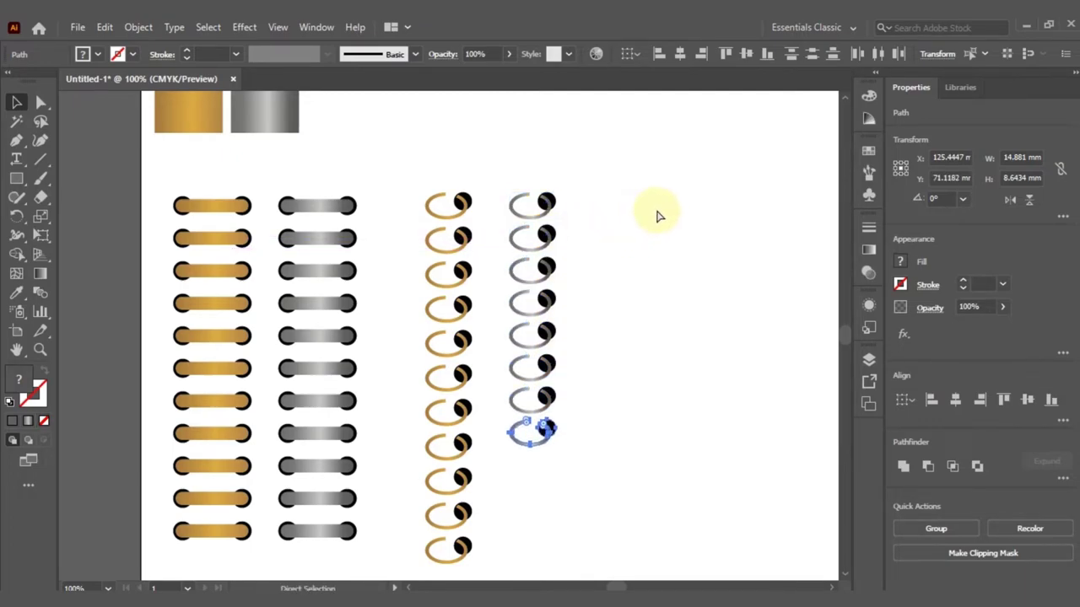
{"action": "key", "text": "ctrl+d"}
{"action": "key", "text": "ctrl+d"}
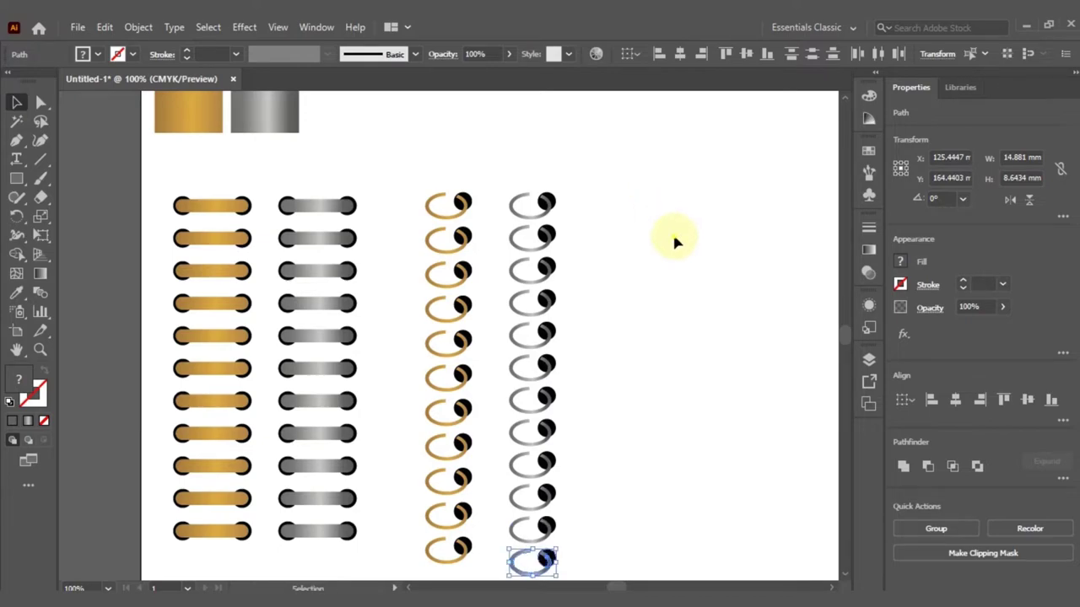
{"action": "left_click", "coordinate": [679, 221]}
{"action": "scroll", "coordinate": [683, 211], "scroll_direction": "down", "scroll_amount": 1}
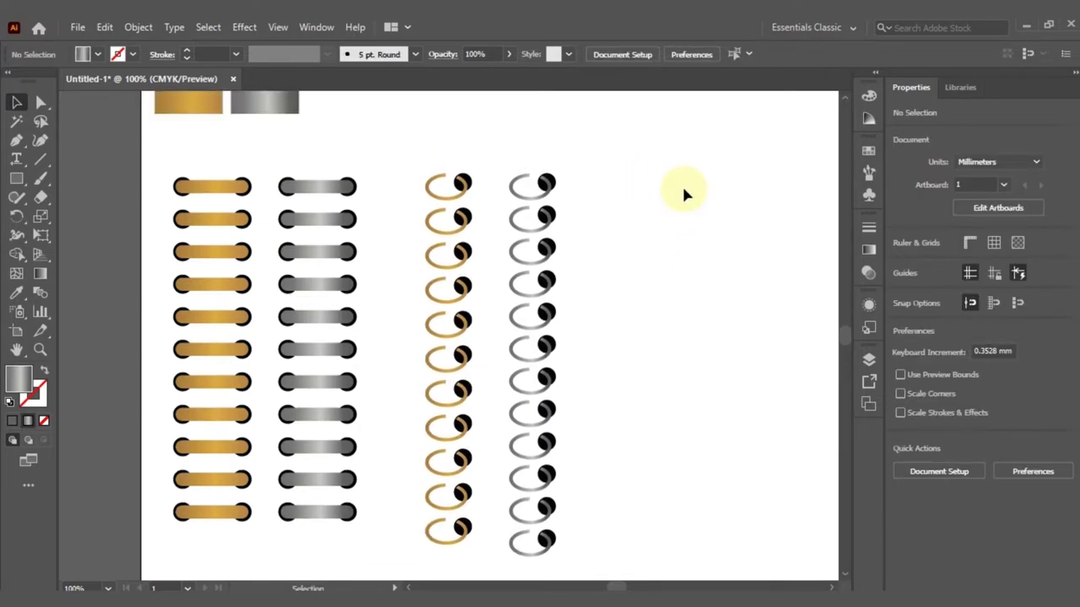
{"action": "left_click", "coordinate": [40, 349]}
{"action": "left_click_drag", "start_coordinate": [616, 157], "coordinate": [475, 229]}
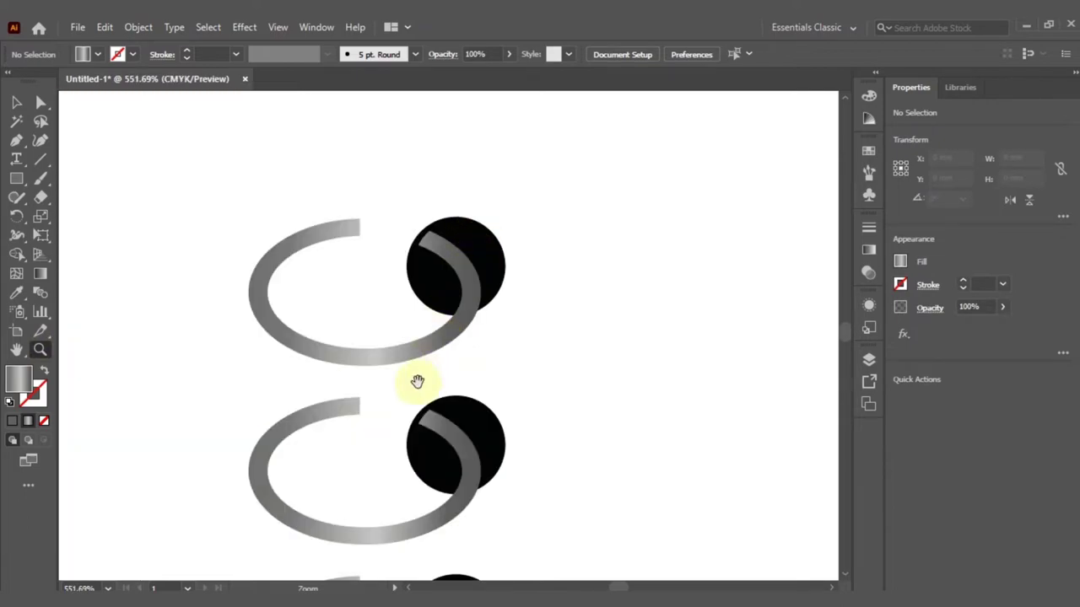
{"action": "left_click_drag", "start_coordinate": [643, 387], "coordinate": [689, 389]}
{"action": "left_click_drag", "start_coordinate": [286, 386], "coordinate": [582, 381]}
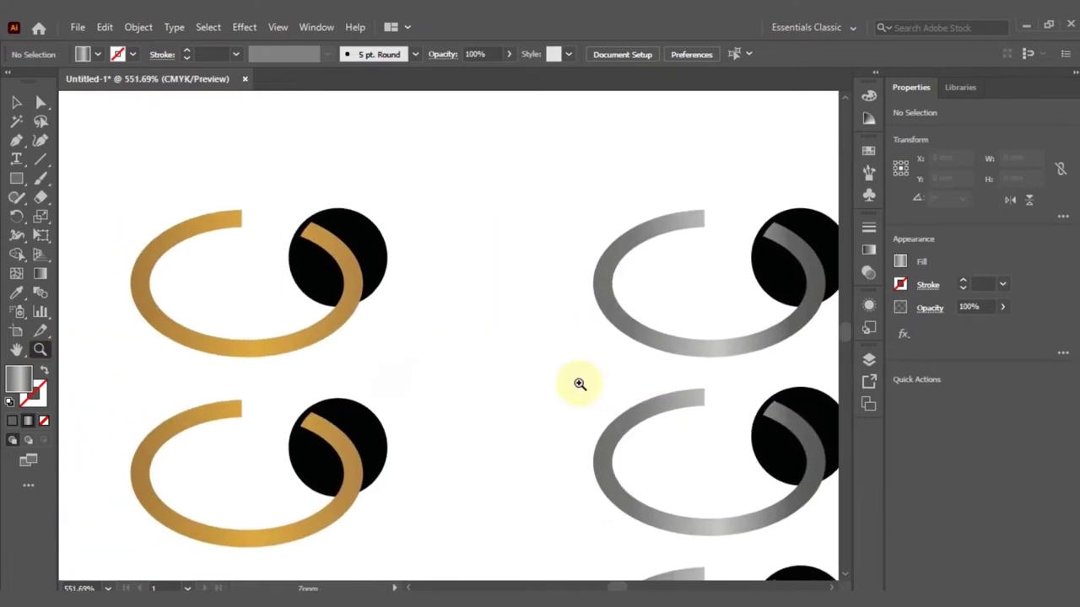
{"action": "key", "text": "ctrl+minus"}
{"action": "key", "text": "ctrl+minus"}
{"action": "key", "text": "ctrl+minus"}
{"action": "key", "text": "ctrl+minus"}
{"action": "key", "text": "ctrl+minus"}
{"action": "key", "text": "ctrl+minus"}
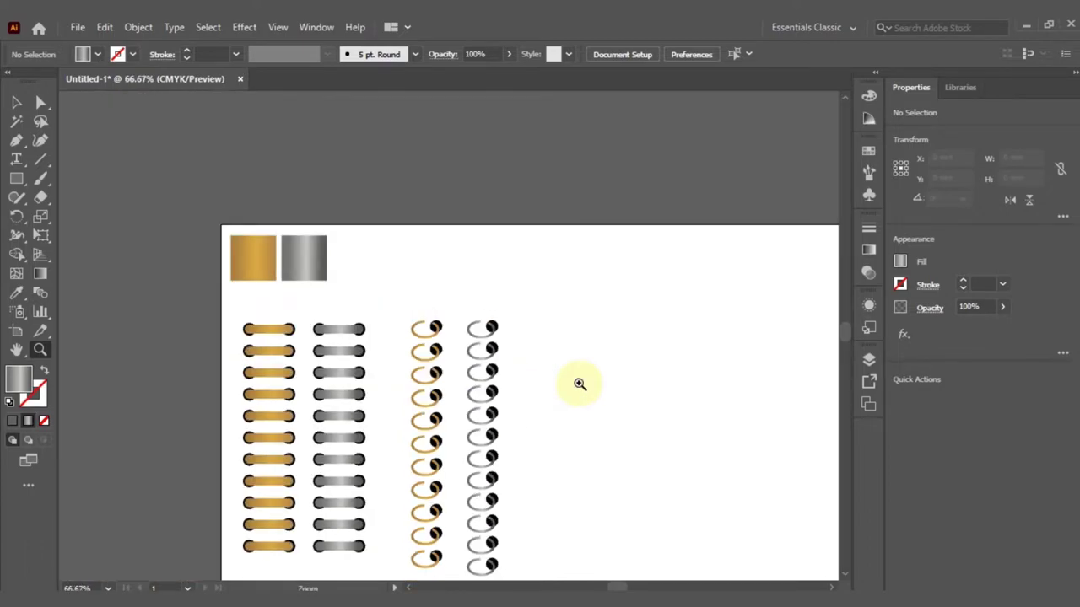
{"action": "scroll", "coordinate": [532, 354], "scroll_direction": "down", "scroll_amount": 1}
{"action": "scroll", "coordinate": [506, 312], "scroll_direction": "down", "scroll_amount": 1}
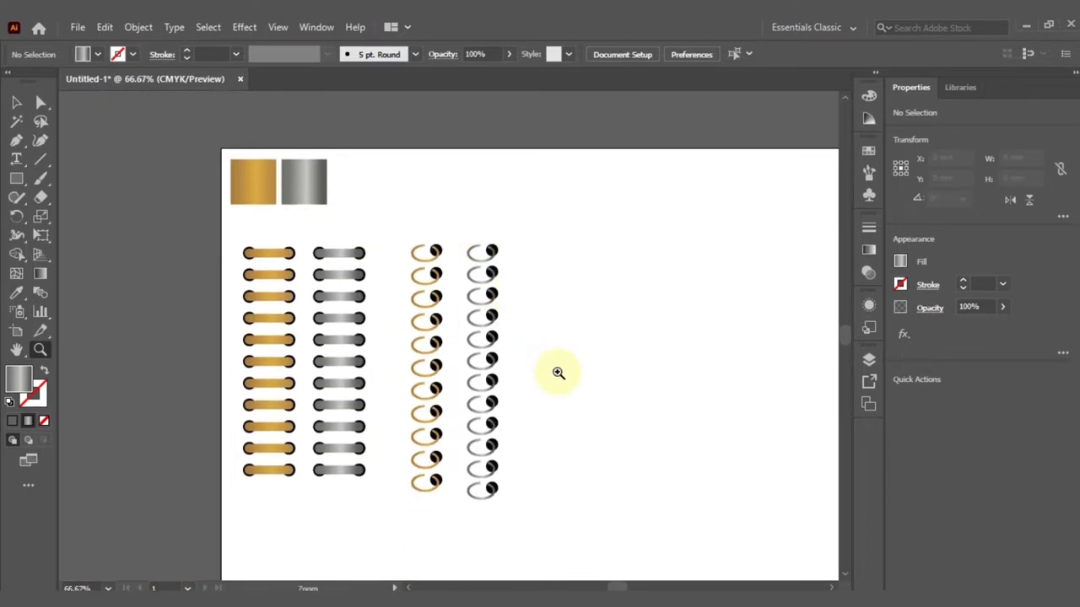
{"action": "left_click", "coordinate": [15, 105]}
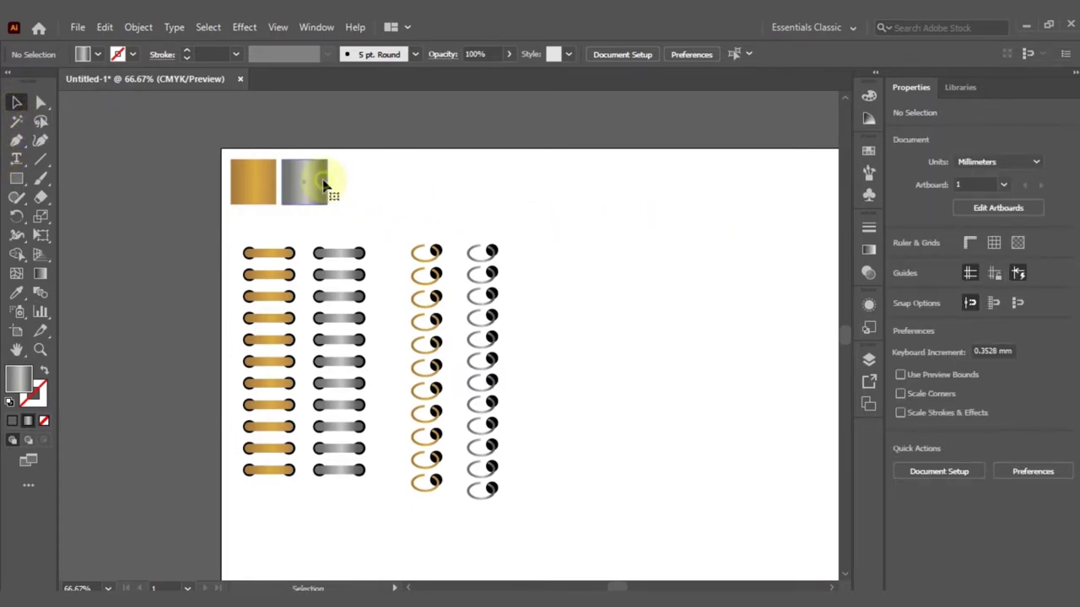
- Show the grey square's gradient settings, add a new stop and edit its RGB hex colour
{"action": "left_click", "coordinate": [323, 184]}
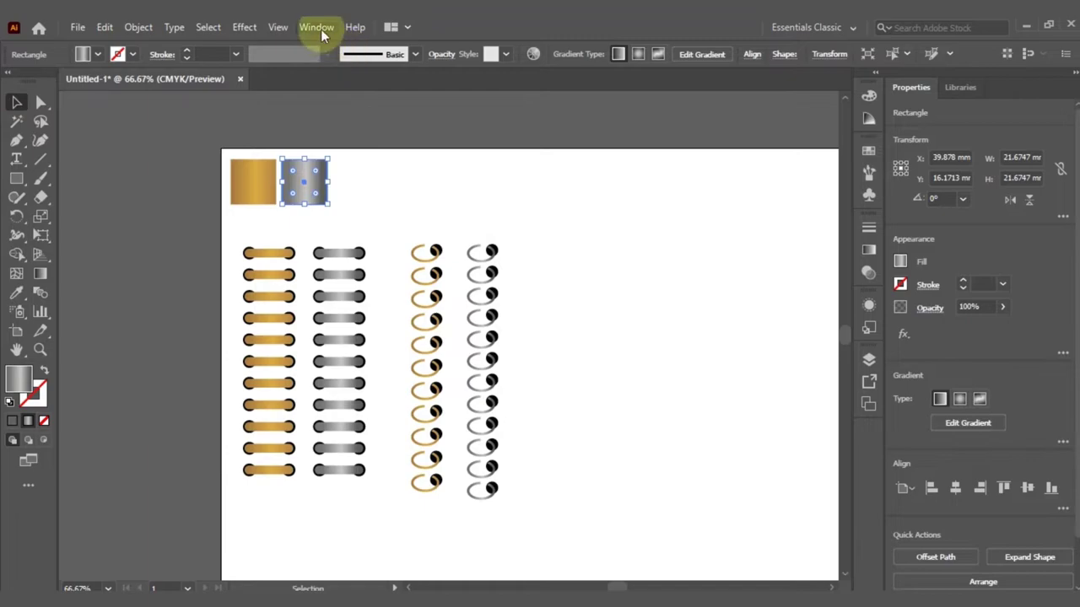
{"action": "left_click", "coordinate": [318, 27]}
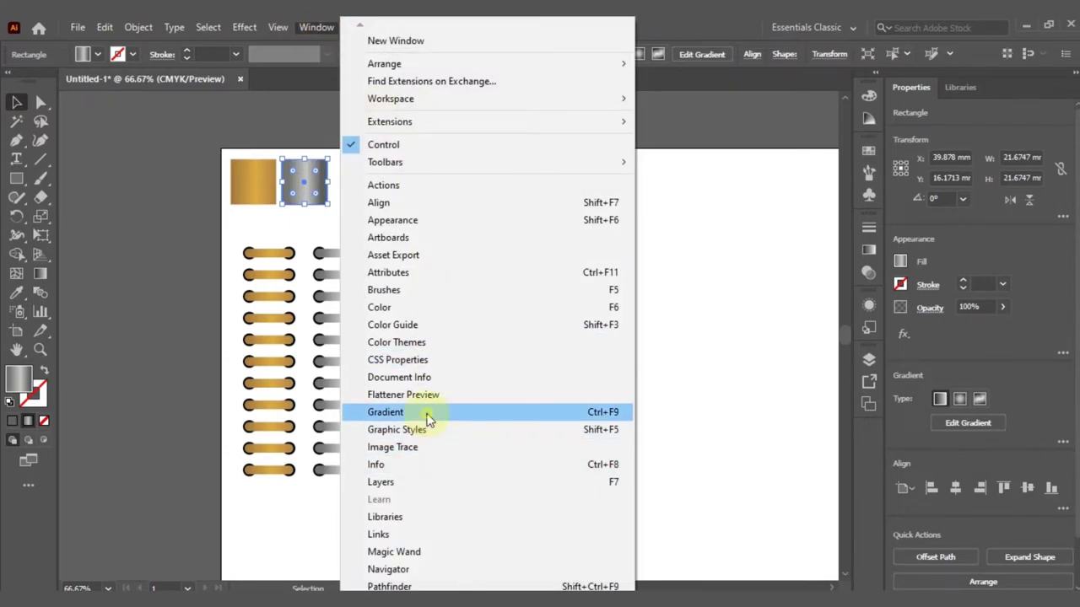
{"action": "left_click", "coordinate": [422, 411]}
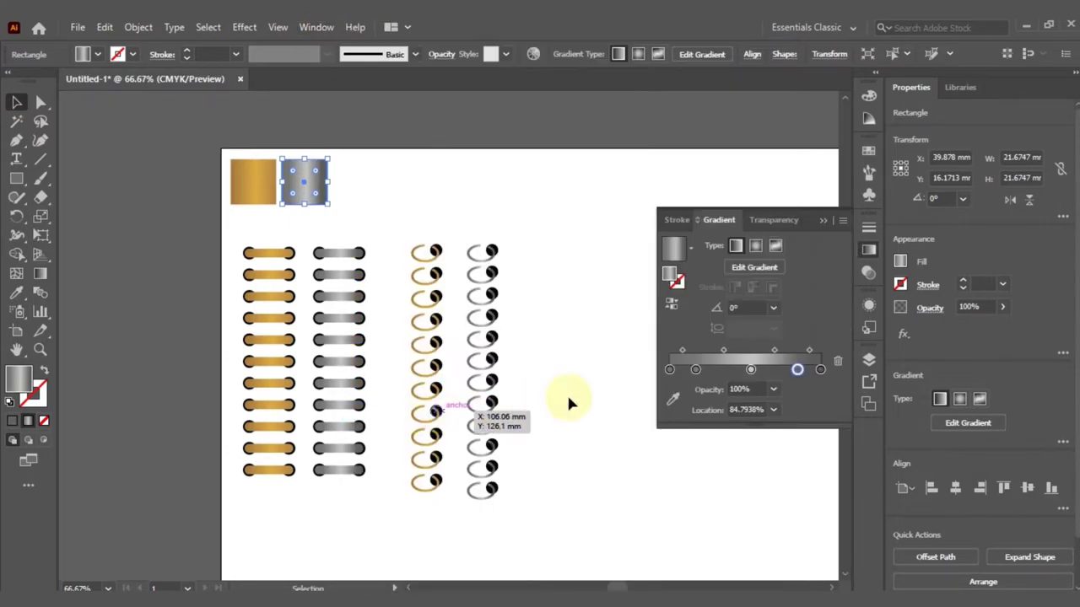
{"action": "double_click", "coordinate": [821, 369]}
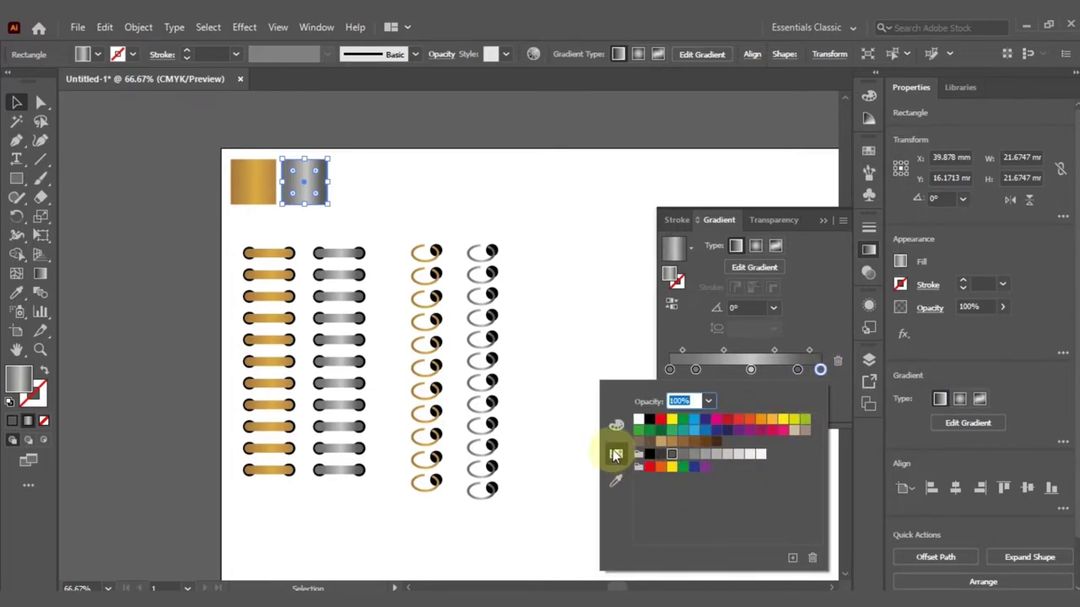
{"action": "left_click", "coordinate": [617, 426]}
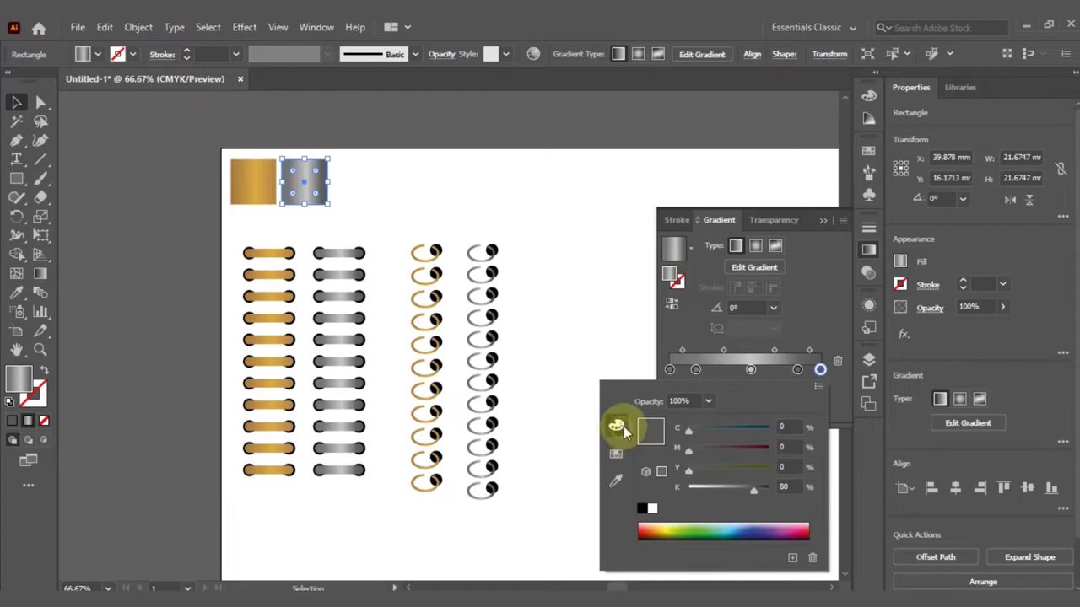
{"action": "left_click", "coordinate": [818, 386]}
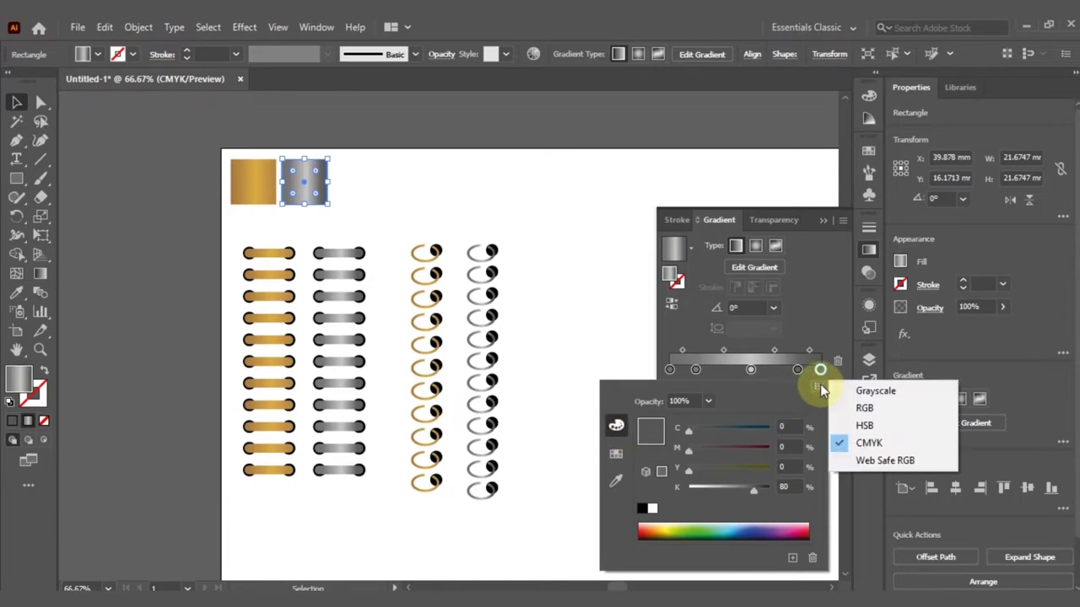
{"action": "left_click", "coordinate": [892, 411]}
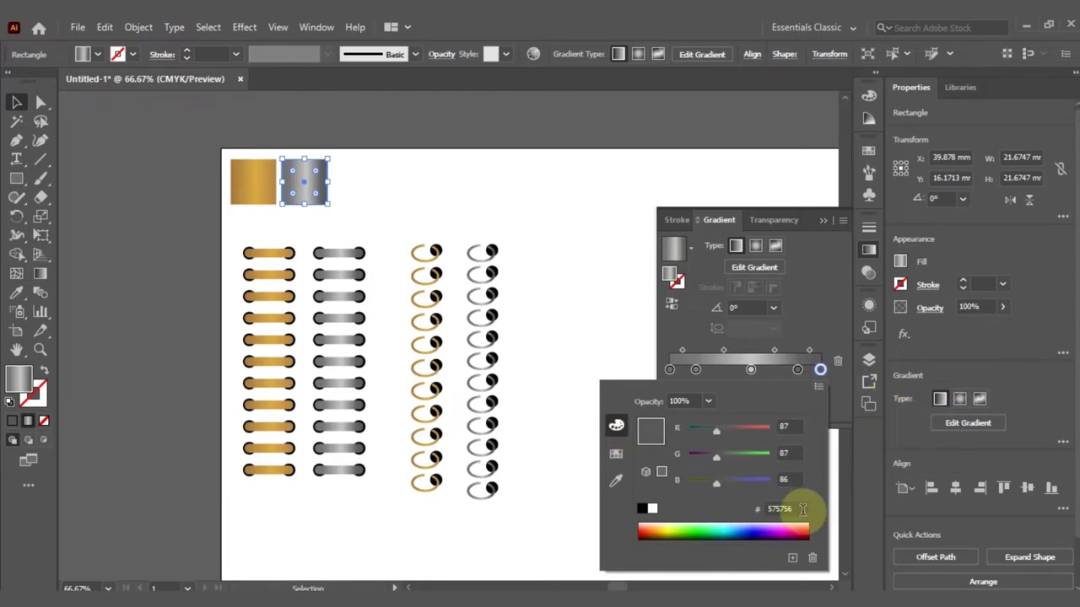
{"action": "double_click", "coordinate": [801, 509]}
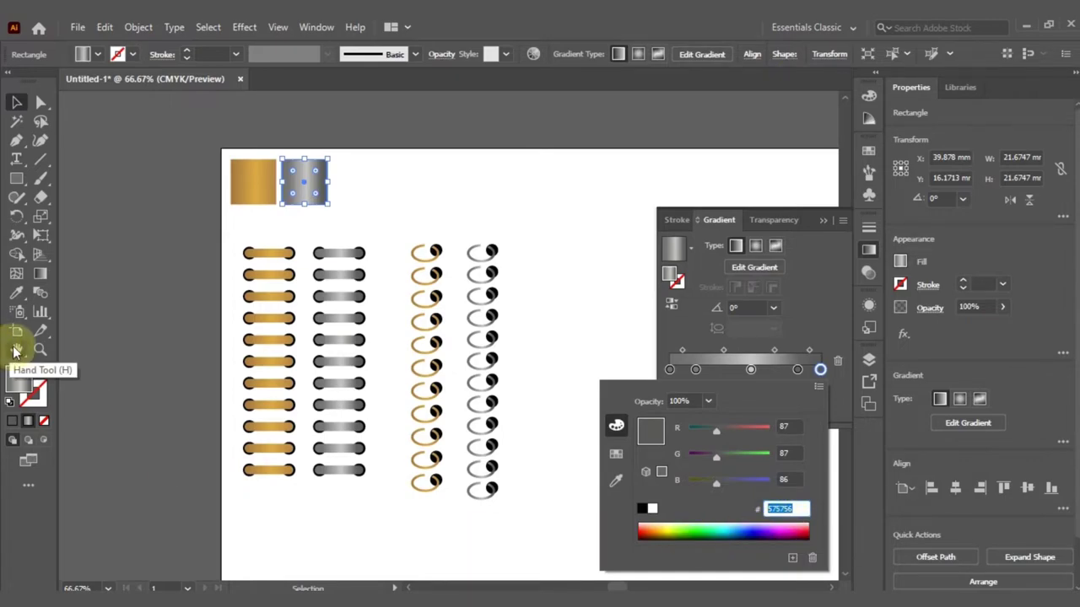
{"action": "key", "text": "Escape"}
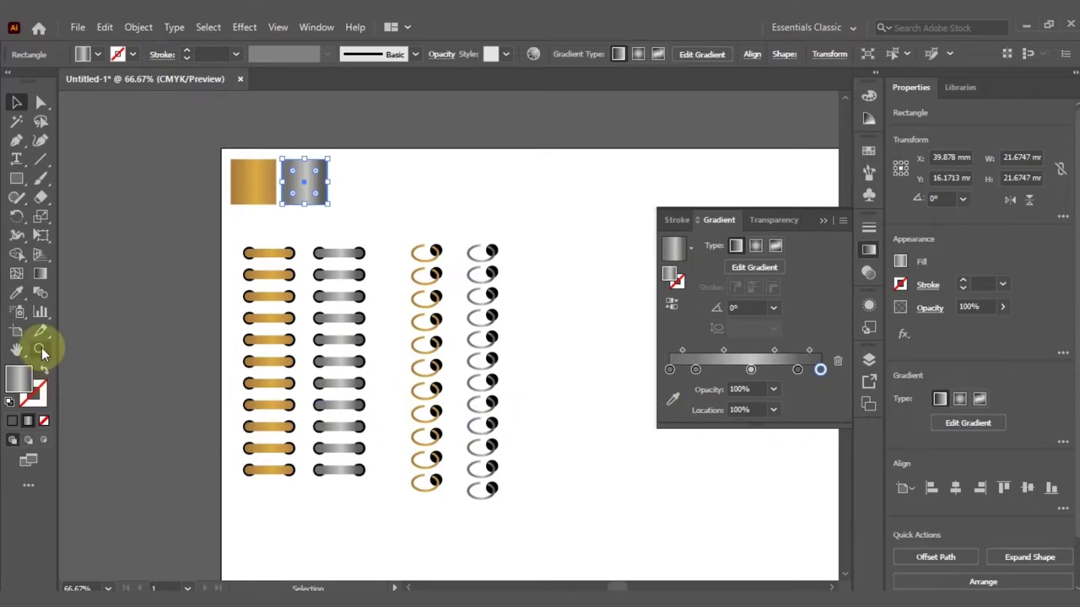
- Recolour the fourth, middle and second silver stops with greys such as 636362 and 787878
{"action": "left_click", "coordinate": [800, 370]}
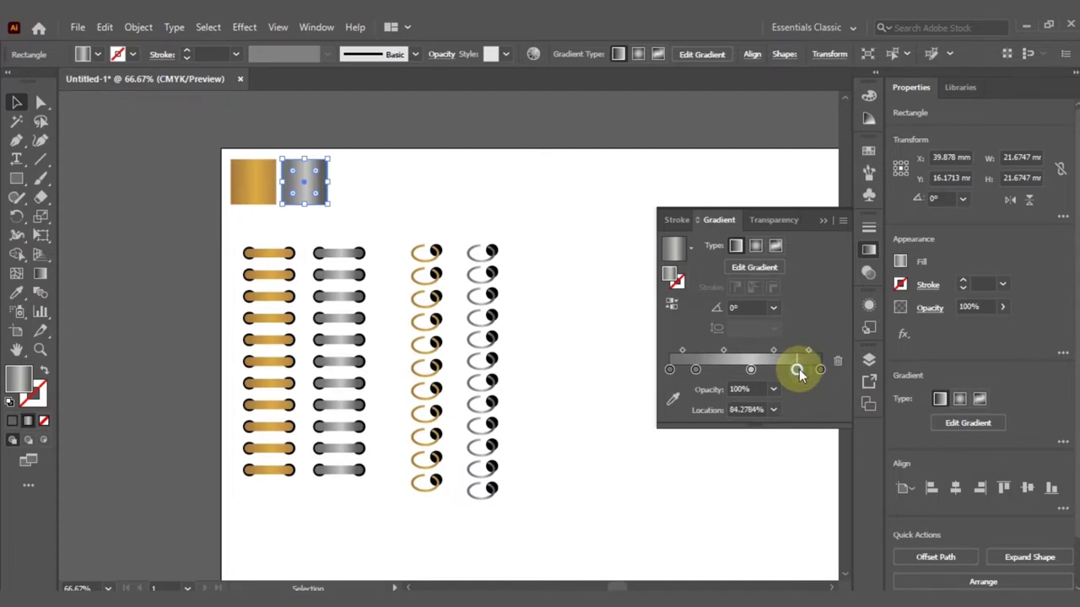
{"action": "double_click", "coordinate": [799, 368]}
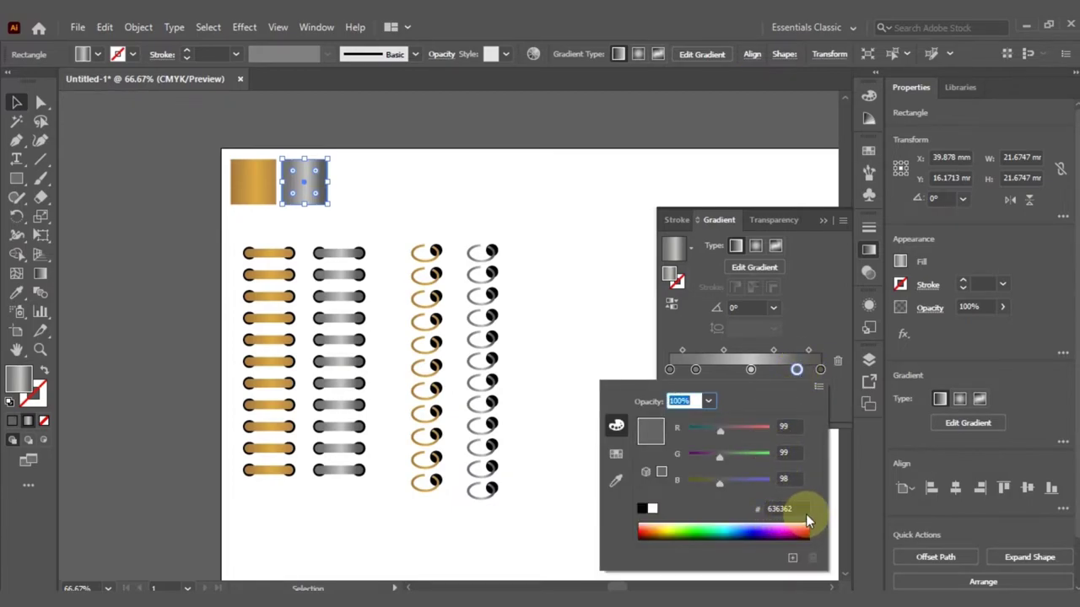
{"action": "left_click", "coordinate": [750, 370]}
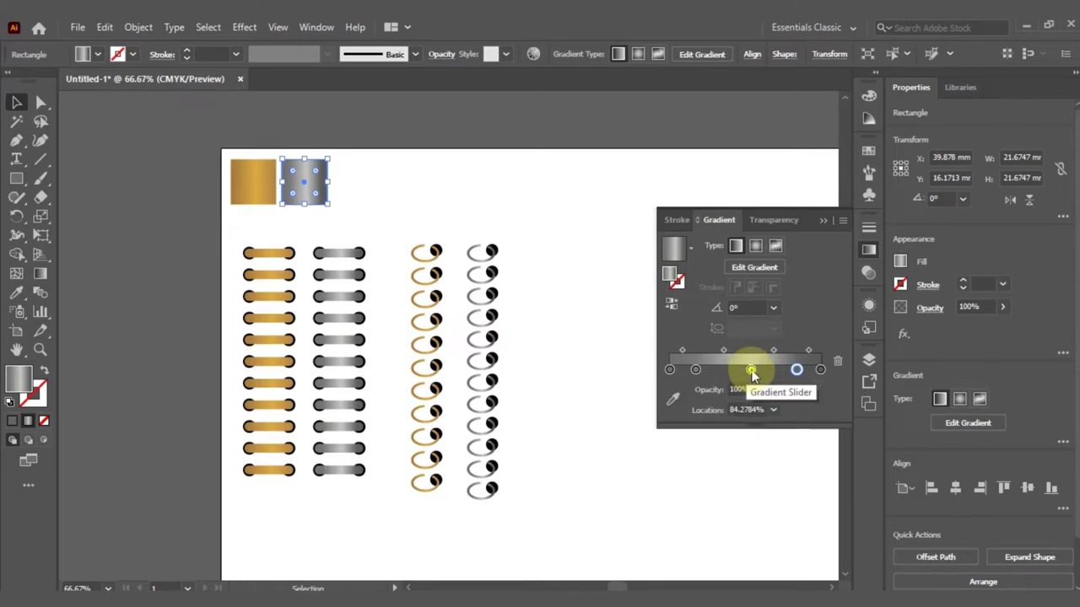
{"action": "double_click", "coordinate": [751, 371]}
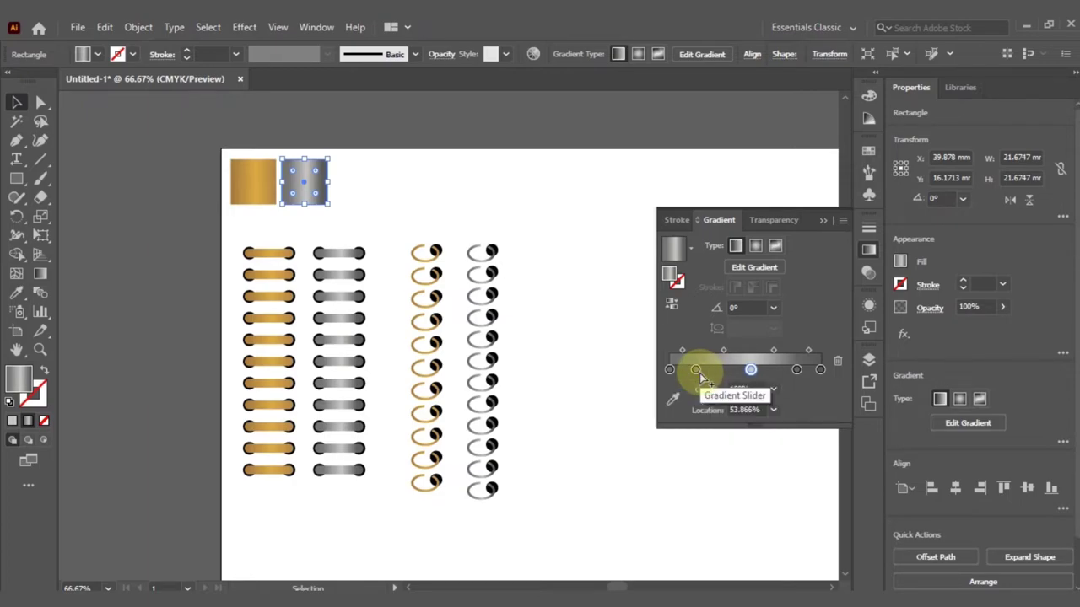
{"action": "left_click", "coordinate": [696, 370]}
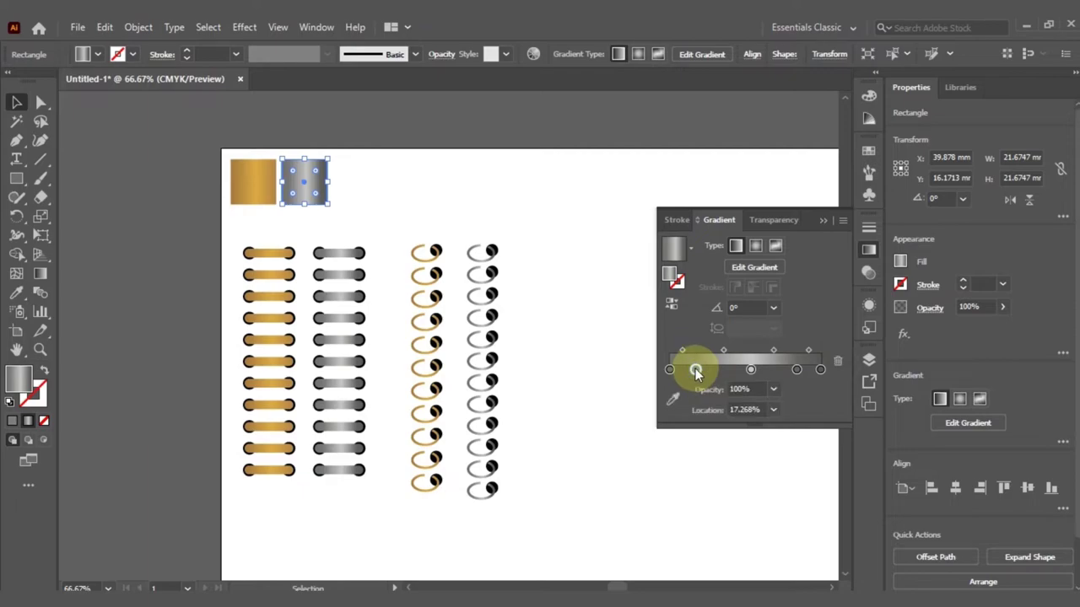
{"action": "double_click", "coordinate": [695, 370]}
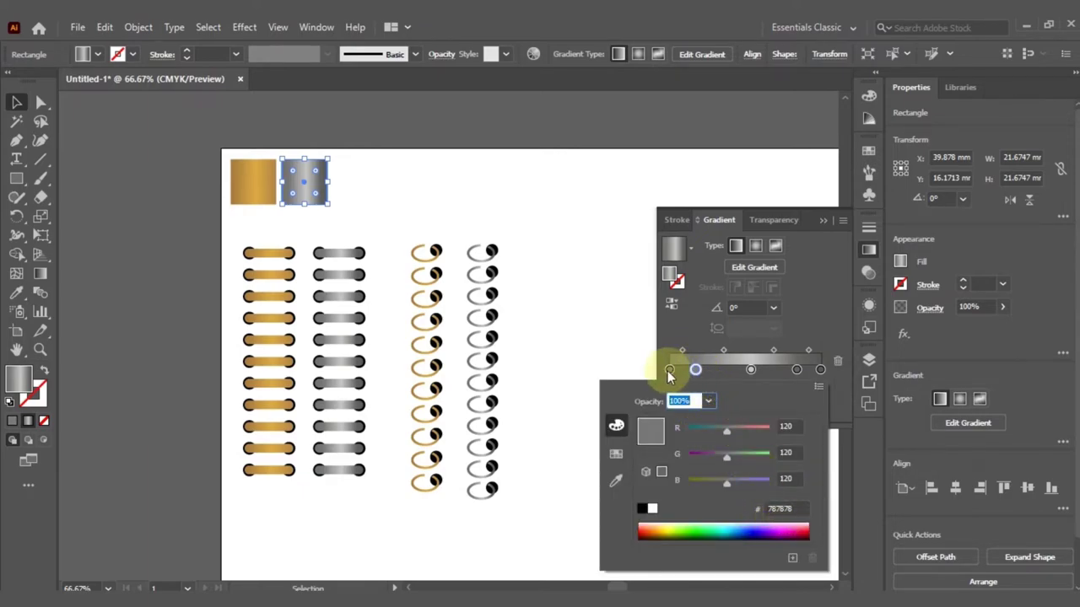
- Set the leftmost silver gradient stop to #706F6F
{"action": "left_click", "coordinate": [669, 369]}
{"action": "double_click", "coordinate": [669, 369]}
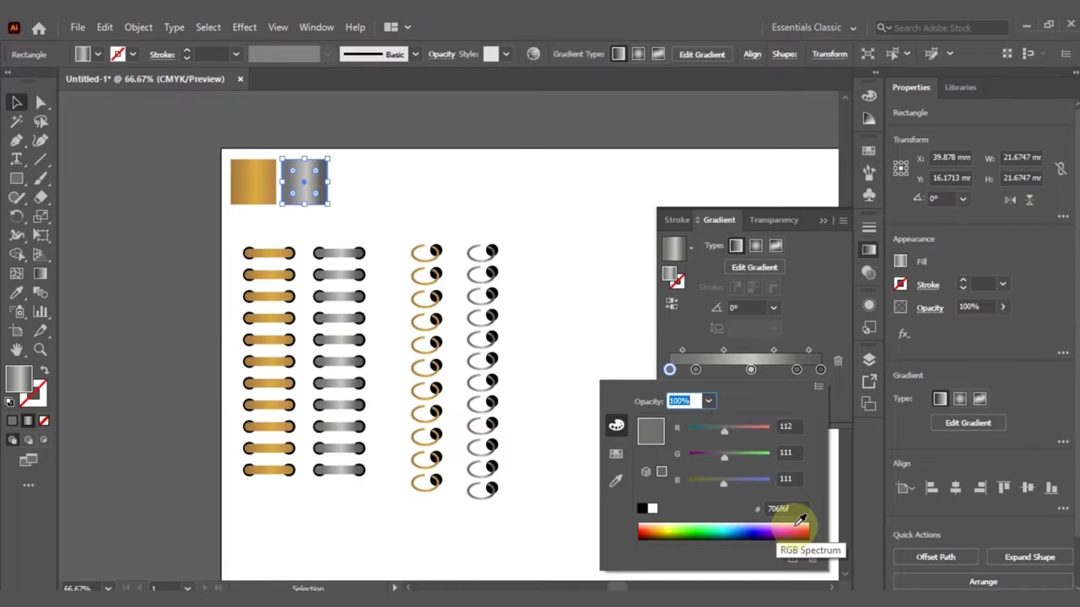
{"action": "left_click", "coordinate": [16, 102]}
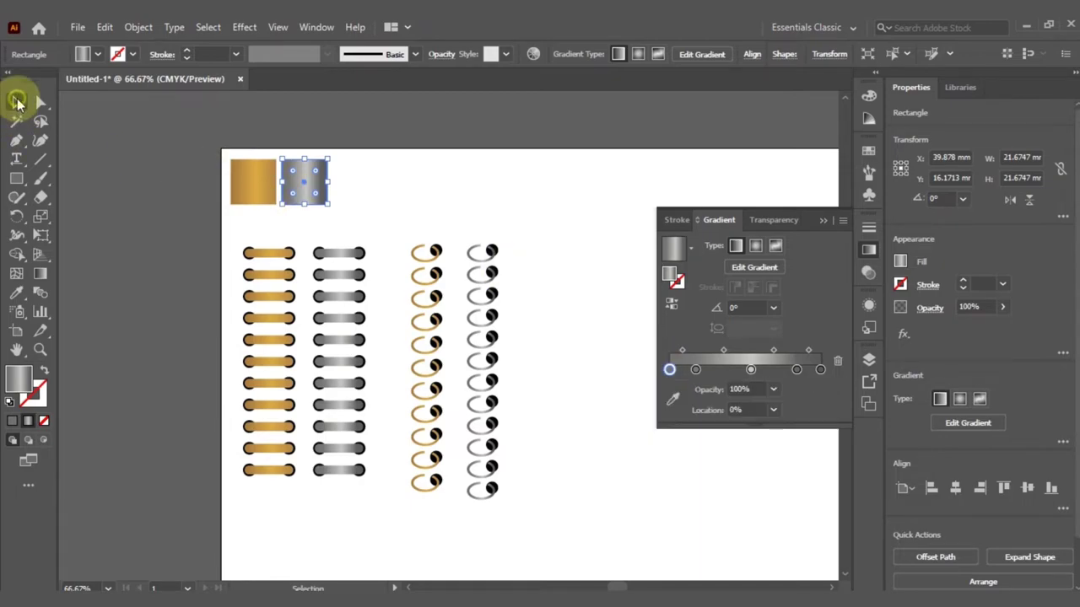
{"action": "left_click", "coordinate": [258, 189]}
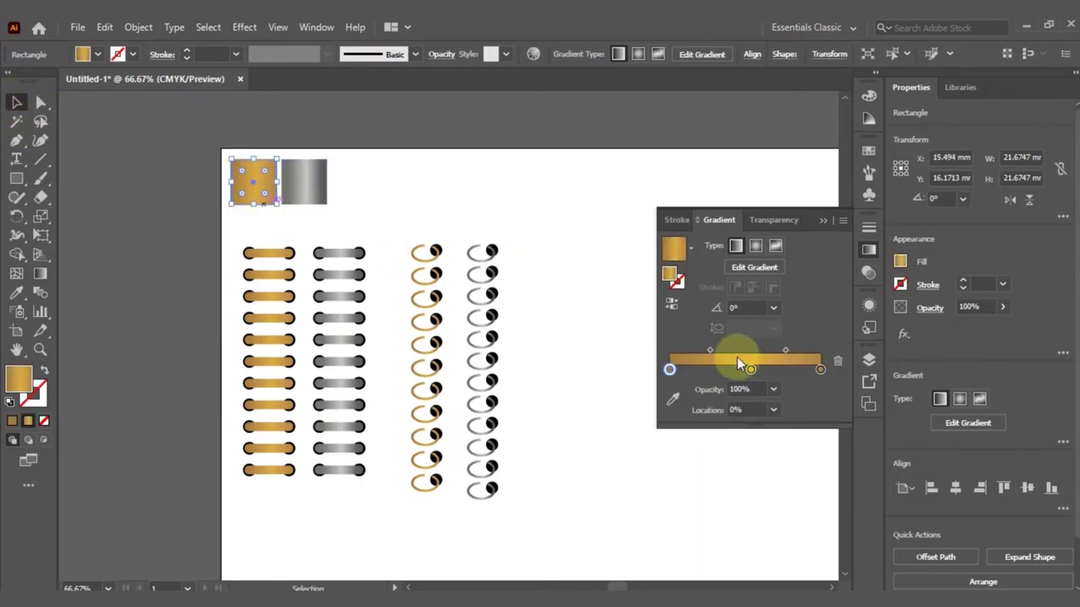
- Set the right gold stop to #b18446 and the middle stop to #deab41
{"action": "left_click", "coordinate": [819, 368]}
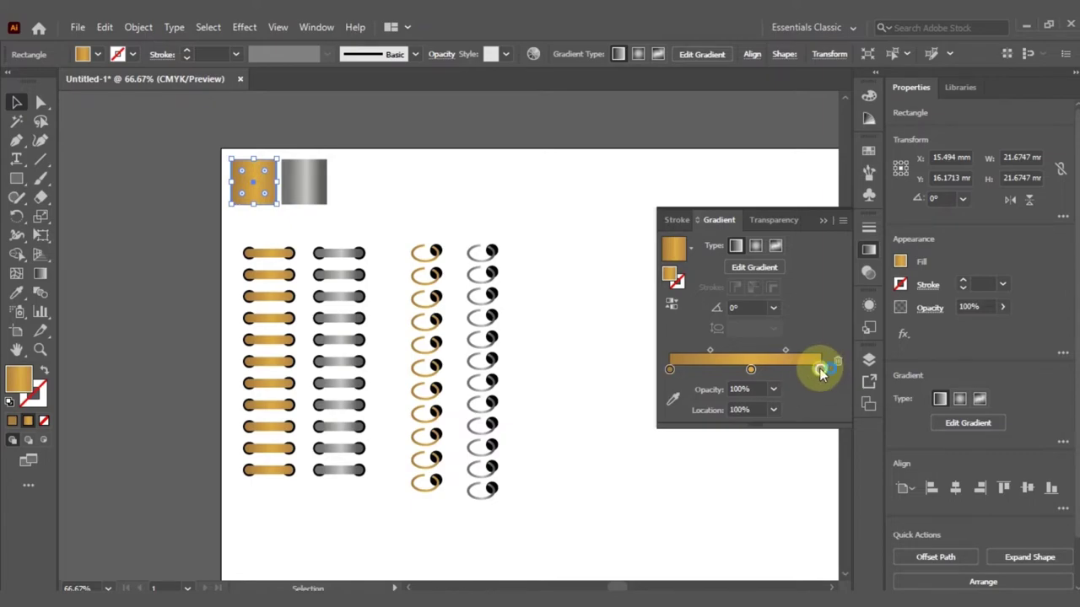
{"action": "double_click", "coordinate": [819, 369]}
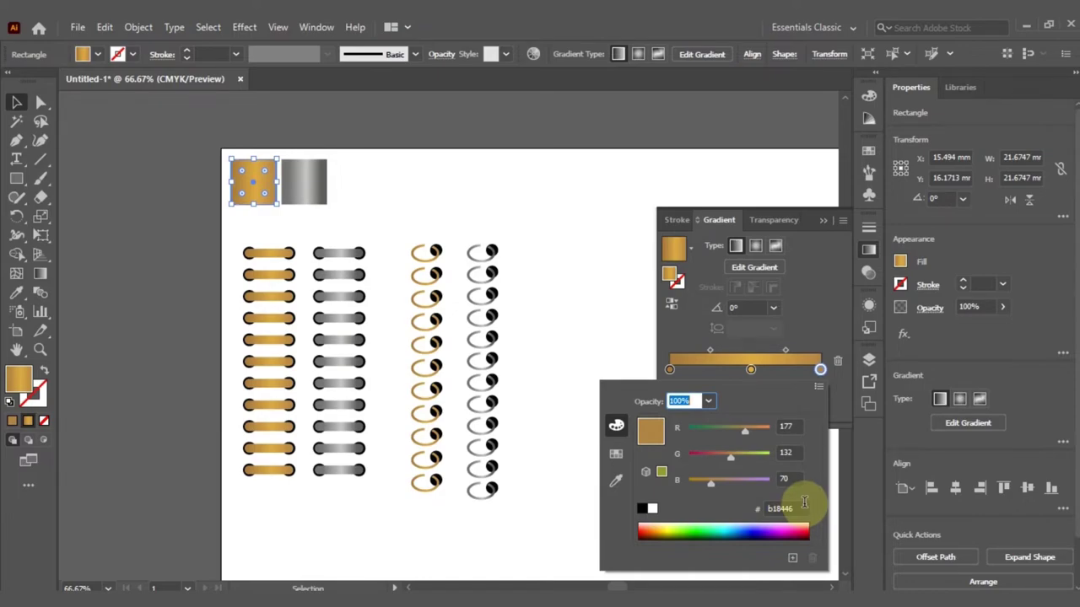
{"action": "left_click", "coordinate": [749, 367]}
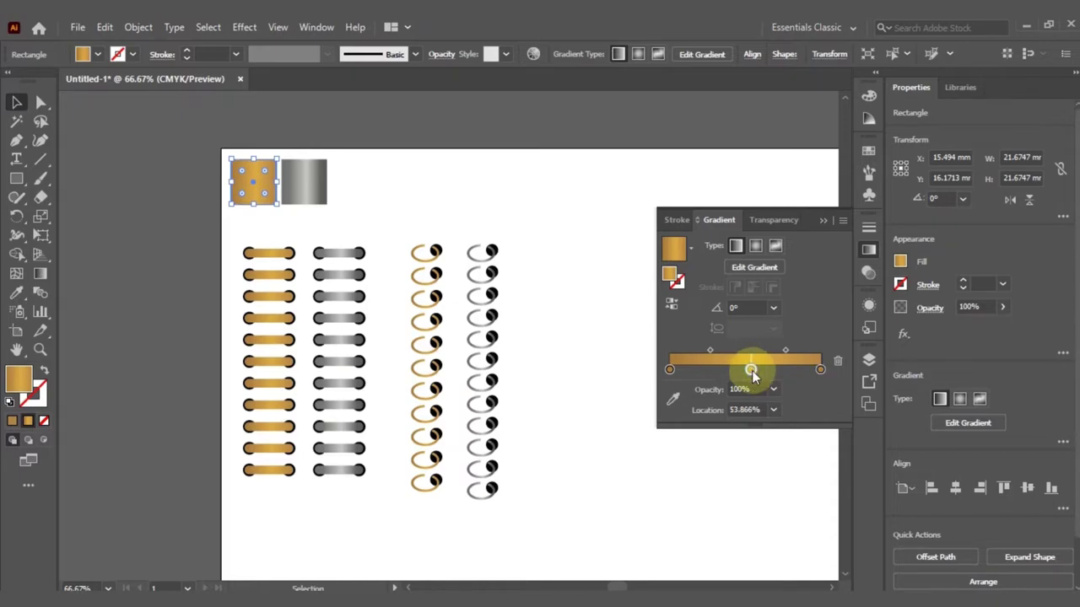
{"action": "double_click", "coordinate": [752, 371]}
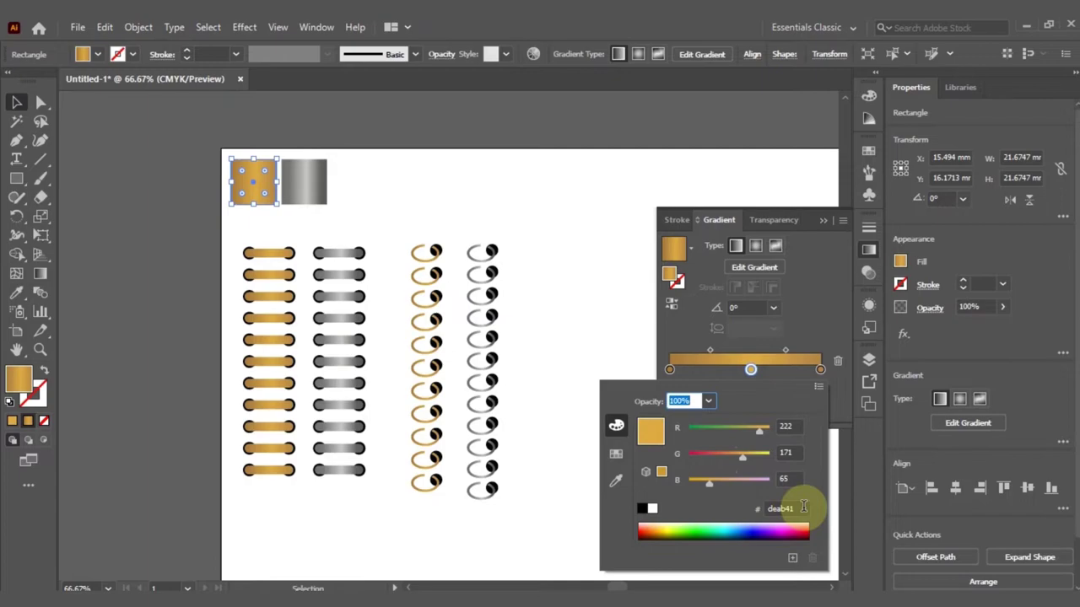
- Set the left gold stop to #a5793d, then deselect and collapse the Gradient panel
{"action": "left_click", "coordinate": [669, 368]}
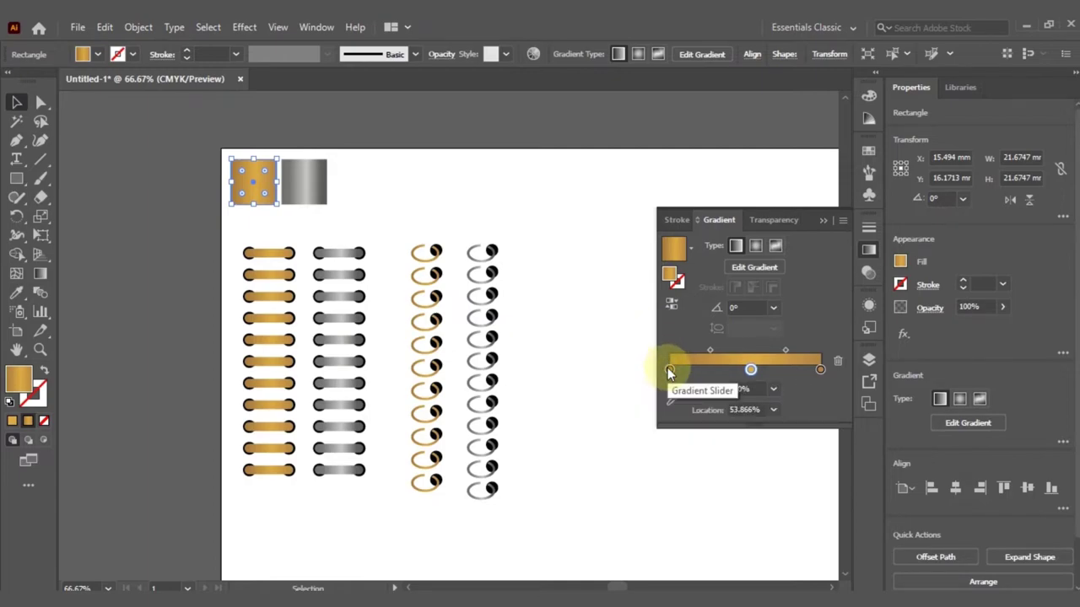
{"action": "double_click", "coordinate": [669, 368]}
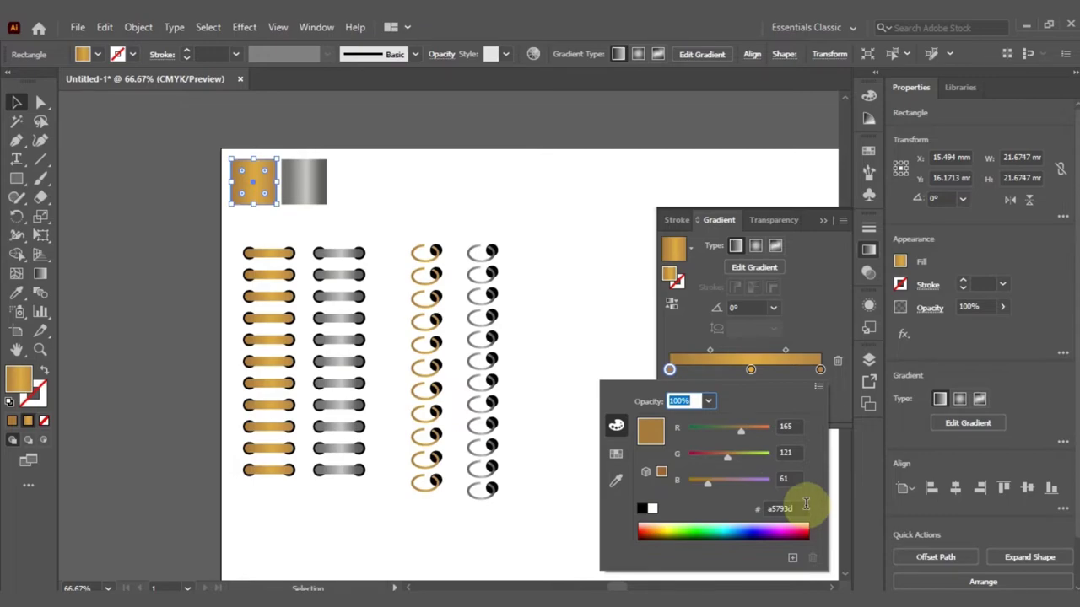
{"action": "left_click", "coordinate": [820, 387]}
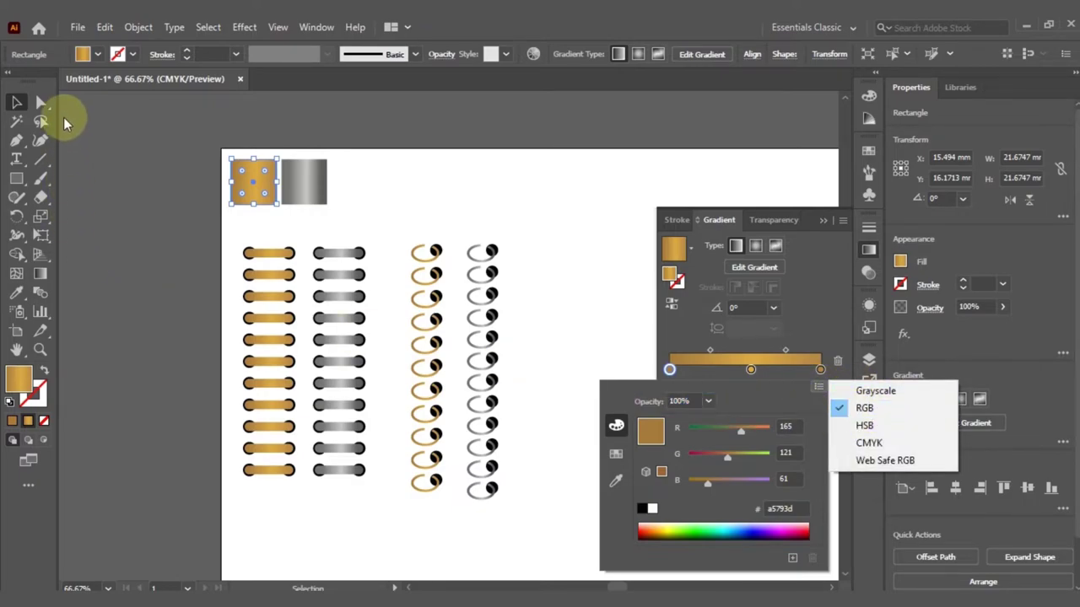
{"action": "left_click", "coordinate": [8, 103]}
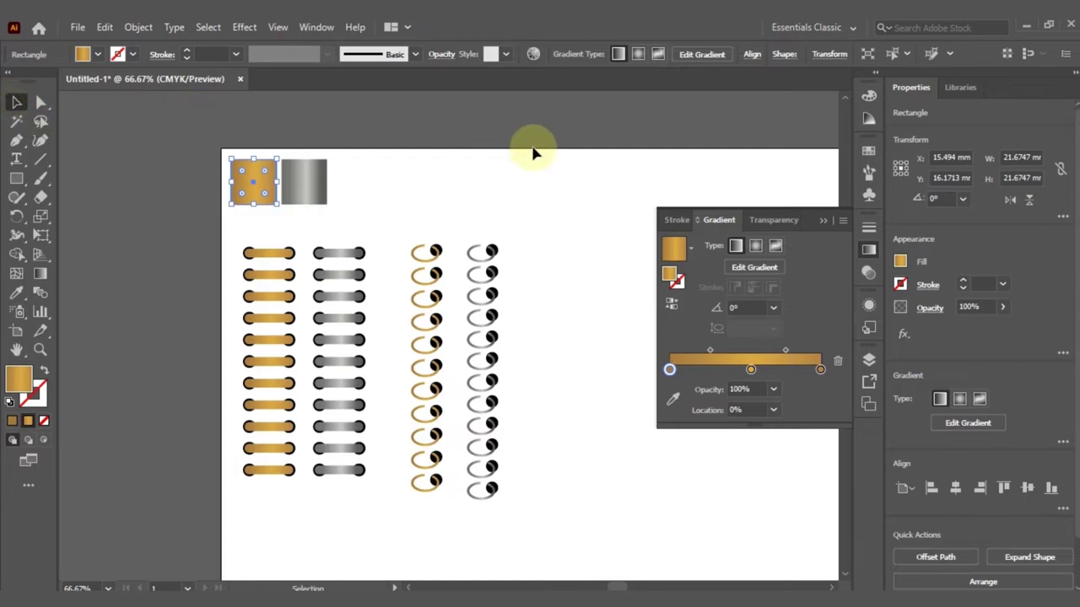
{"action": "left_click", "coordinate": [795, 201]}
{"action": "left_click", "coordinate": [822, 221]}
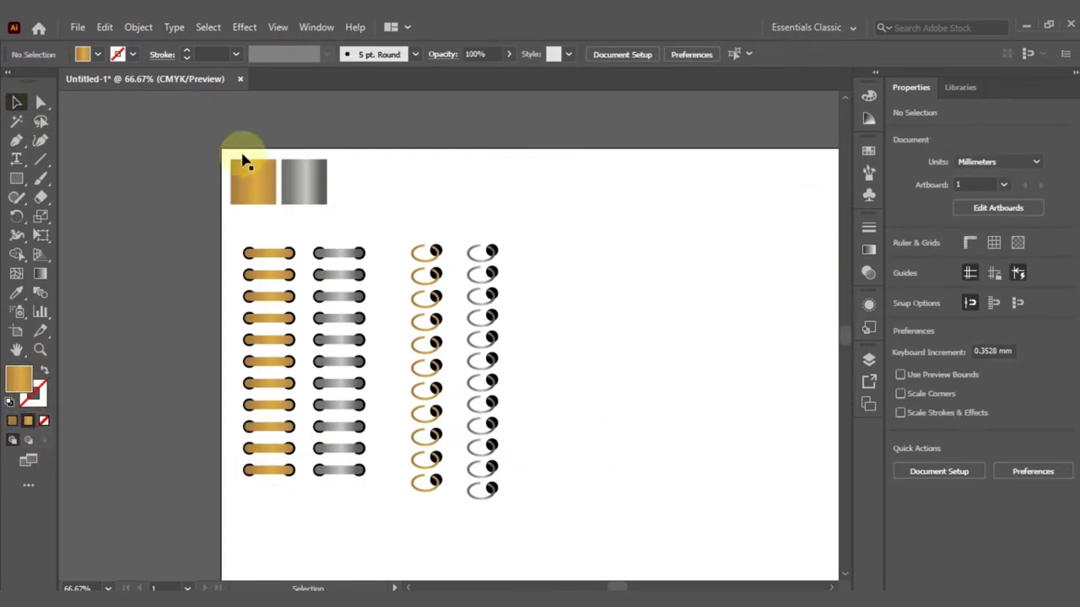
{"action": "left_click", "coordinate": [76, 27]}
- Create a new landscape A4 document and paste the silver binding column into it
{"action": "left_click", "coordinate": [90, 46]}
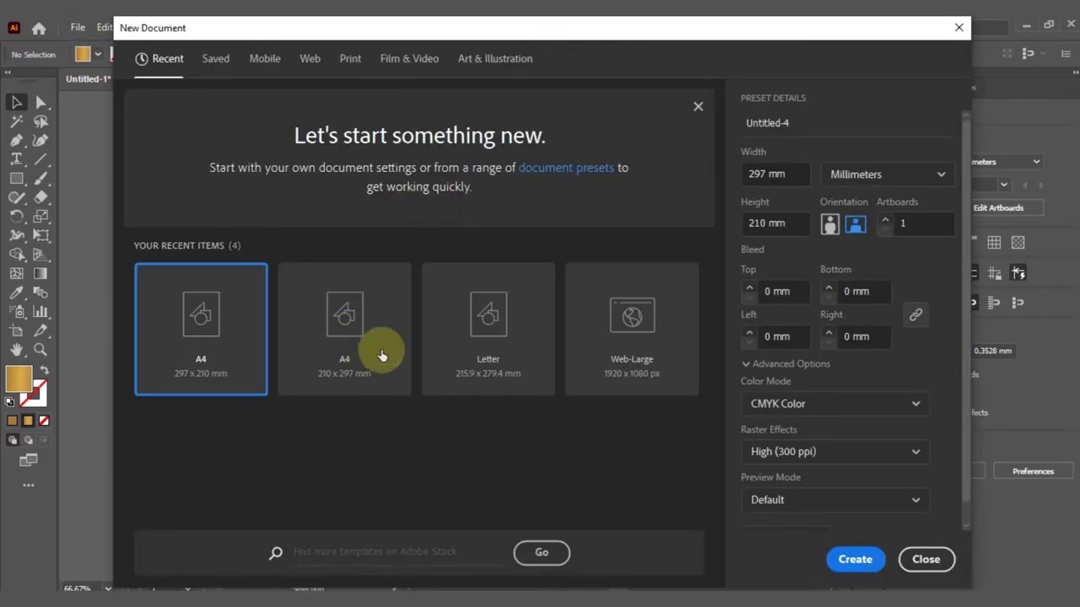
{"action": "left_click", "coordinate": [874, 575]}
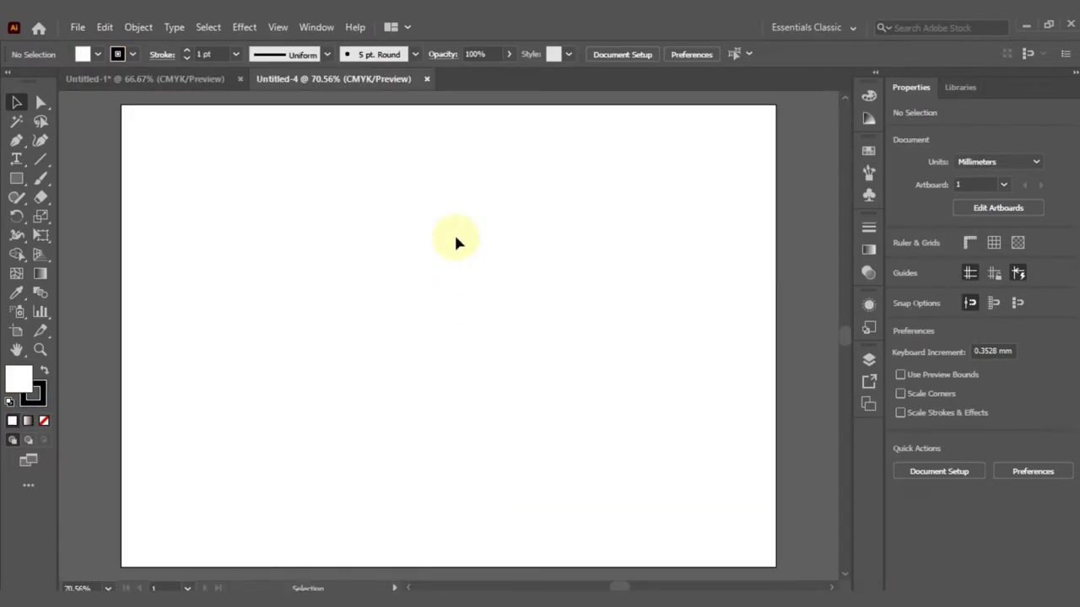
{"action": "left_click", "coordinate": [193, 86]}
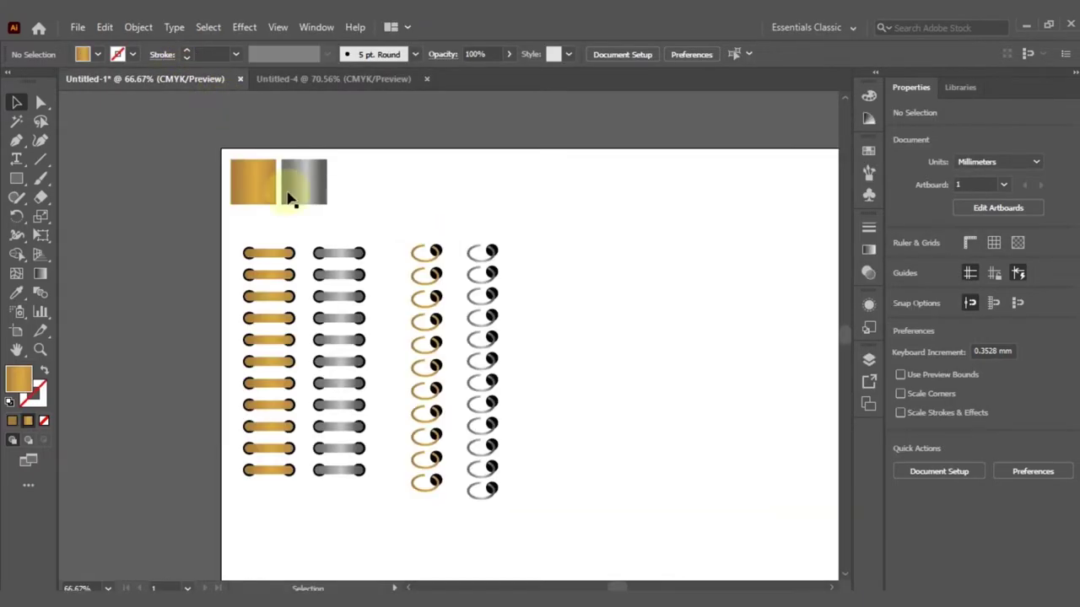
{"action": "left_click_drag", "start_coordinate": [392, 225], "coordinate": [302, 501]}
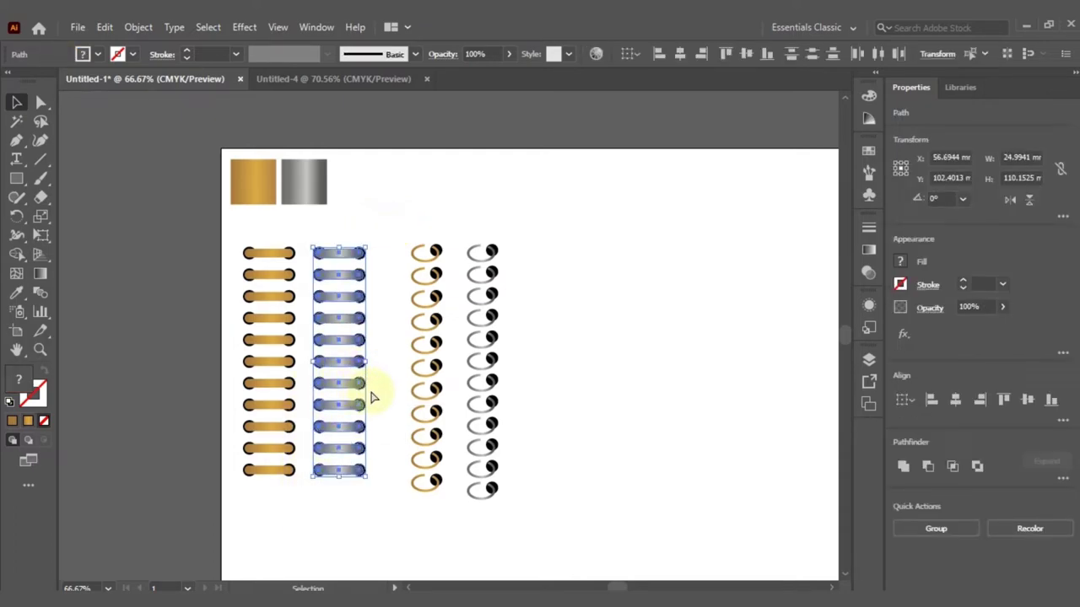
{"action": "left_click", "coordinate": [357, 83]}
{"action": "key", "text": "ctrl+v"}
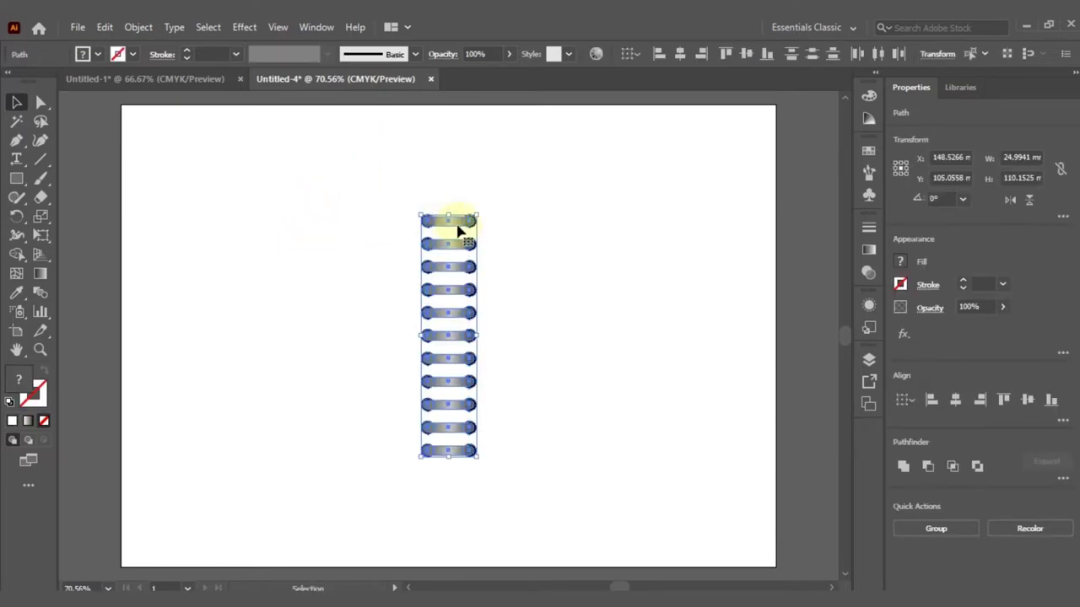
- Move the column to the top-left and delete the ten lower binding pieces
{"action": "left_click_drag", "start_coordinate": [460, 228], "coordinate": [200, 153]}
{"action": "left_click", "coordinate": [302, 148]}
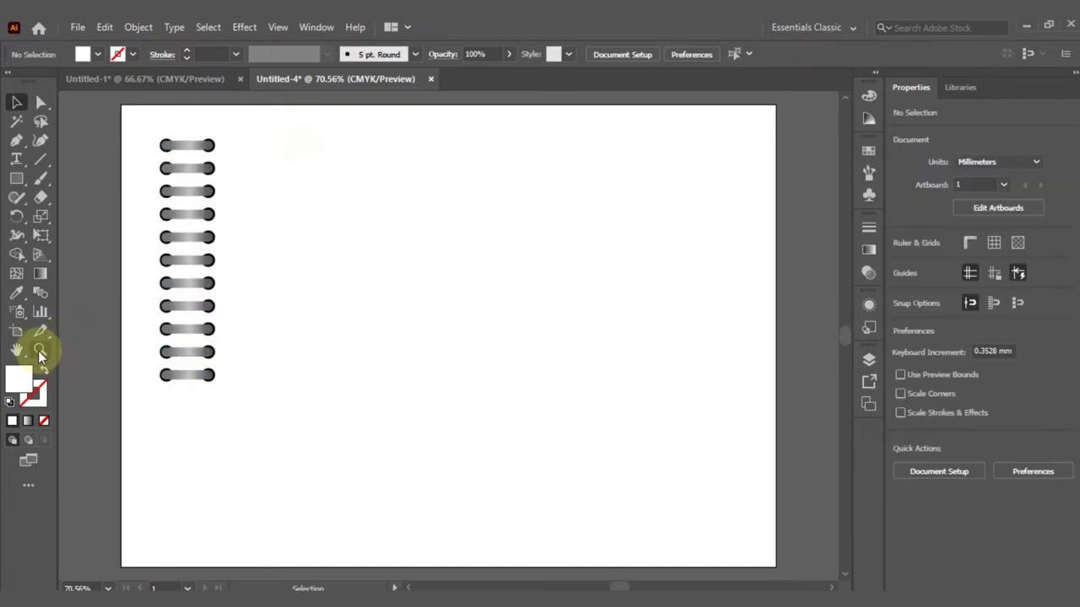
{"action": "left_click", "coordinate": [40, 349]}
{"action": "left_click_drag", "start_coordinate": [148, 125], "coordinate": [257, 422]}
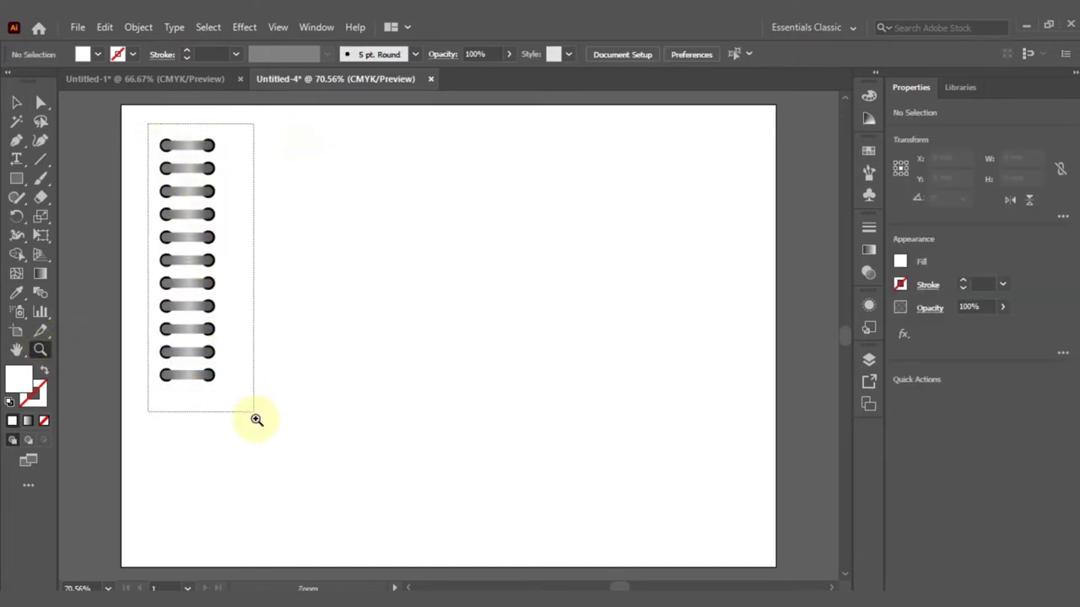
{"action": "left_click", "coordinate": [16, 102]}
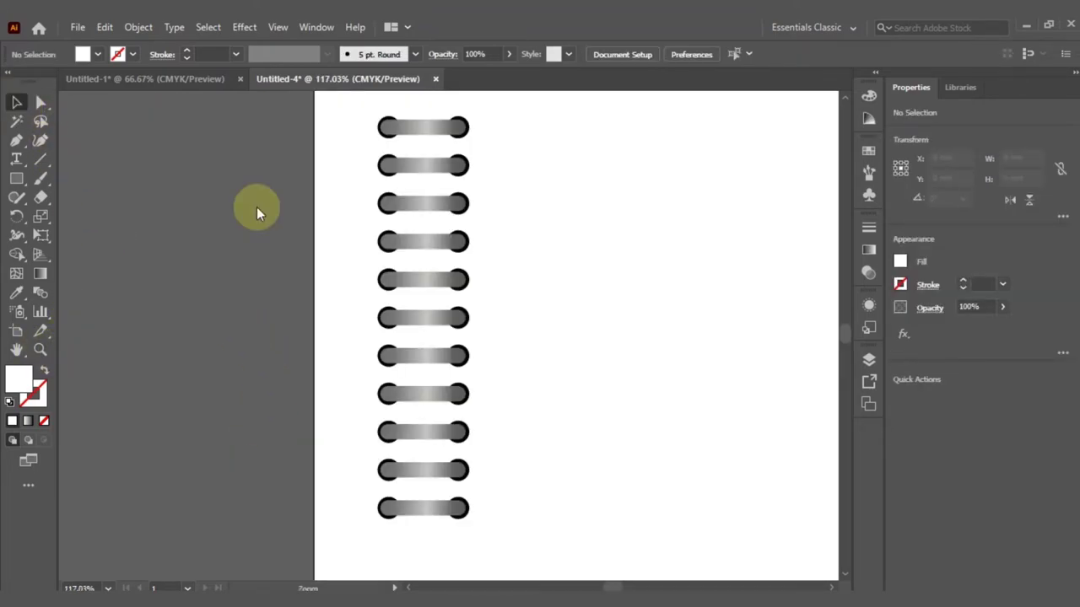
{"action": "left_click_drag", "start_coordinate": [517, 537], "coordinate": [345, 149]}
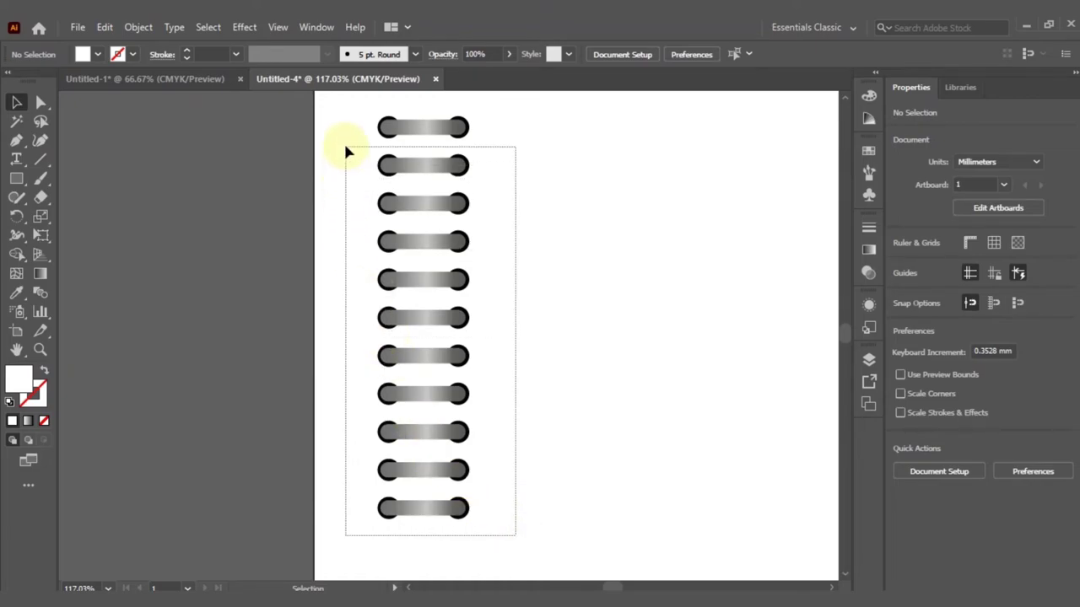
{"action": "key", "text": "Delete"}
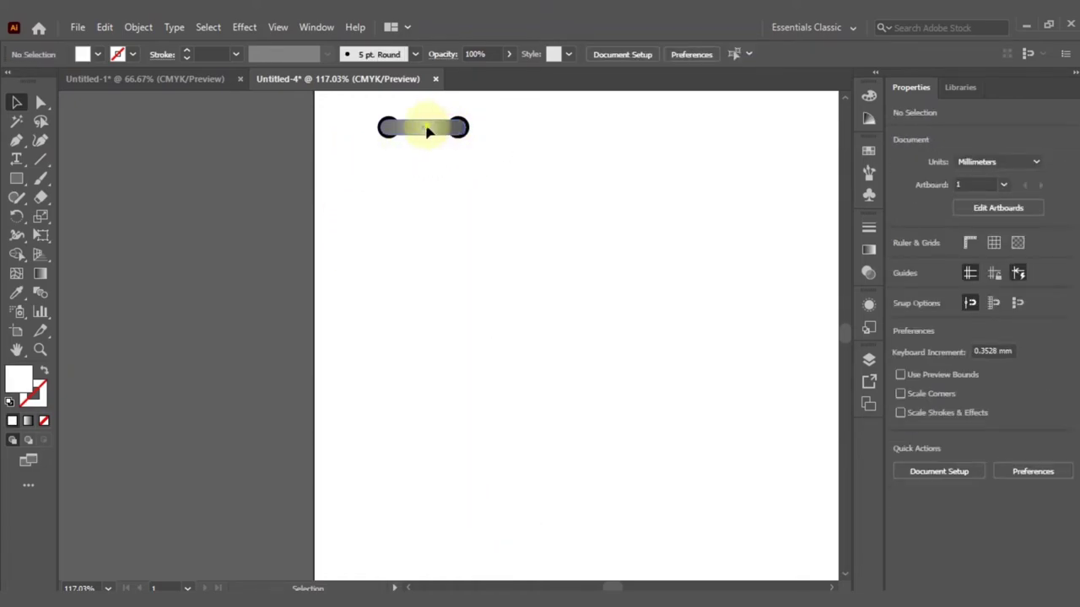
- Shorten the silver bar to about 17.446 mm and round its ends to full radius
{"action": "left_click", "coordinate": [428, 129]}
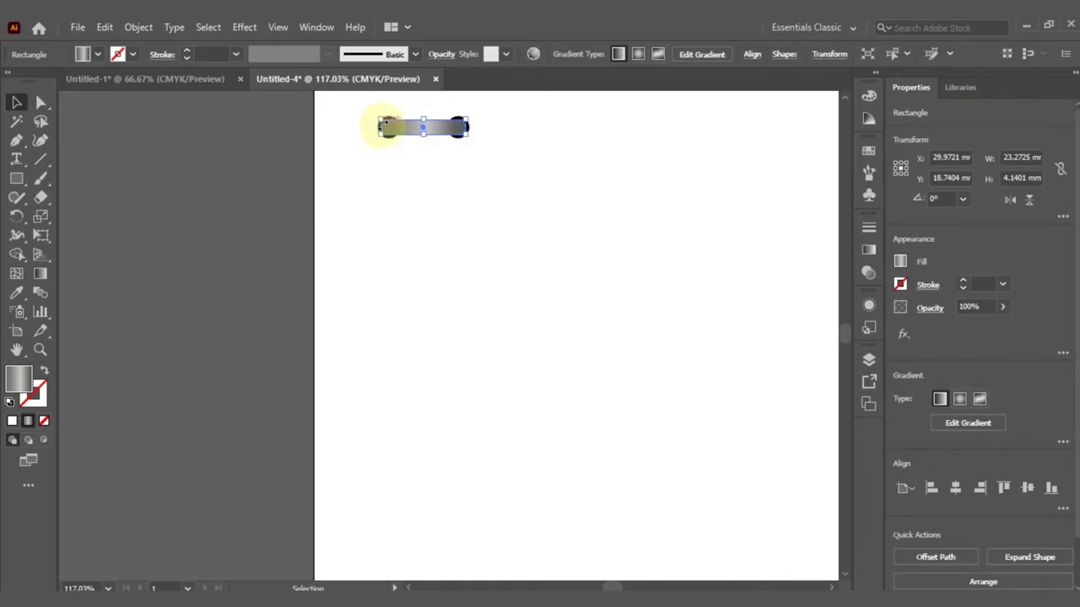
{"action": "left_click", "coordinate": [40, 348]}
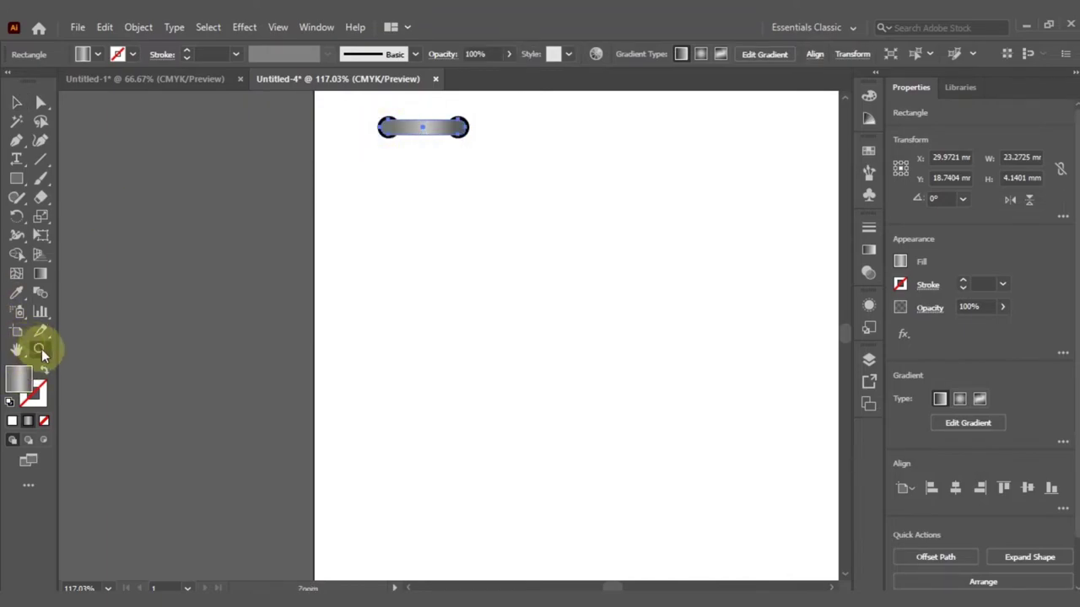
{"action": "left_click_drag", "start_coordinate": [368, 98], "coordinate": [494, 163]}
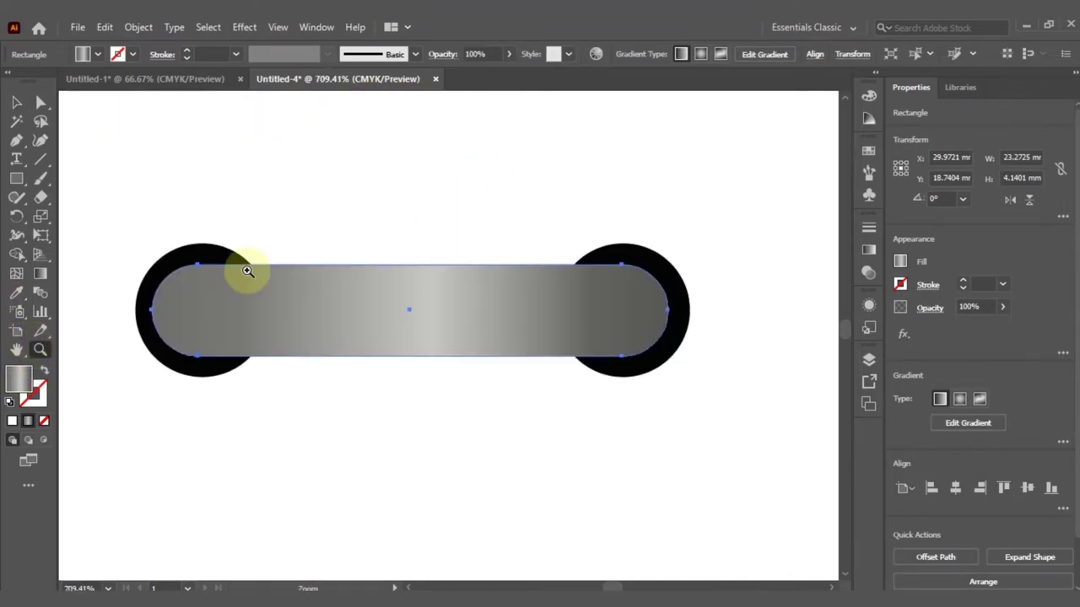
{"action": "left_click", "coordinate": [17, 102]}
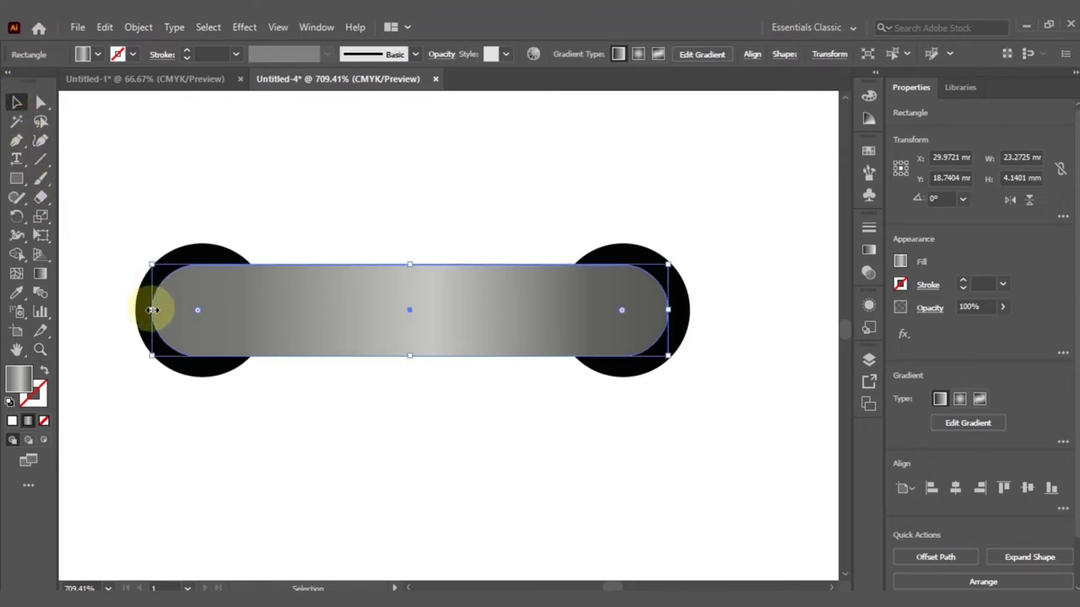
{"action": "left_click_drag", "start_coordinate": [166, 310], "coordinate": [318, 311]}
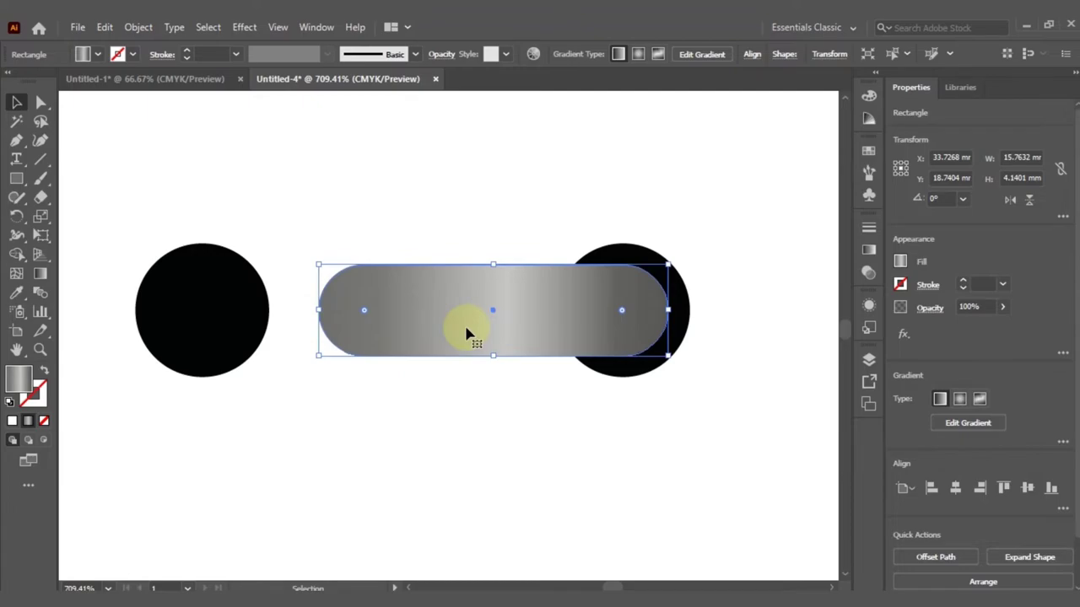
{"action": "left_click_drag", "start_coordinate": [318, 311], "coordinate": [281, 312]}
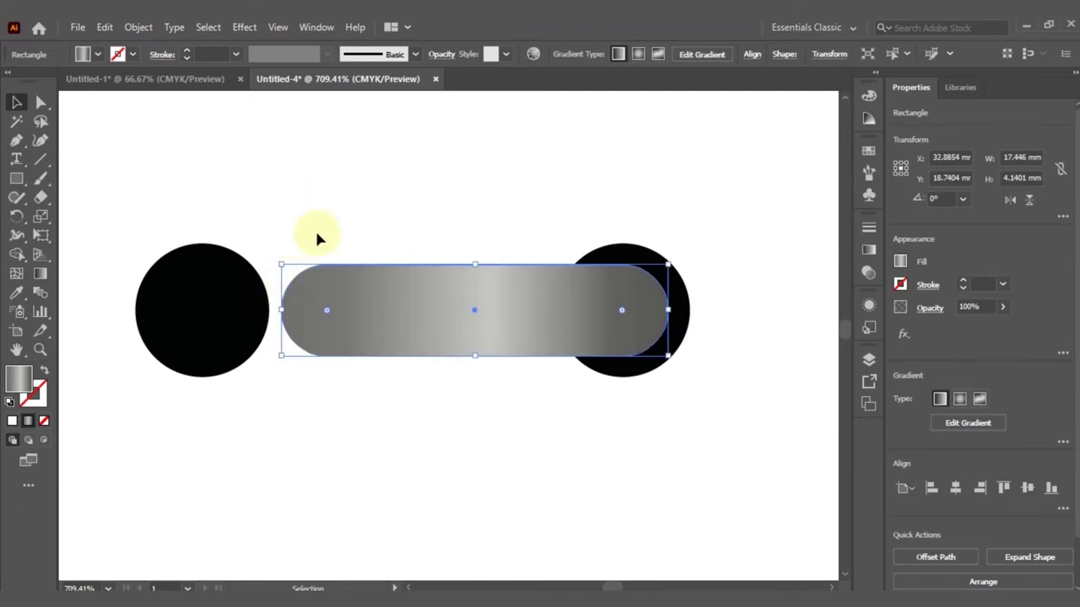
{"action": "left_click", "coordinate": [40, 103]}
{"action": "left_click_drag", "start_coordinate": [331, 311], "coordinate": [405, 309]}
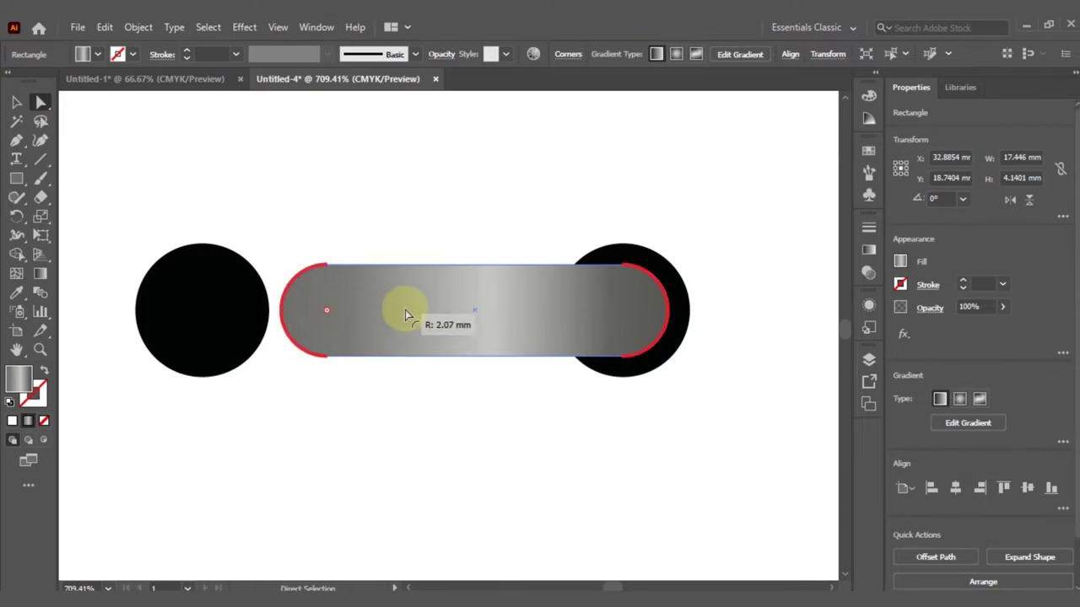
{"action": "left_click", "coordinate": [19, 101]}
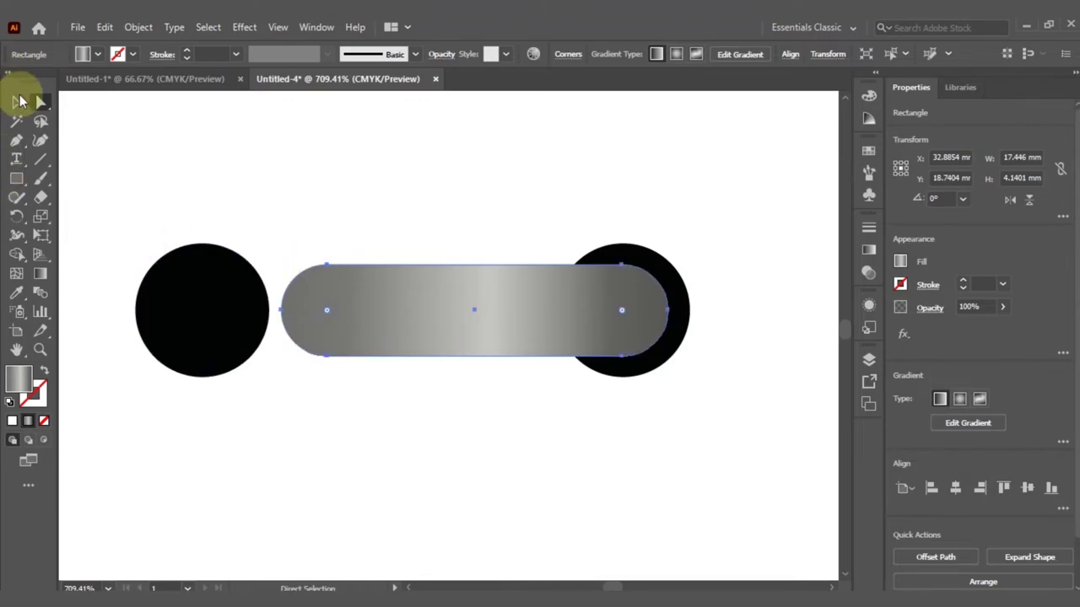
- Move the left black circle under the bar's left end and select all three parts
{"action": "left_click", "coordinate": [207, 308]}
{"action": "left_click_drag", "start_coordinate": [252, 306], "coordinate": [340, 293]}
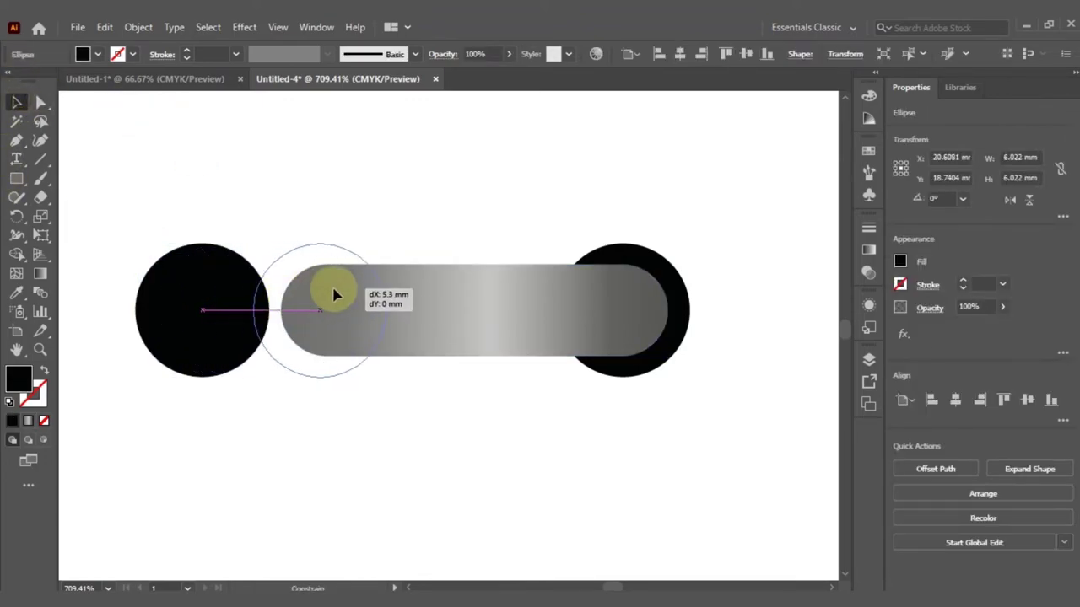
{"action": "left_click_drag", "start_coordinate": [338, 289], "coordinate": [340, 290]}
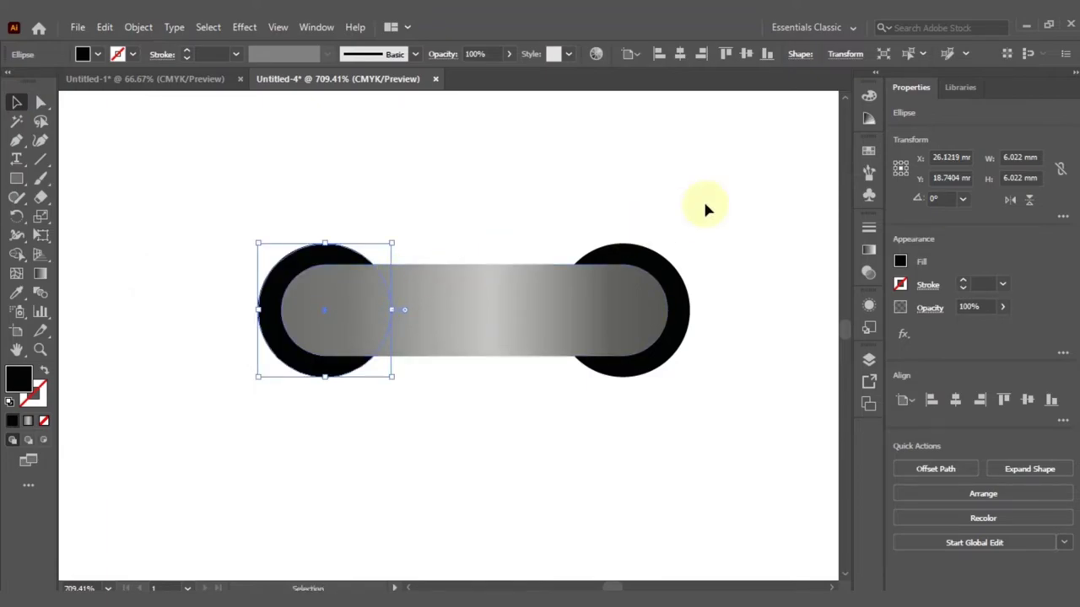
{"action": "key", "text": "a"}
{"action": "left_click_drag", "start_coordinate": [723, 198], "coordinate": [92, 439]}
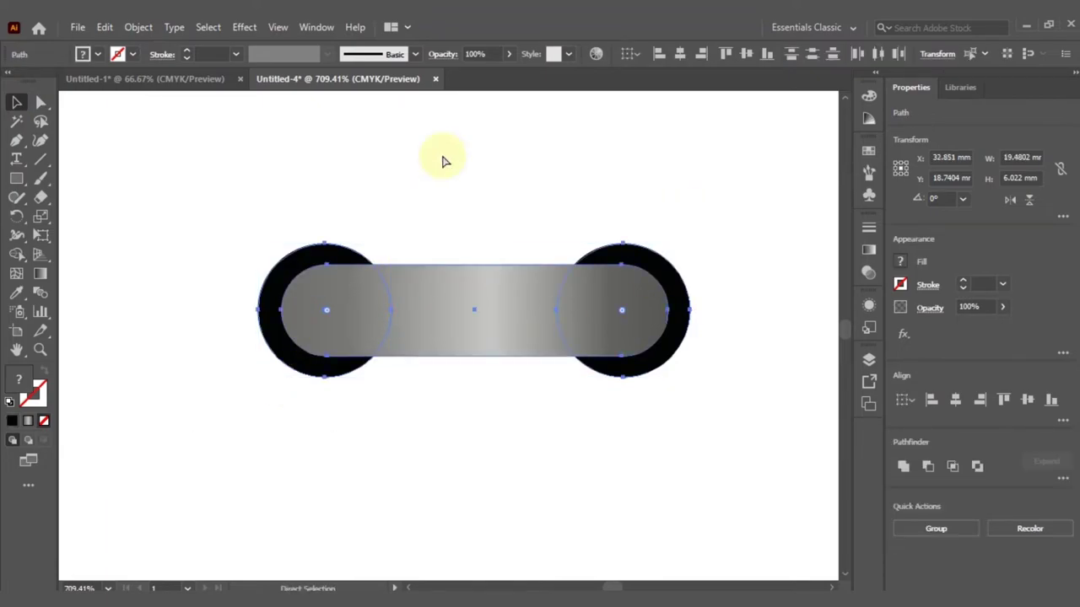
{"action": "key", "text": "ctrl+minus"}
{"action": "key", "text": "ctrl+minus"}
{"action": "key", "text": "ctrl+minus"}
{"action": "key", "text": "ctrl+minus"}
{"action": "key", "text": "ctrl+minus"}
{"action": "key", "text": "v"}
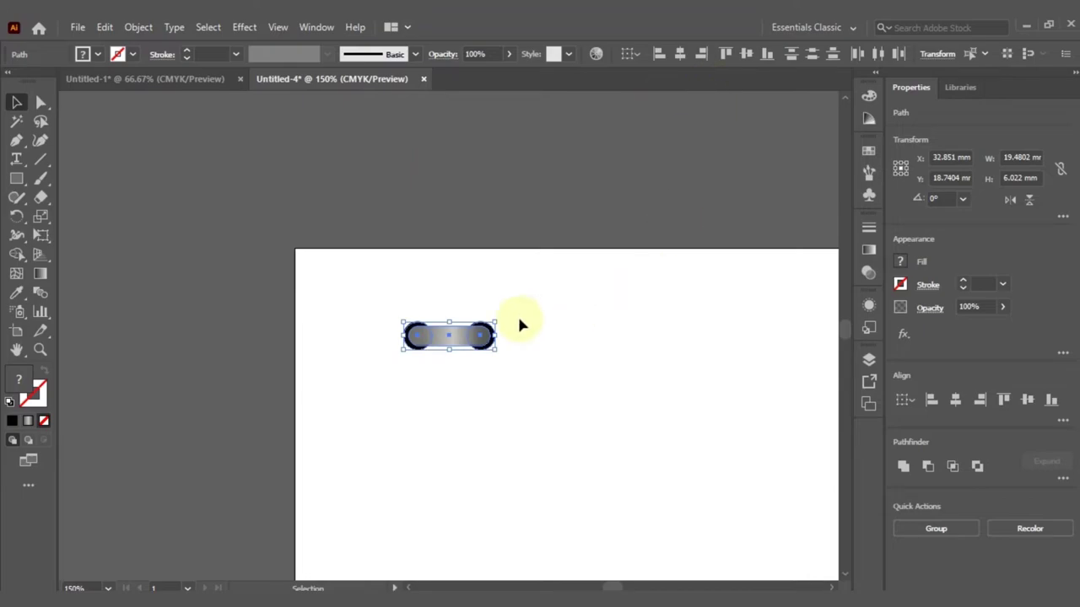
- Copy the ring straight down and repeat with Ctrl+D to form the left-side column
{"action": "left_click_drag", "start_coordinate": [462, 341], "coordinate": [466, 389]}
{"action": "key", "text": "a"}
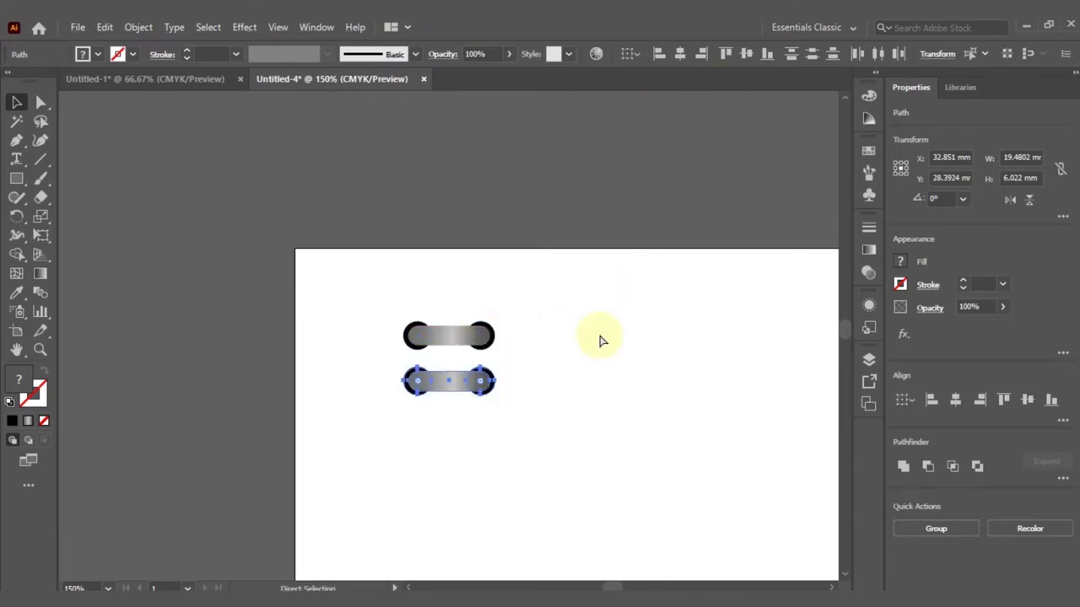
{"action": "key", "text": "ctrl+d"}
{"action": "key", "text": "ctrl+d"}
{"action": "key", "text": "ctrl+d"}
{"action": "key", "text": "ctrl+d"}
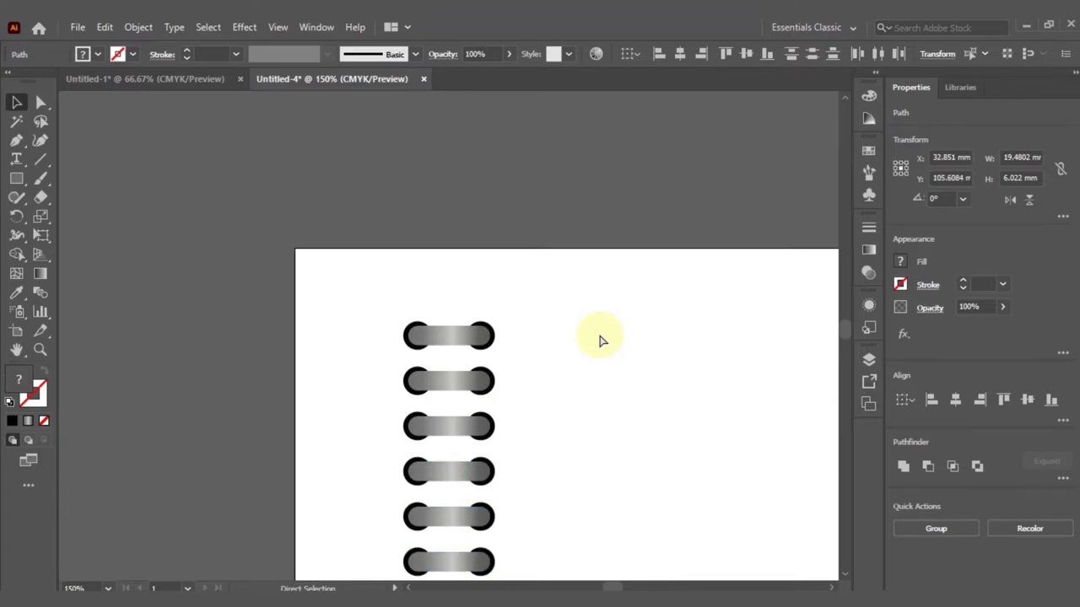
{"action": "key", "text": "ctrl+minus"}
{"action": "key", "text": "ctrl+minus"}
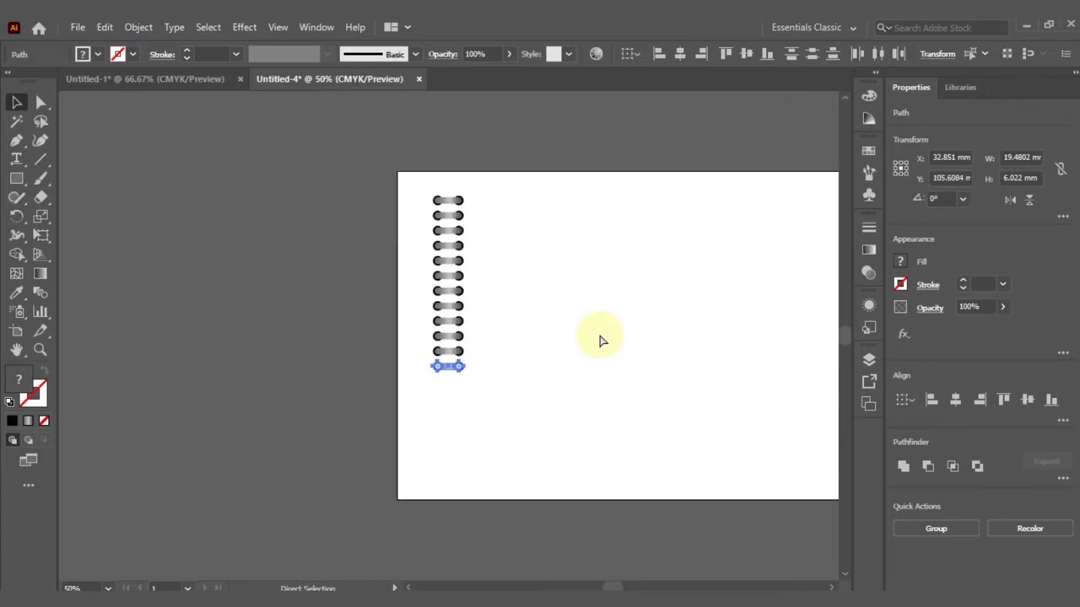
{"action": "key", "text": "ctrl+d"}
{"action": "key", "text": "ctrl+d"}
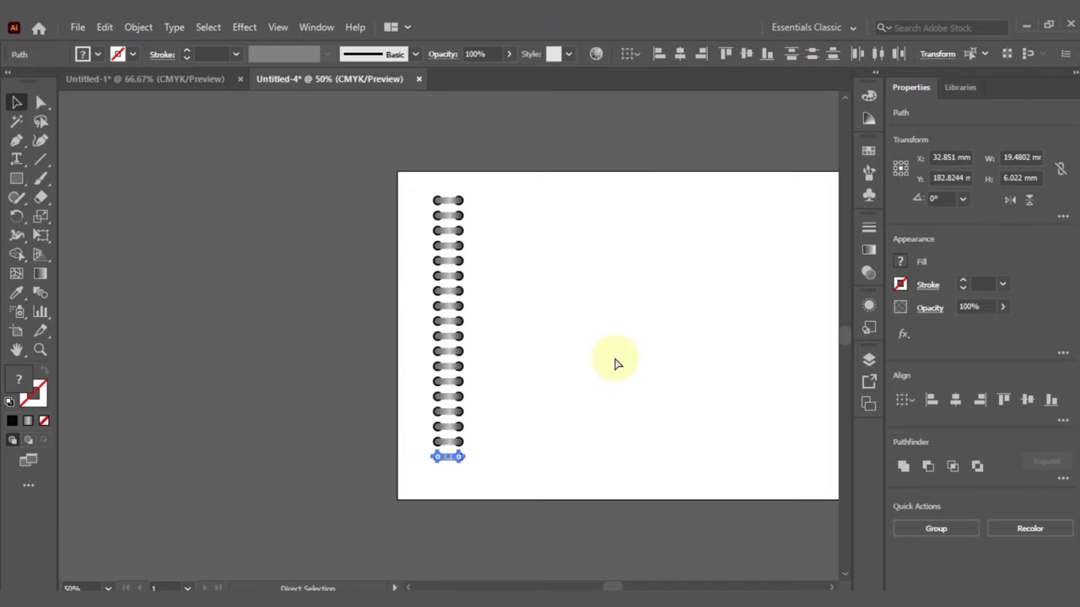
{"action": "left_click", "coordinate": [615, 337]}
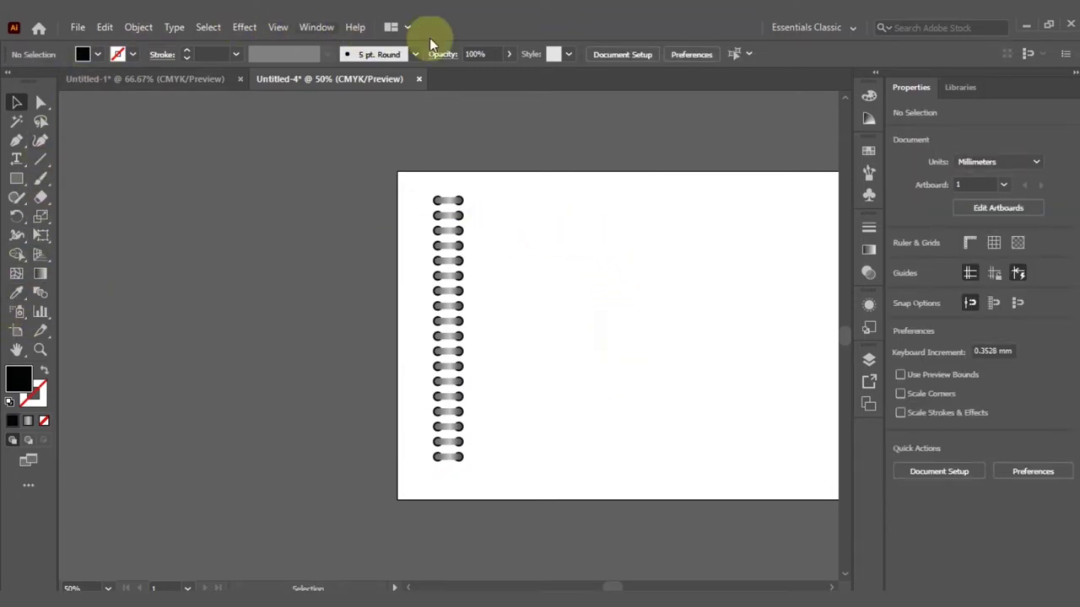
- Trim the artboard's bottom and sides to a 33.53 × 194.44 mm strip around the rings
{"action": "left_click", "coordinate": [624, 54]}
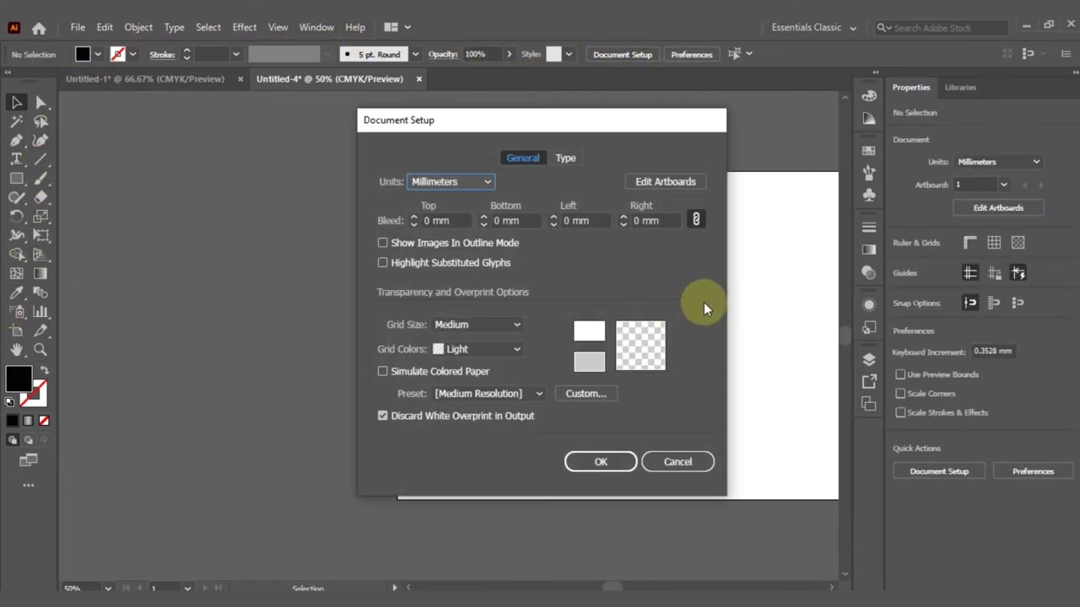
{"action": "left_click", "coordinate": [672, 182]}
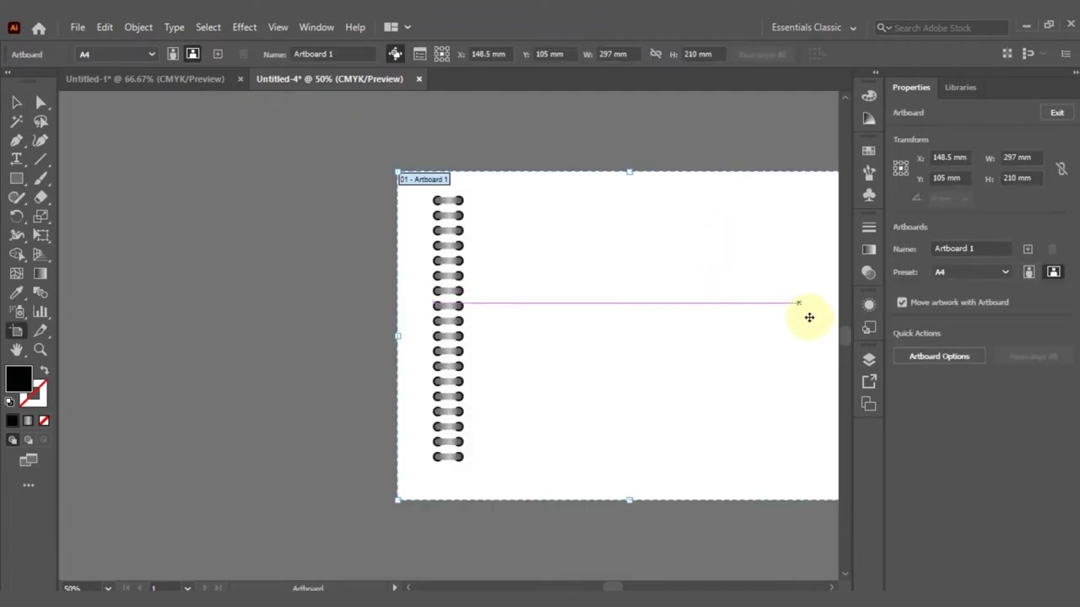
{"action": "left_click_drag", "start_coordinate": [629, 501], "coordinate": [629, 477]}
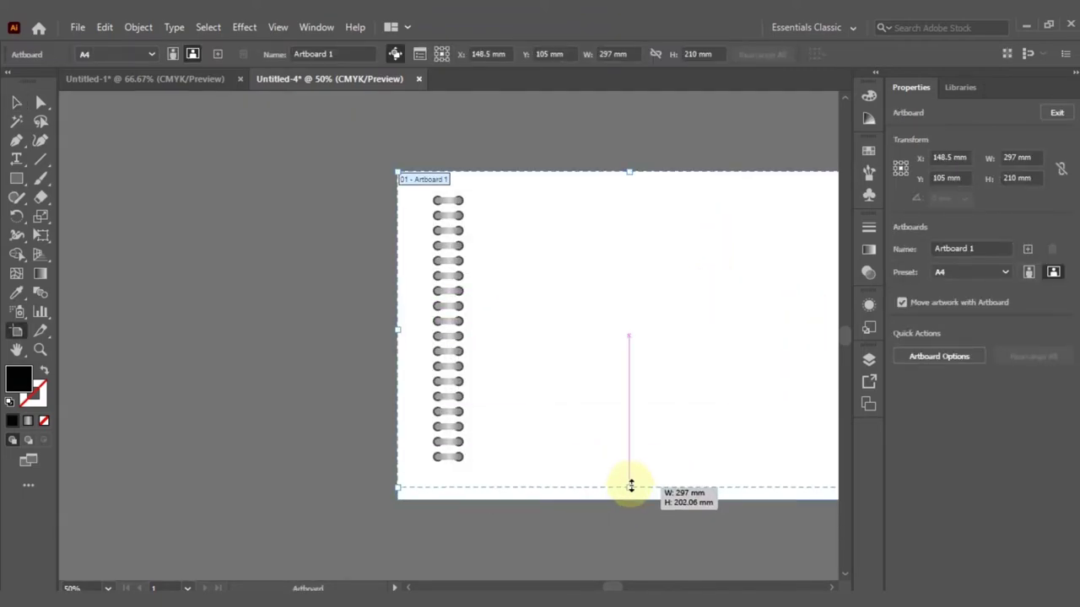
{"action": "left_click_drag", "start_coordinate": [399, 325], "coordinate": [423, 323]}
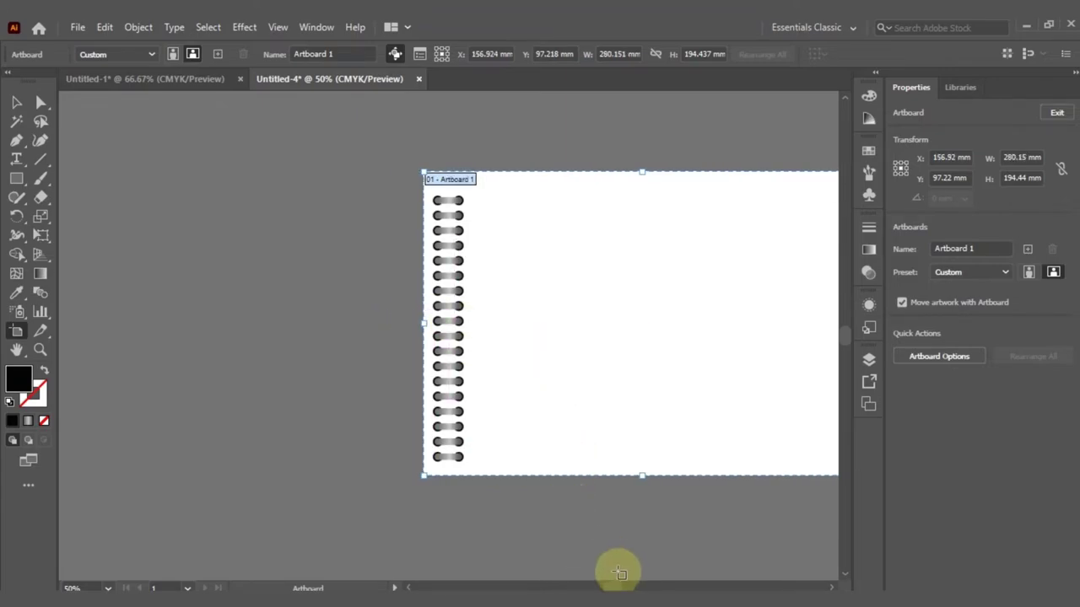
{"action": "left_click_drag", "start_coordinate": [622, 588], "coordinate": [629, 588]}
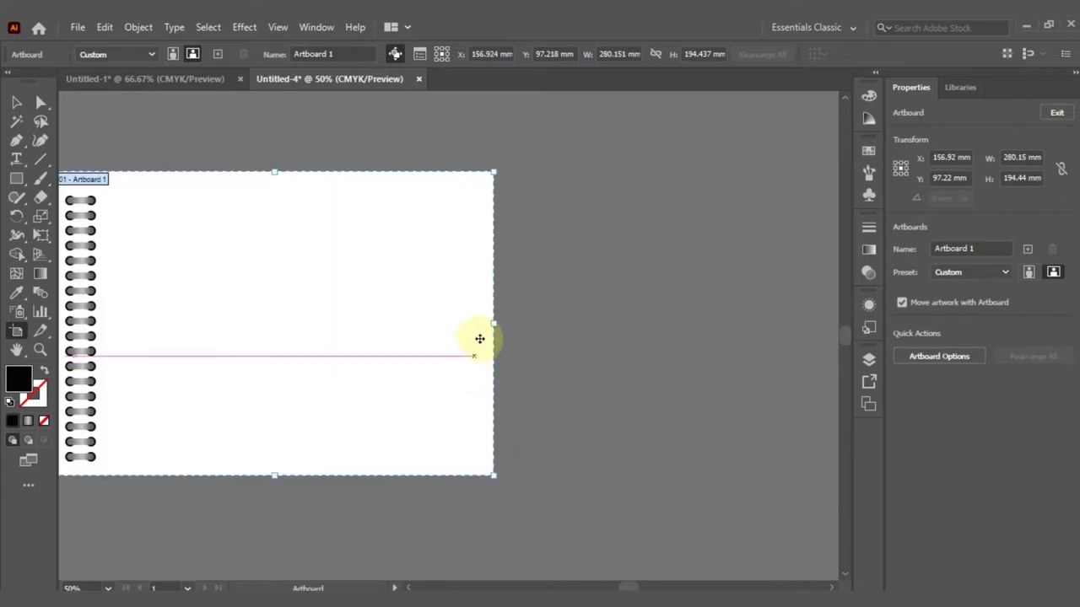
{"action": "left_click_drag", "start_coordinate": [440, 320], "coordinate": [109, 285]}
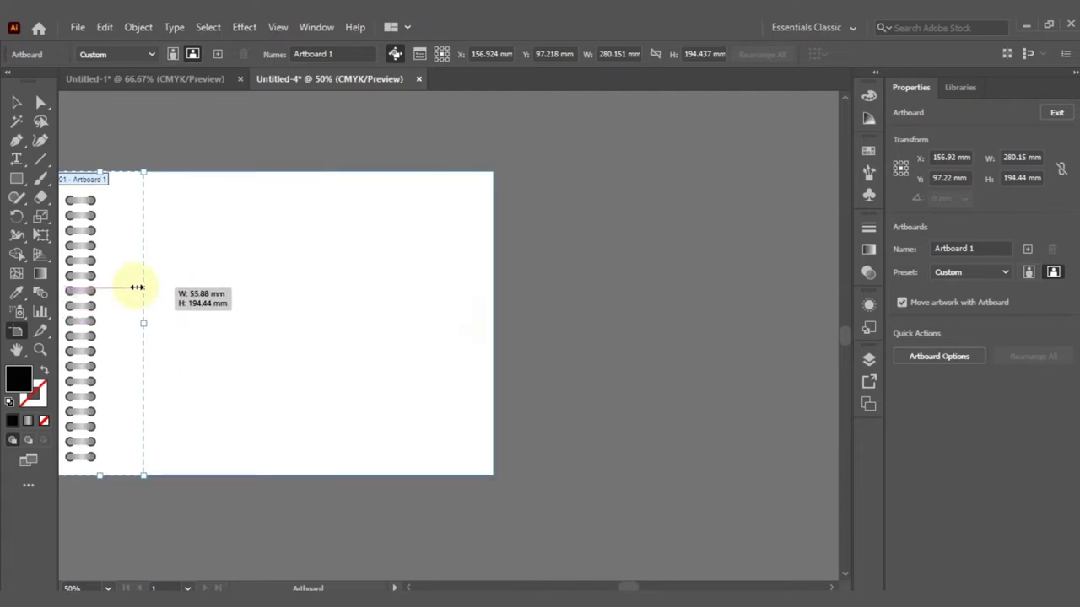
{"action": "left_click", "coordinate": [16, 102]}
{"action": "left_click_drag", "start_coordinate": [195, 252], "coordinate": [448, 280]}
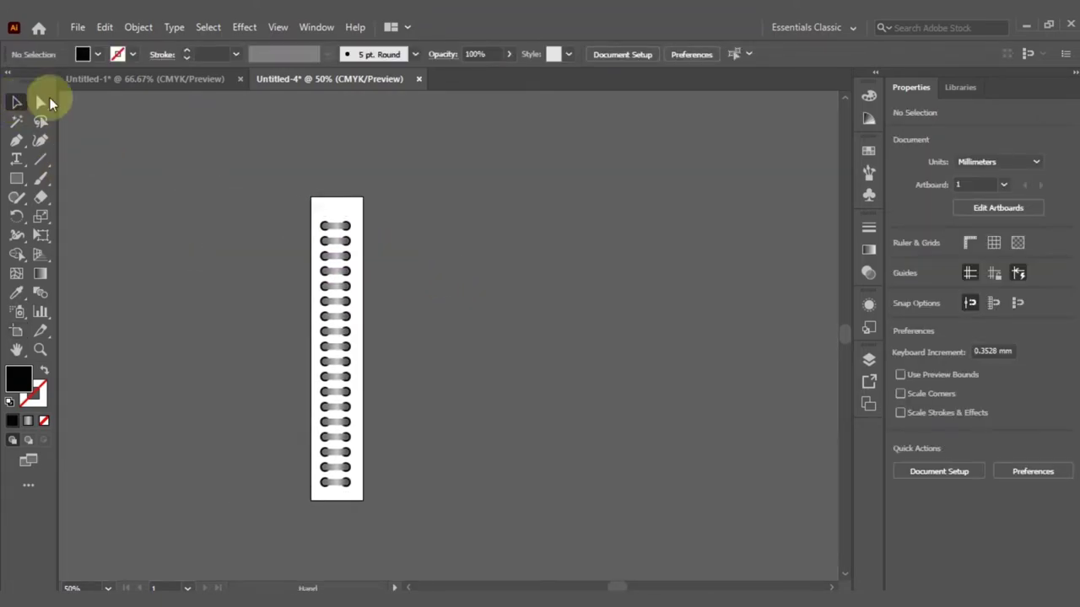
{"action": "left_click", "coordinate": [76, 27]}
- Save the strip as SVG file '3' and accept the SVG options
{"action": "left_click", "coordinate": [142, 174]}
{"action": "left_click", "coordinate": [425, 457]}
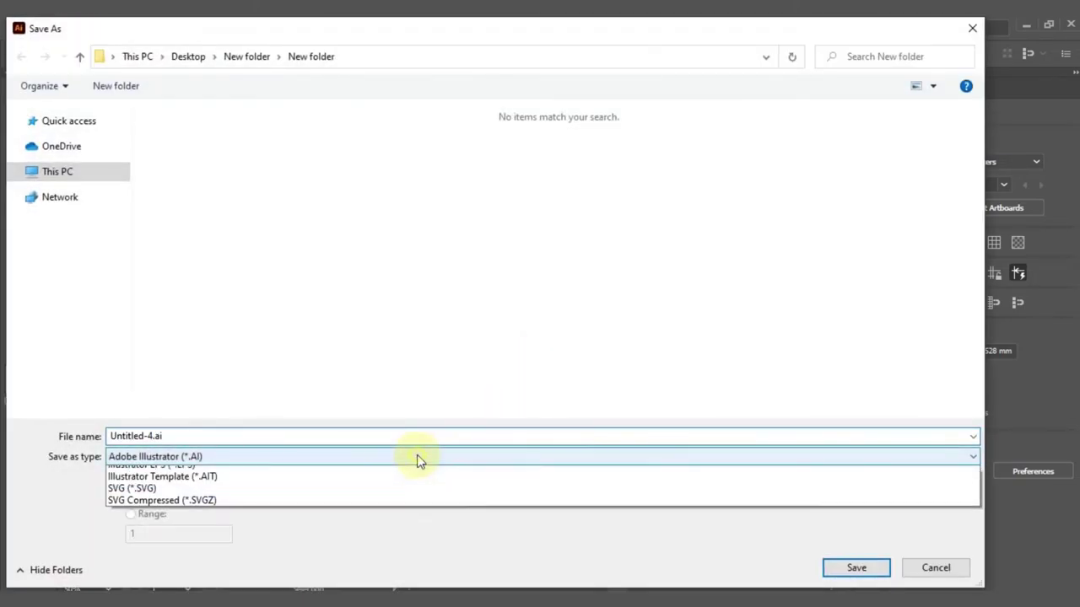
{"action": "left_click", "coordinate": [144, 516]}
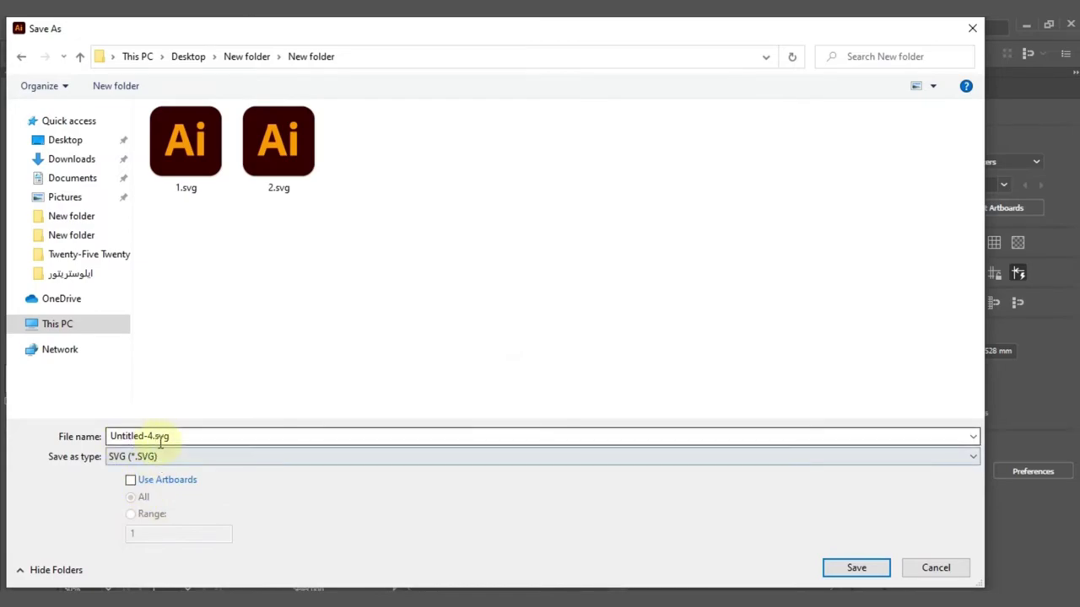
{"action": "type", "text": "3"}
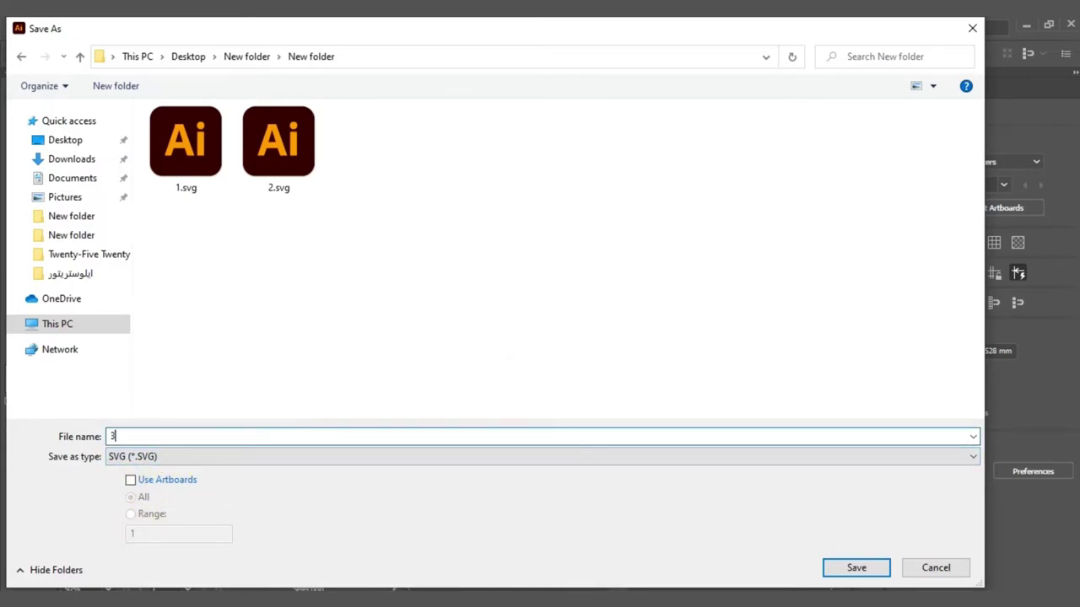
{"action": "key", "text": "Return"}
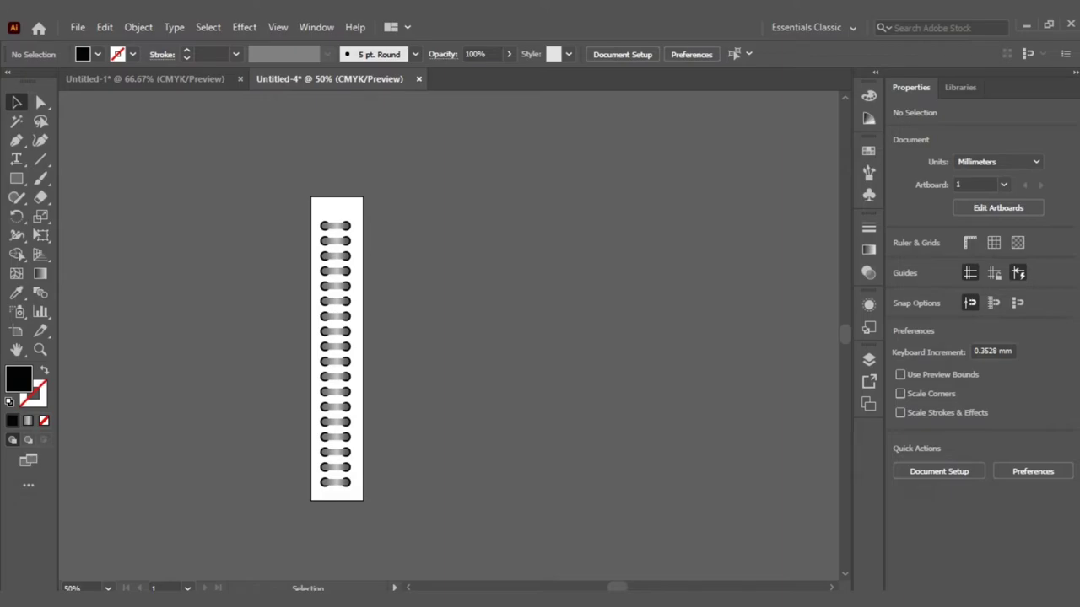
{"action": "left_click", "coordinate": [599, 360]}
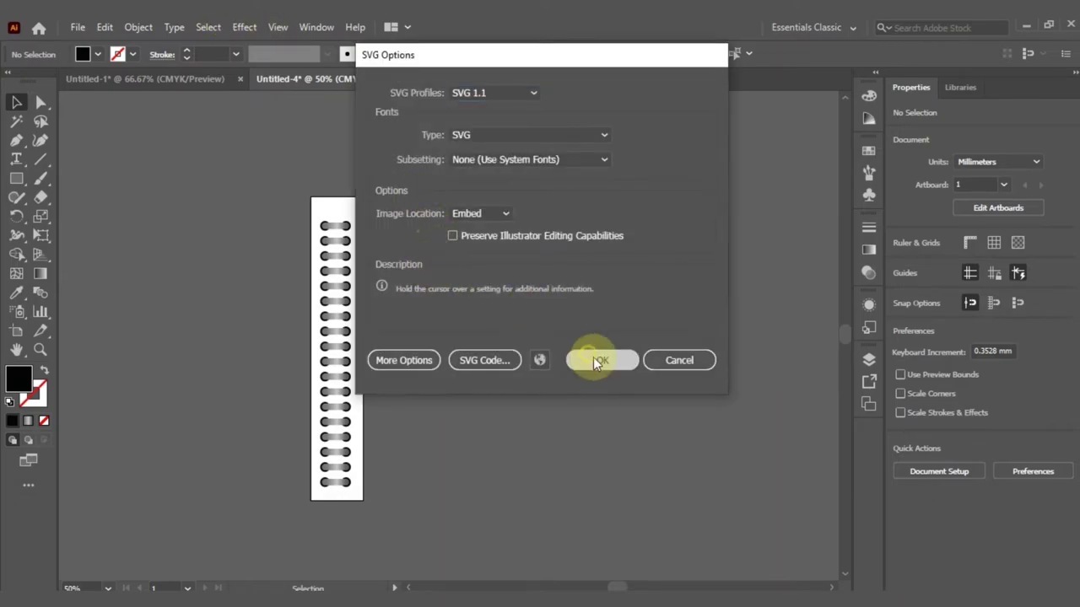
- Take the grey spiral ring column from Untitled-1 and move the pill rings off the 3.svg artboard
{"action": "left_click", "coordinate": [145, 80]}
{"action": "left_click", "coordinate": [565, 216]}
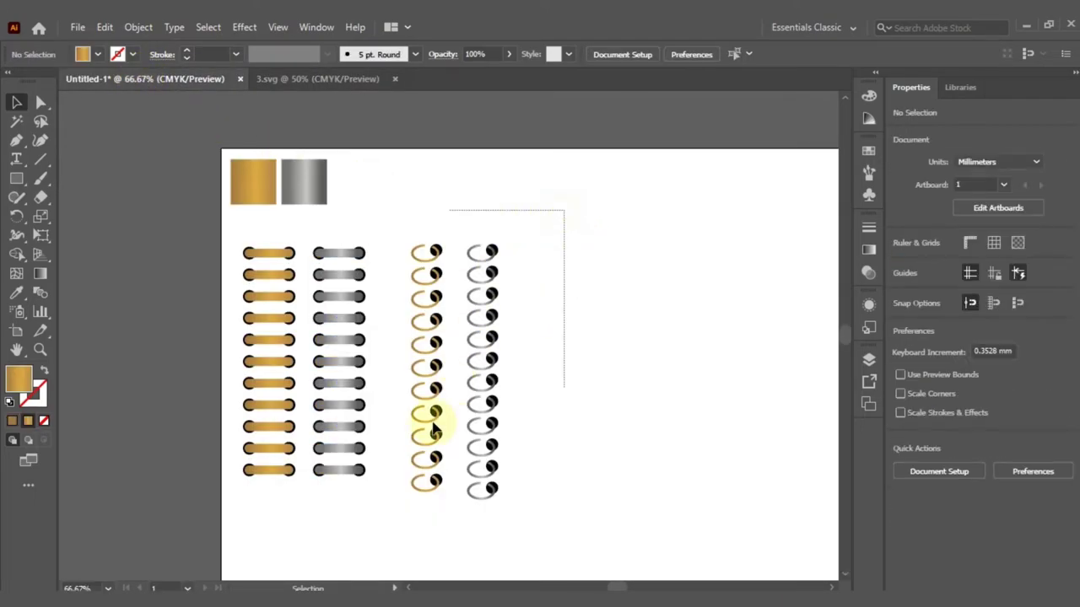
{"action": "left_click_drag", "start_coordinate": [433, 430], "coordinate": [456, 508]}
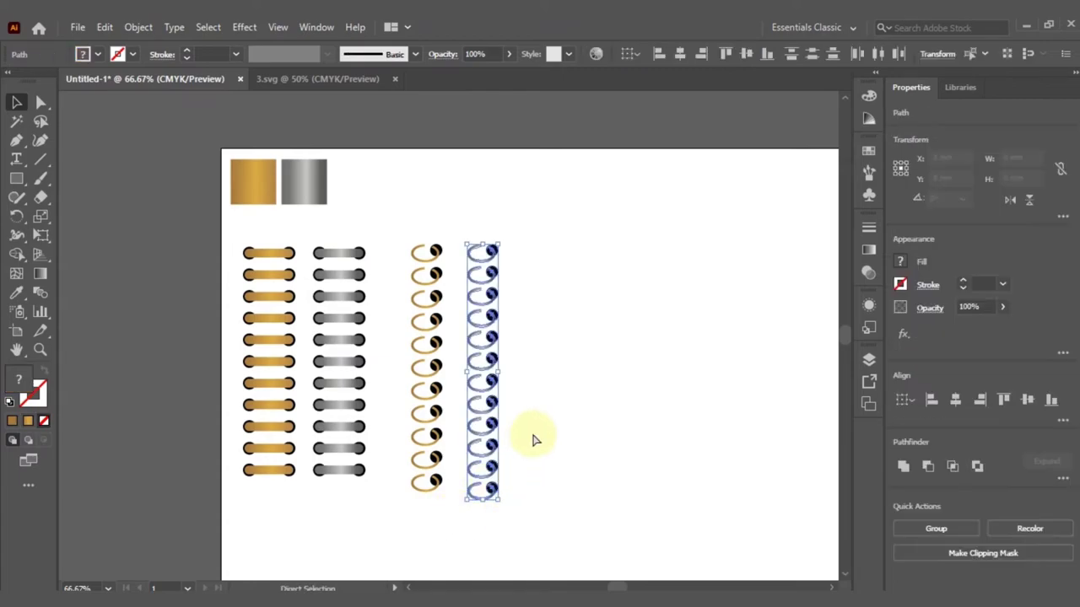
{"action": "left_click", "coordinate": [291, 78]}
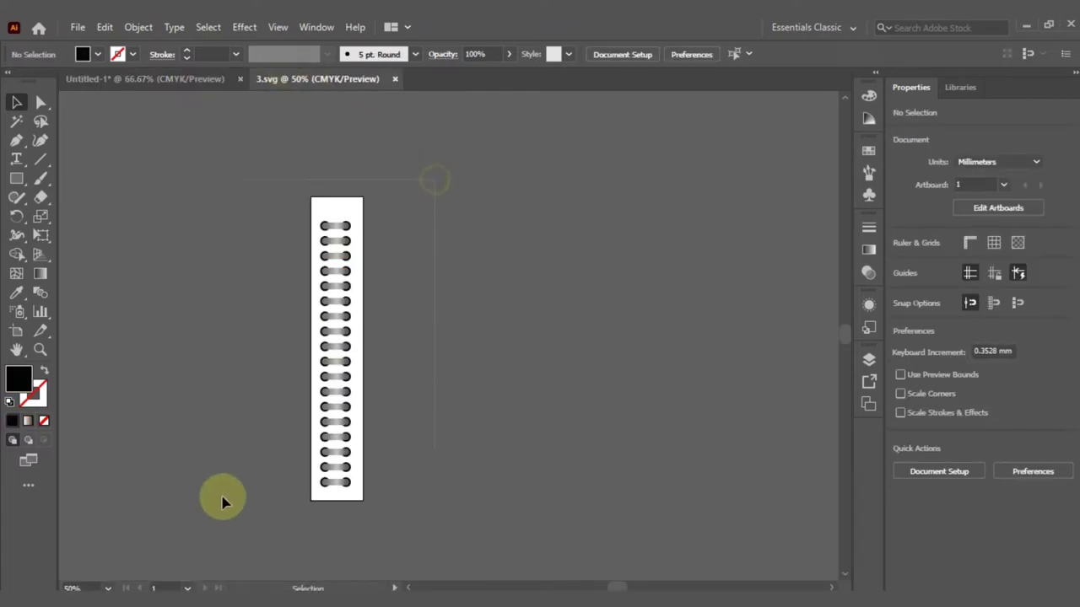
{"action": "left_click_drag", "start_coordinate": [221, 502], "coordinate": [273, 482]}
{"action": "mouse_move", "coordinate": [341, 336]}
{"action": "left_mouse_down"}
{"action": "mouse_move", "coordinate": [438, 309]}
{"action": "mouse_move", "coordinate": [334, 246]}
{"action": "left_mouse_up"}
- Scale the spiral ring column to about 20.32 × 167.52 mm and nudge it right and down
{"action": "left_click_drag", "start_coordinate": [324, 405], "coordinate": [306, 467]}
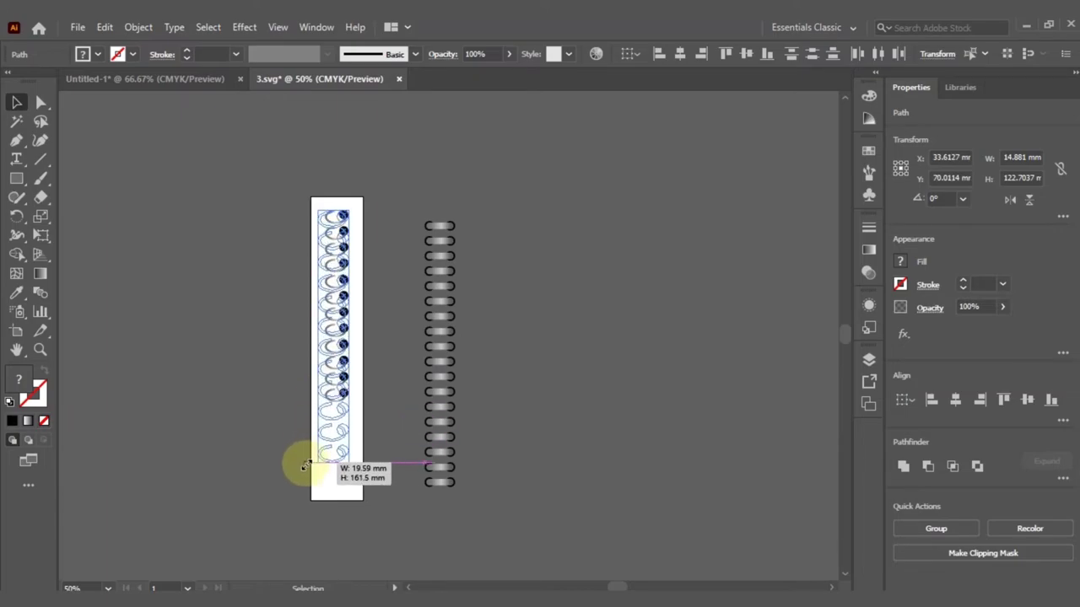
{"action": "left_click_drag", "start_coordinate": [306, 467], "coordinate": [316, 471]}
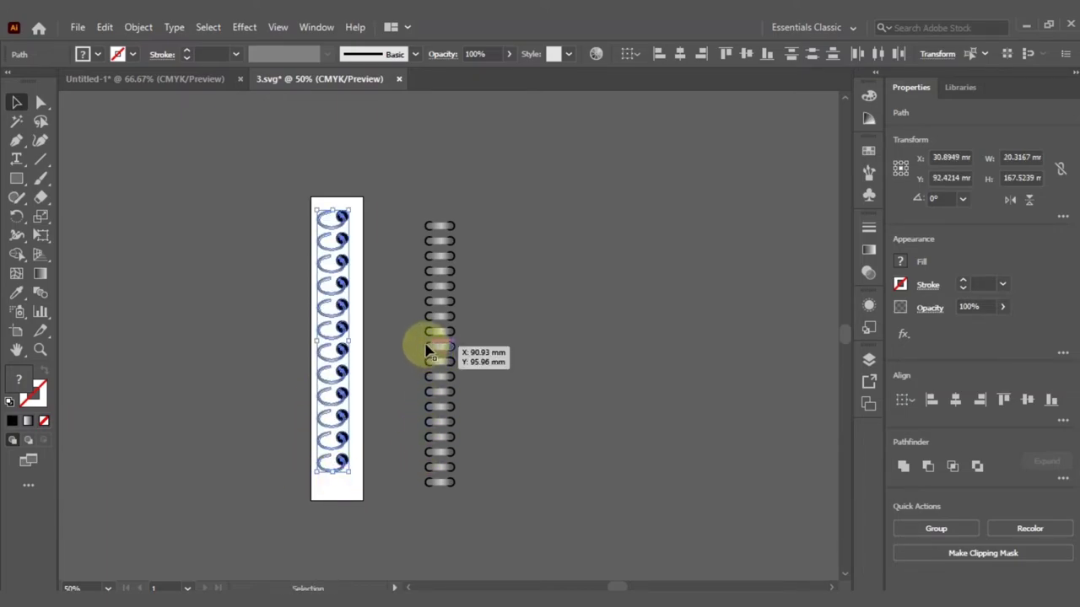
{"action": "key", "text": "Right"}
{"action": "key", "text": "Right"}
{"action": "key", "text": "Right"}
{"action": "key", "text": "Down"}
{"action": "key", "text": "Down"}
{"action": "key", "text": "Down"}
{"action": "key", "text": "Down"}
{"action": "key", "text": "Down"}
{"action": "key", "text": "Down"}
{"action": "key", "text": "Down"}
{"action": "key", "text": "Down"}
{"action": "key", "text": "Down"}
{"action": "key", "text": "Down"}
{"action": "key", "text": "Down"}
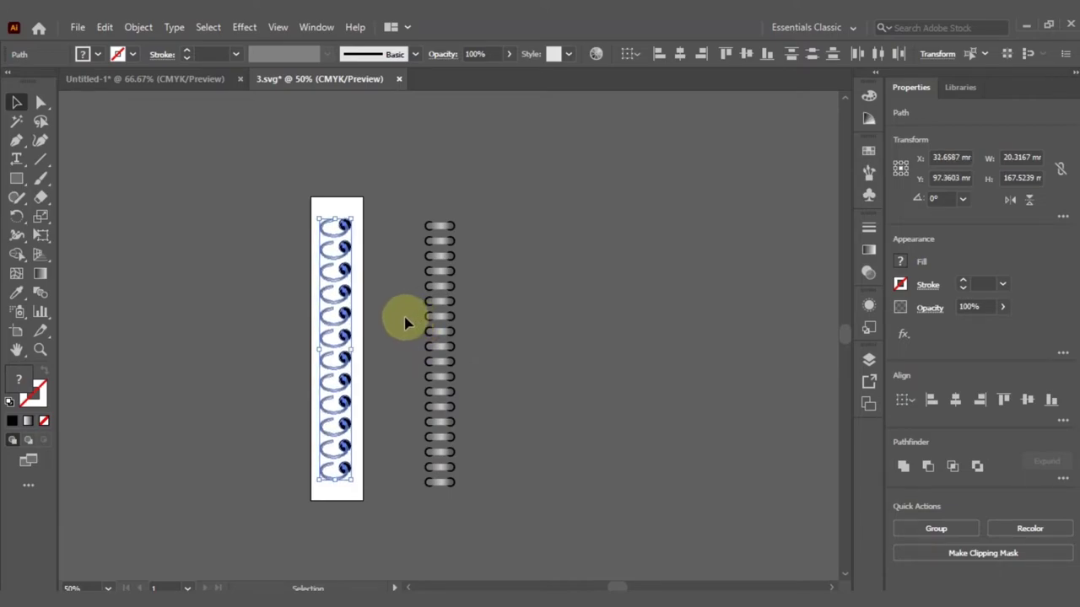
{"action": "left_click", "coordinate": [77, 28]}
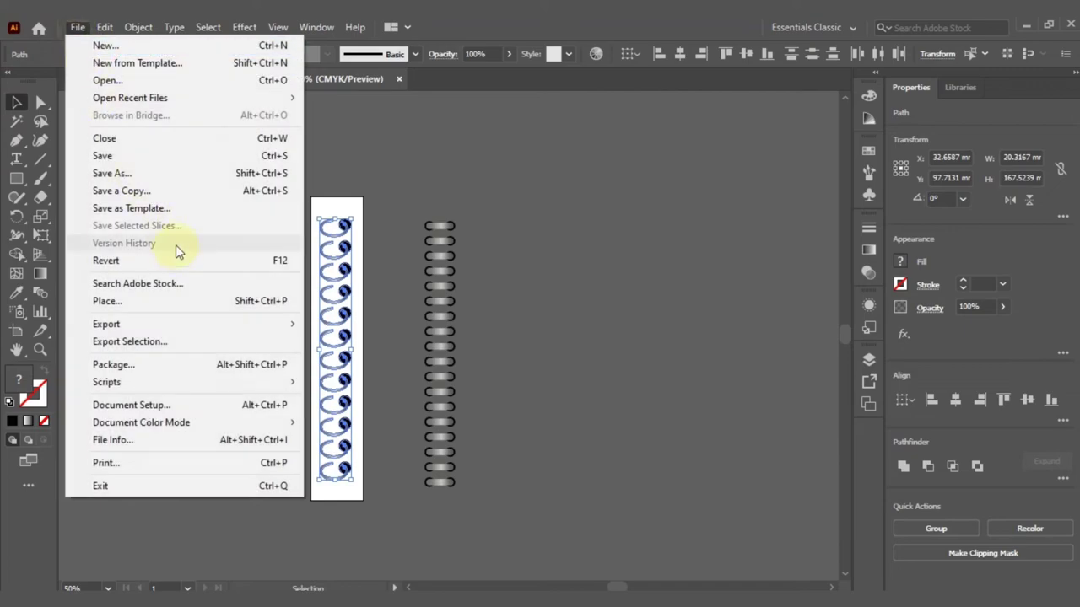
- Save the drawing as 4.svg with the default SVG Options, then drag the blue coil beside the grey rings
{"action": "left_click", "coordinate": [165, 173]}
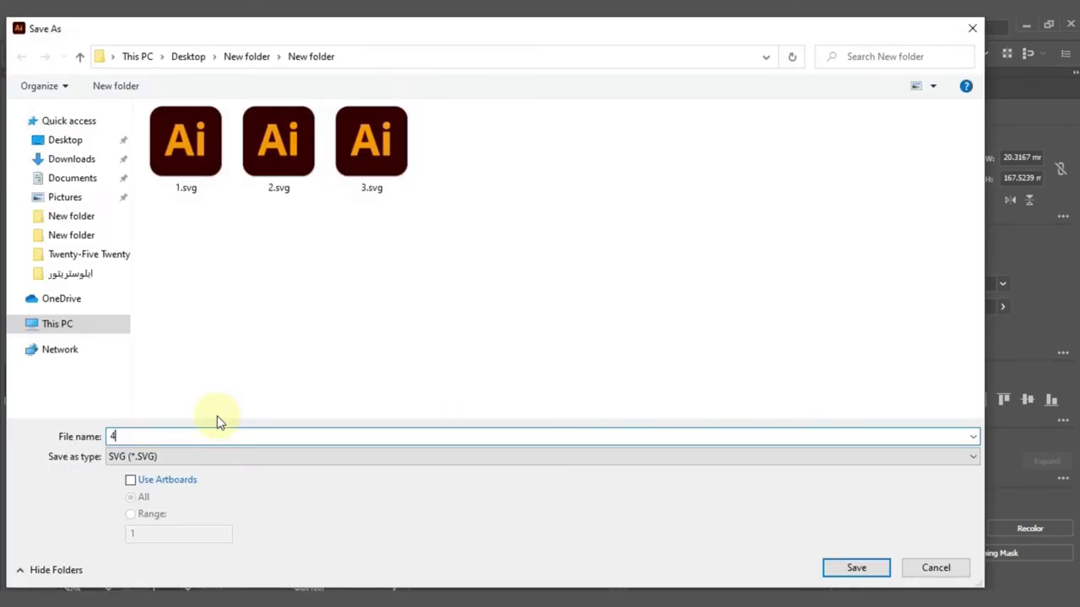
{"action": "key", "text": "Return"}
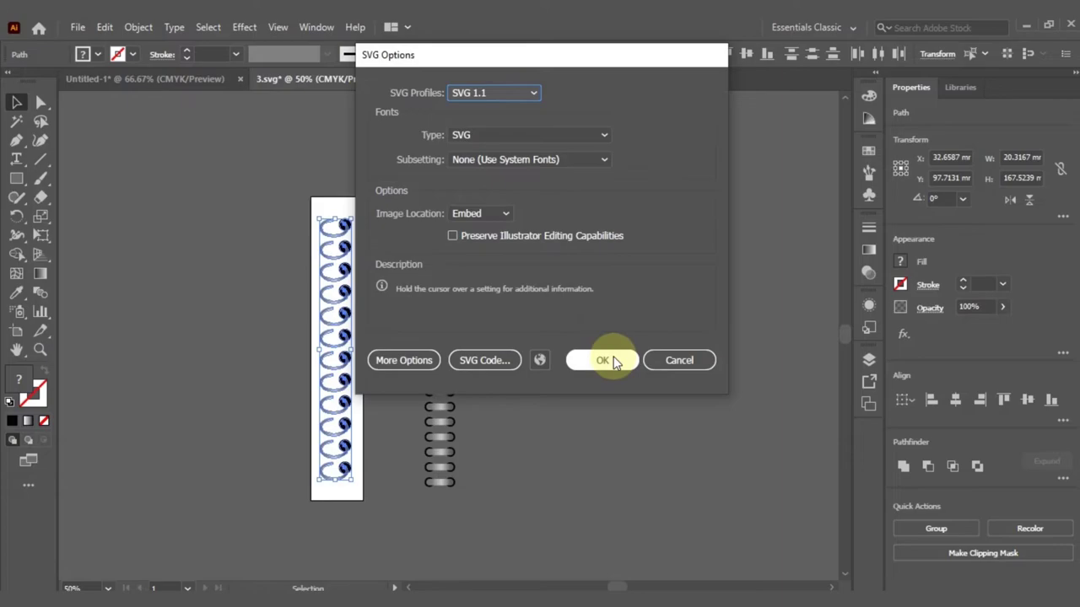
{"action": "left_click", "coordinate": [615, 360]}
{"action": "mouse_move", "coordinate": [347, 225]}
{"action": "left_mouse_down"}
{"action": "mouse_move", "coordinate": [512, 239]}
{"action": "mouse_move", "coordinate": [535, 210]}
{"action": "left_mouse_up"}
{"action": "left_click", "coordinate": [379, 176]}
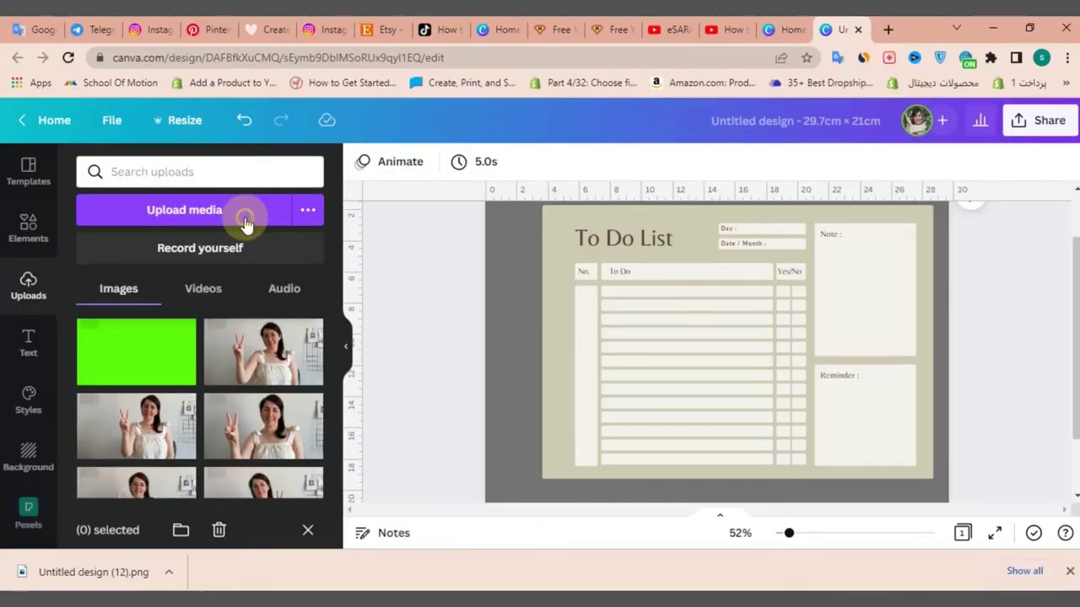
- Upload 3.svg, 4.svg and 5.svg from the desktop New folder into Canva's uploads
{"action": "left_click", "coordinate": [245, 217]}
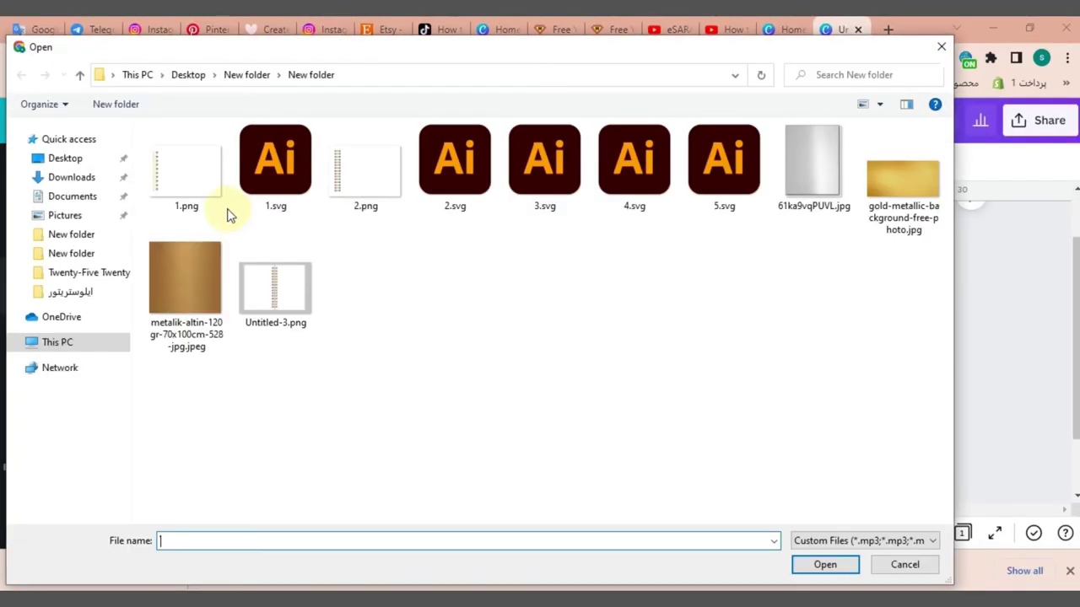
{"action": "left_click", "coordinate": [544, 170]}
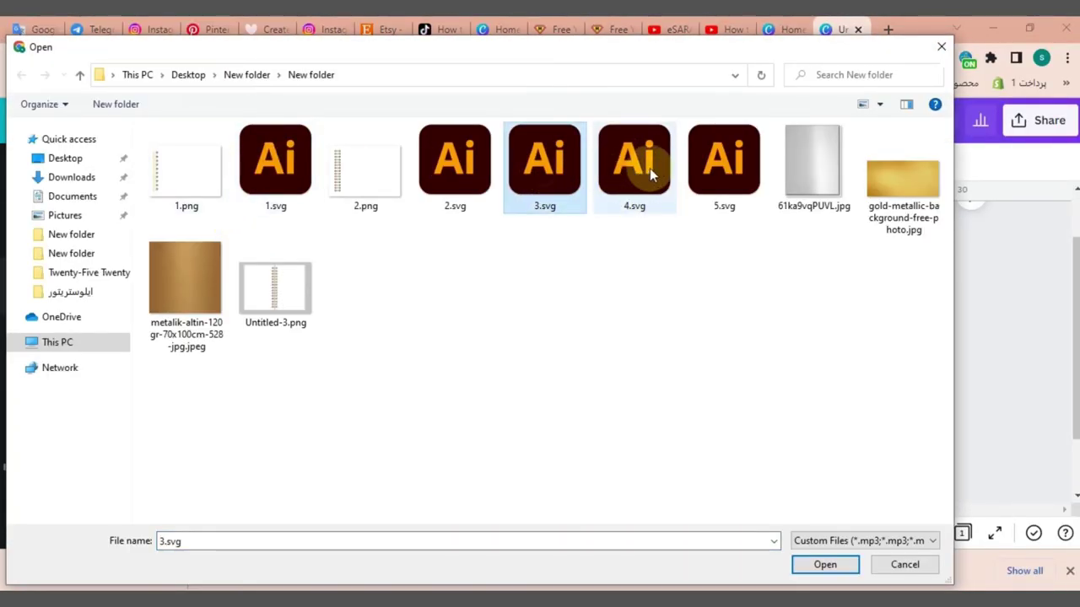
{"action": "left_click", "coordinate": [656, 173], "text": "ctrl"}
{"action": "left_click", "coordinate": [724, 165], "text": "ctrl"}
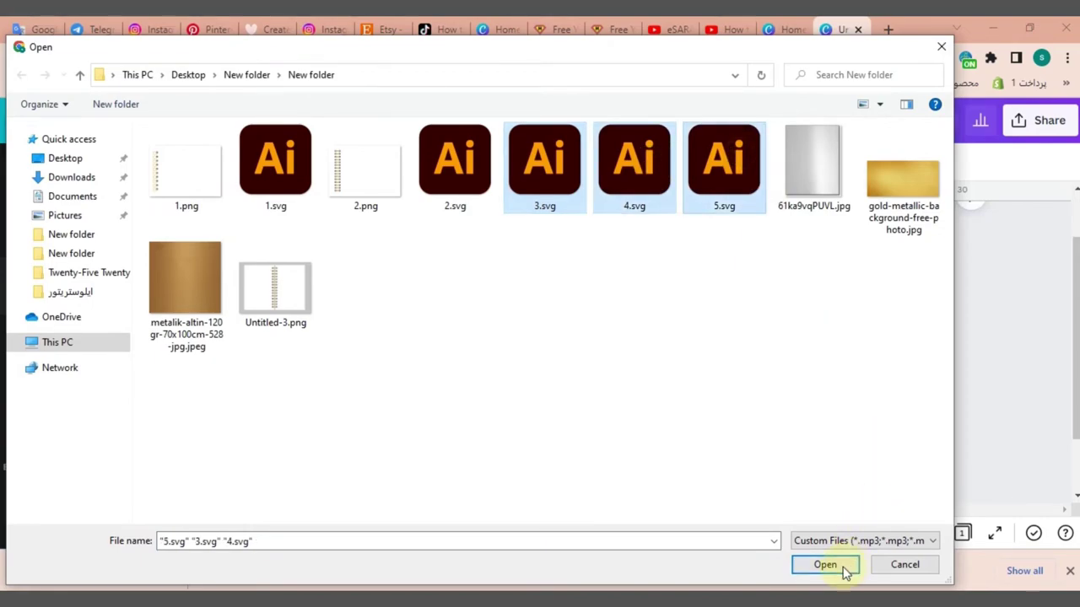
{"action": "left_click", "coordinate": [835, 566]}
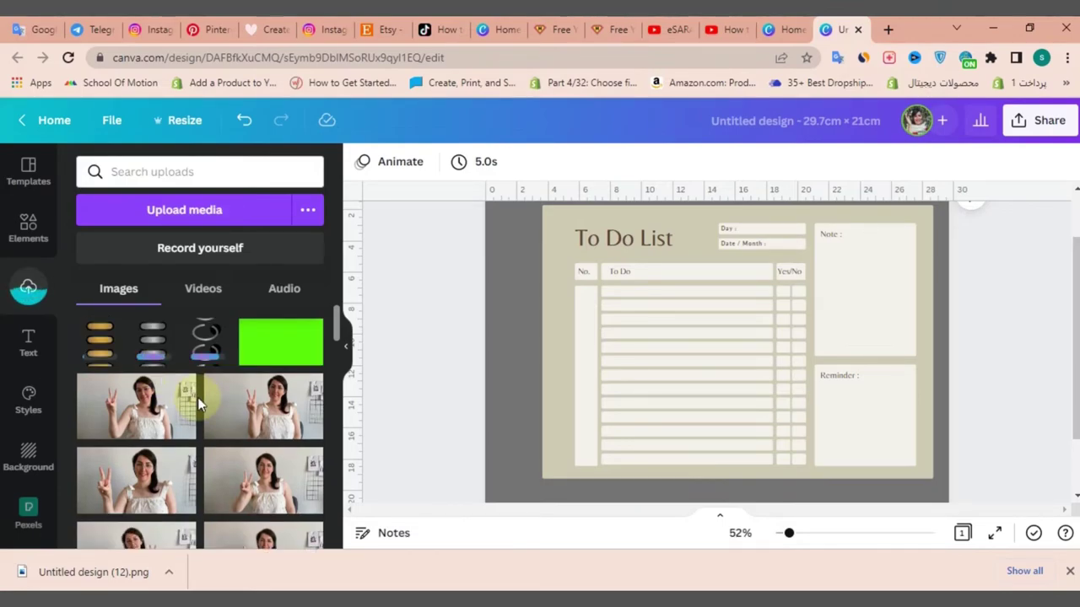
{"action": "mouse_move", "coordinate": [206, 342]}
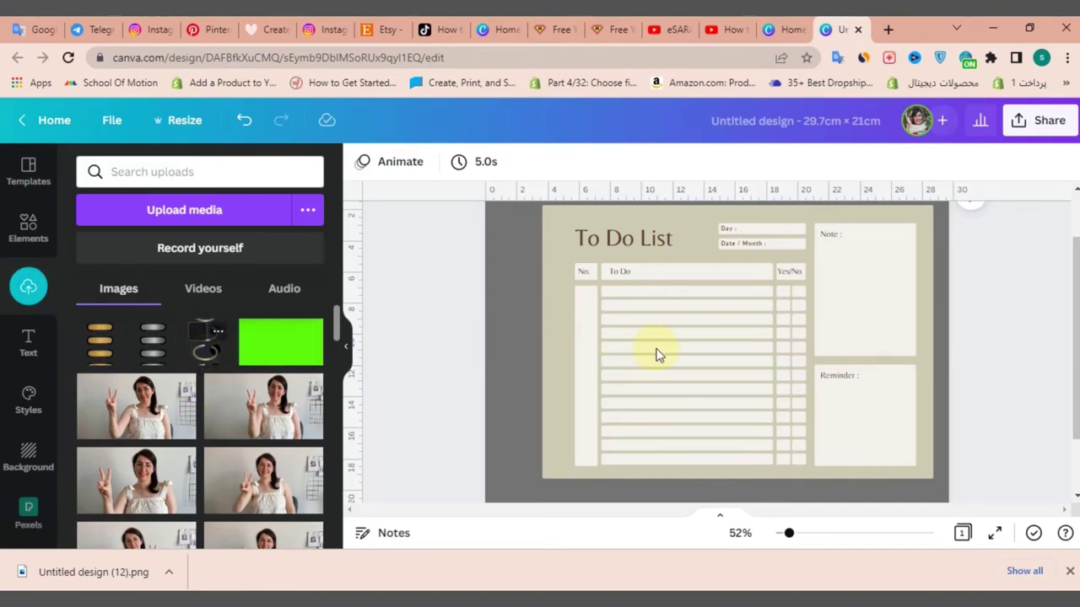
- Drag the spiral ring image onto the To Do List page, enlarge it to page height, and align it left
{"action": "mouse_move", "coordinate": [656, 354]}
{"action": "left_mouse_down"}
{"action": "mouse_move", "coordinate": [724, 336]}
{"action": "mouse_move", "coordinate": [548, 269]}
{"action": "left_mouse_up"}
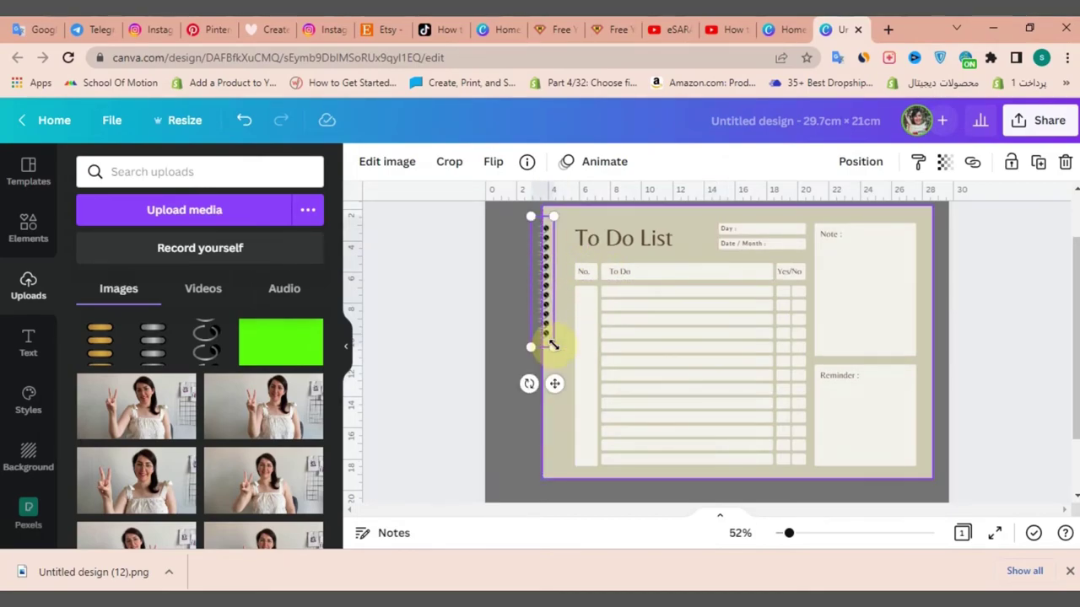
{"action": "left_click_drag", "start_coordinate": [569, 363], "coordinate": [642, 462]}
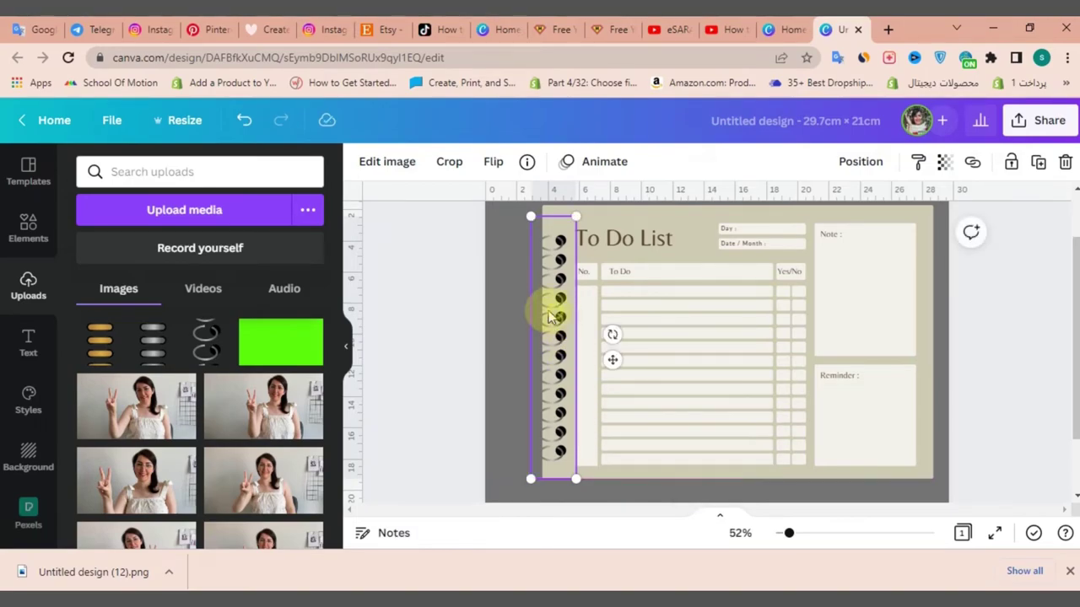
{"action": "left_click_drag", "start_coordinate": [540, 302], "coordinate": [494, 315]}
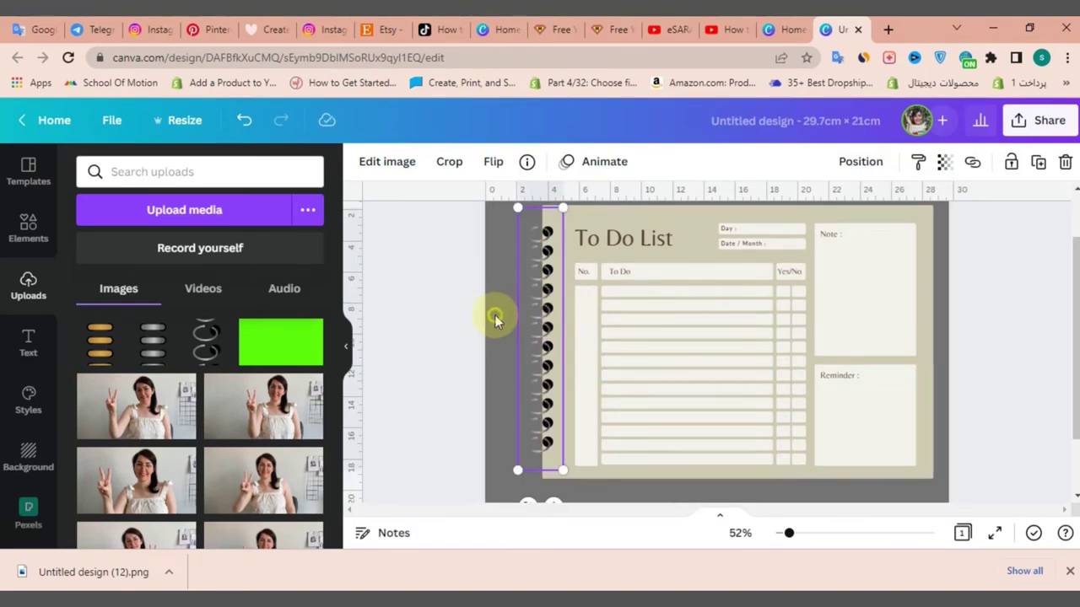
{"action": "left_click", "coordinate": [433, 216]}
{"action": "left_click", "coordinate": [361, 161]}
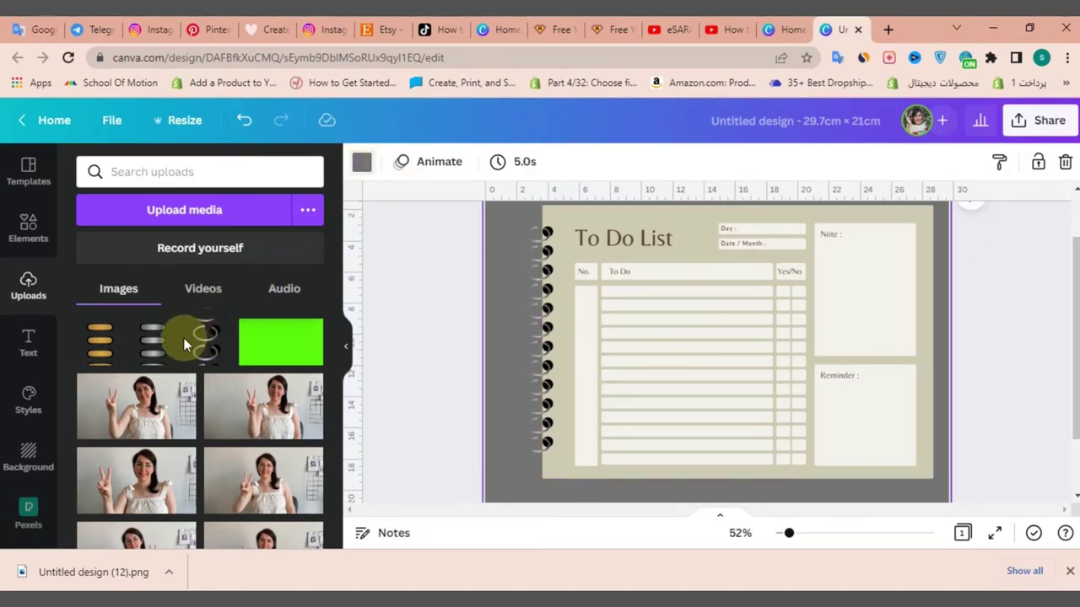
- Try white and light yellow page backgrounds, then settle on light grey
{"action": "scroll", "coordinate": [246, 388], "scroll_direction": "down", "scroll_amount": 2}
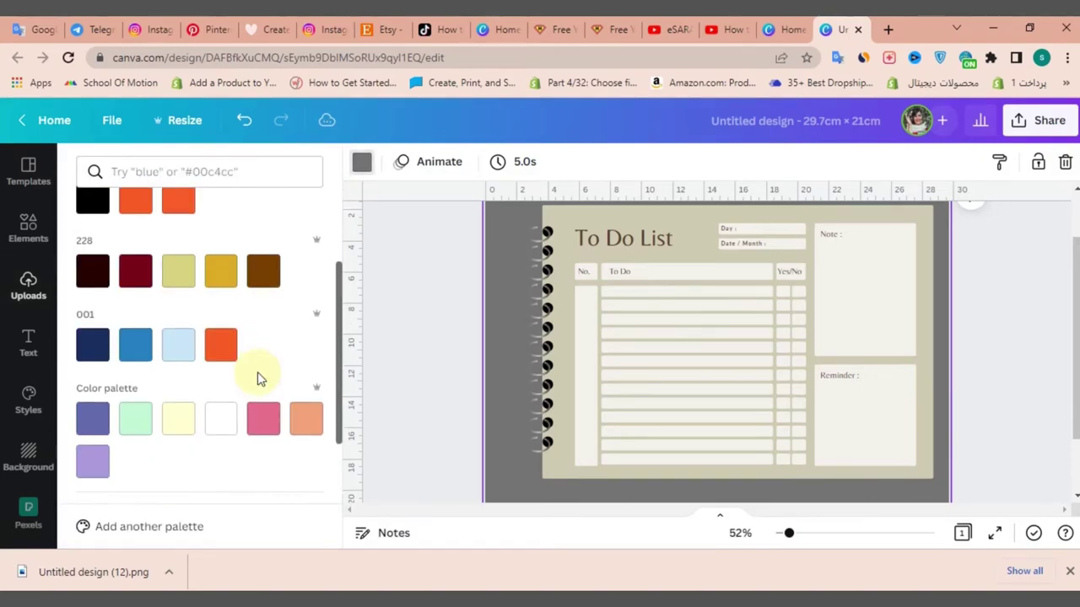
{"action": "scroll", "coordinate": [257, 372], "scroll_direction": "down", "scroll_amount": 2}
{"action": "left_click", "coordinate": [261, 395]}
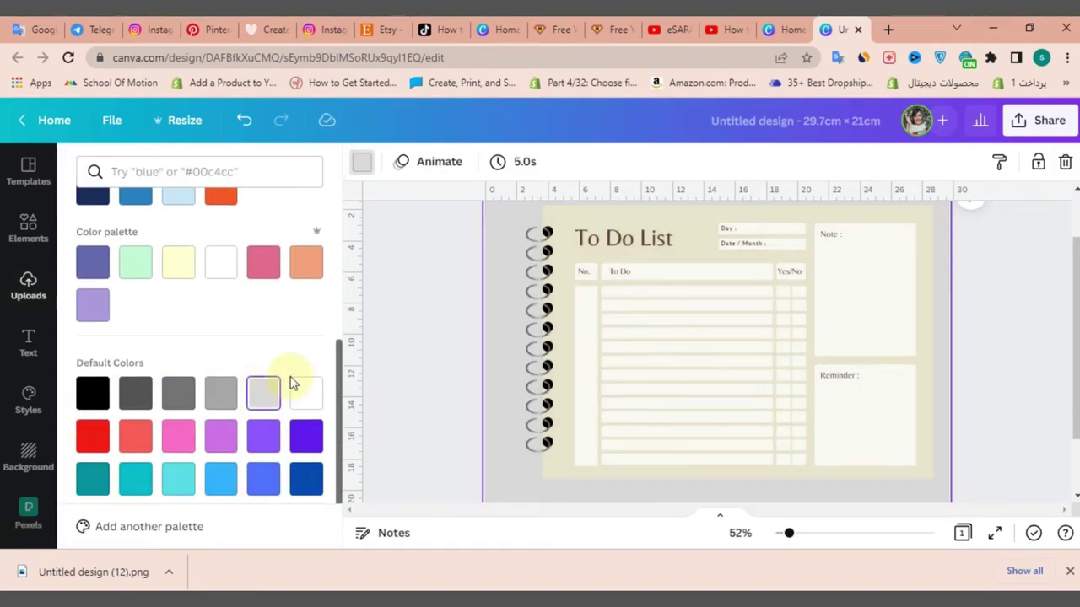
{"action": "left_click", "coordinate": [307, 400]}
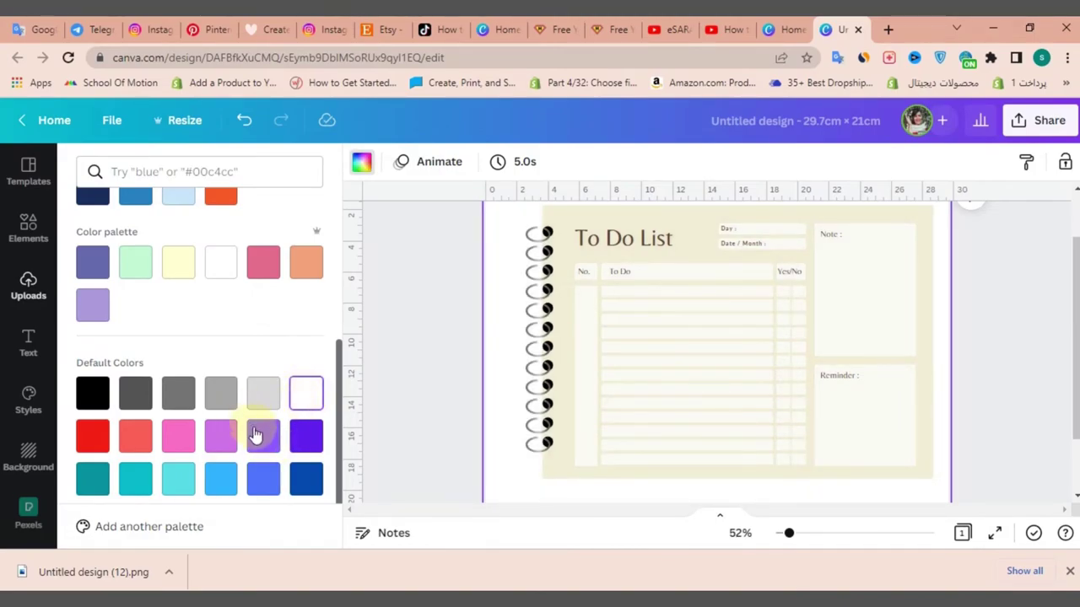
{"action": "left_click", "coordinate": [181, 268]}
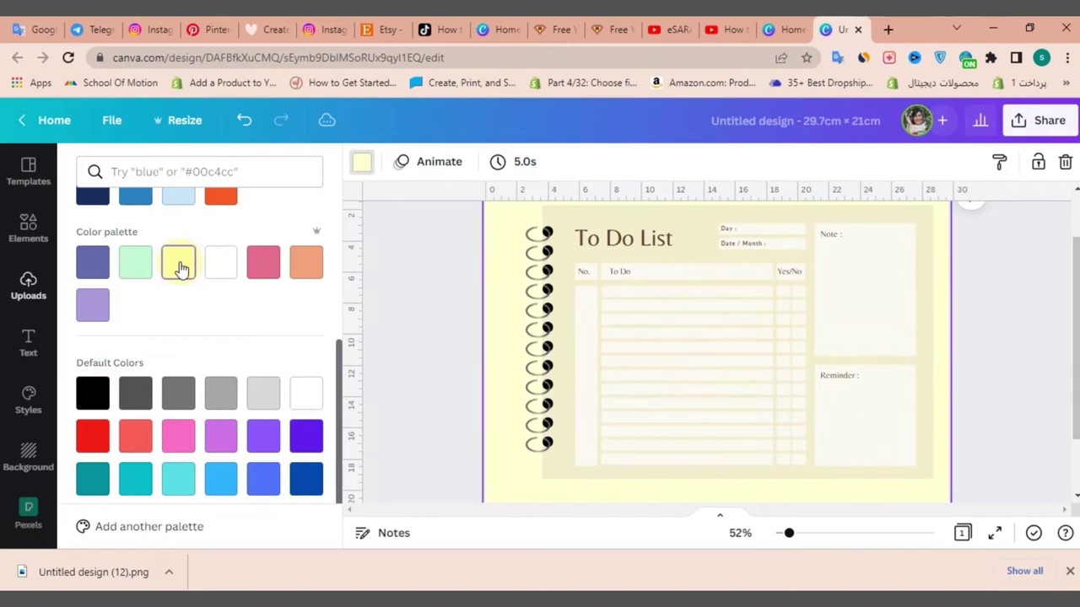
{"action": "left_click", "coordinate": [263, 395]}
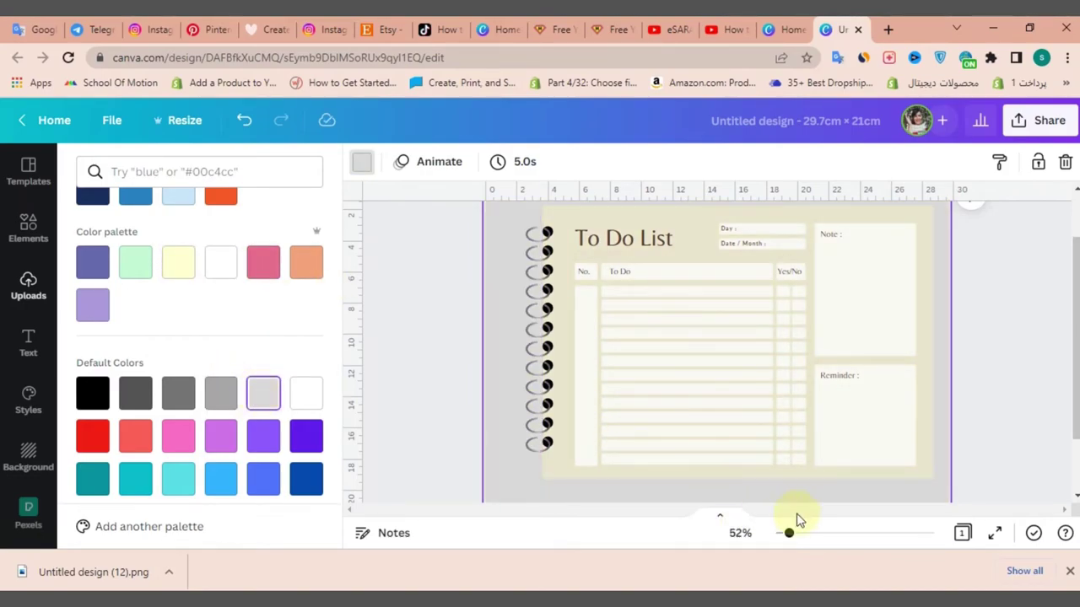
{"action": "left_click_drag", "start_coordinate": [793, 533], "coordinate": [804, 533]}
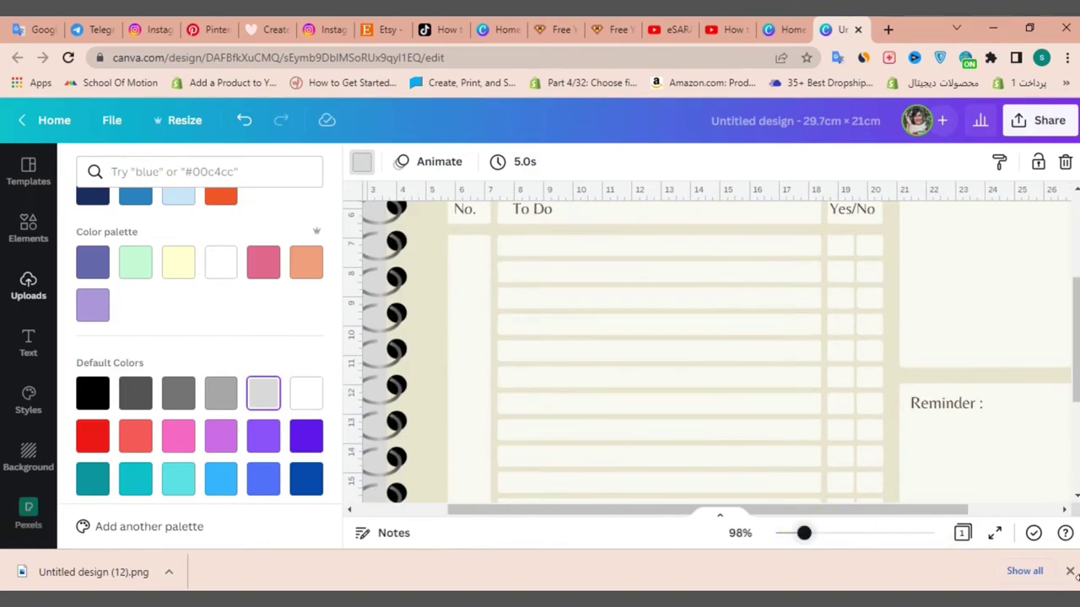
- Hide the side panel and shift the spiral ring group slightly to the right
{"action": "left_click", "coordinate": [1069, 573]}
{"action": "left_click_drag", "start_coordinate": [480, 556], "coordinate": [388, 555]}
{"action": "left_click", "coordinate": [422, 320]}
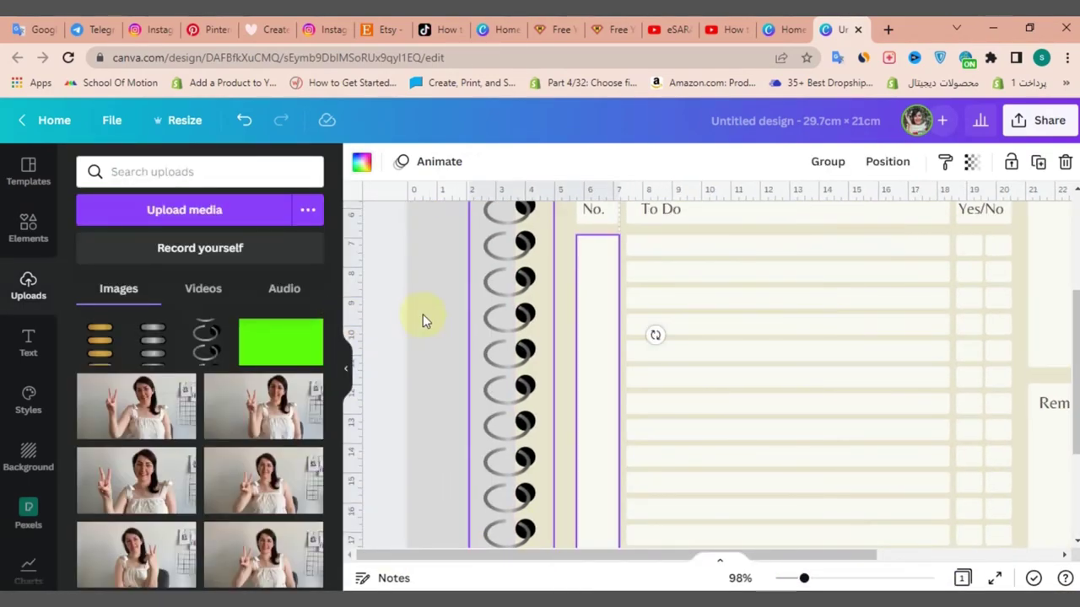
{"action": "left_click", "coordinate": [348, 375]}
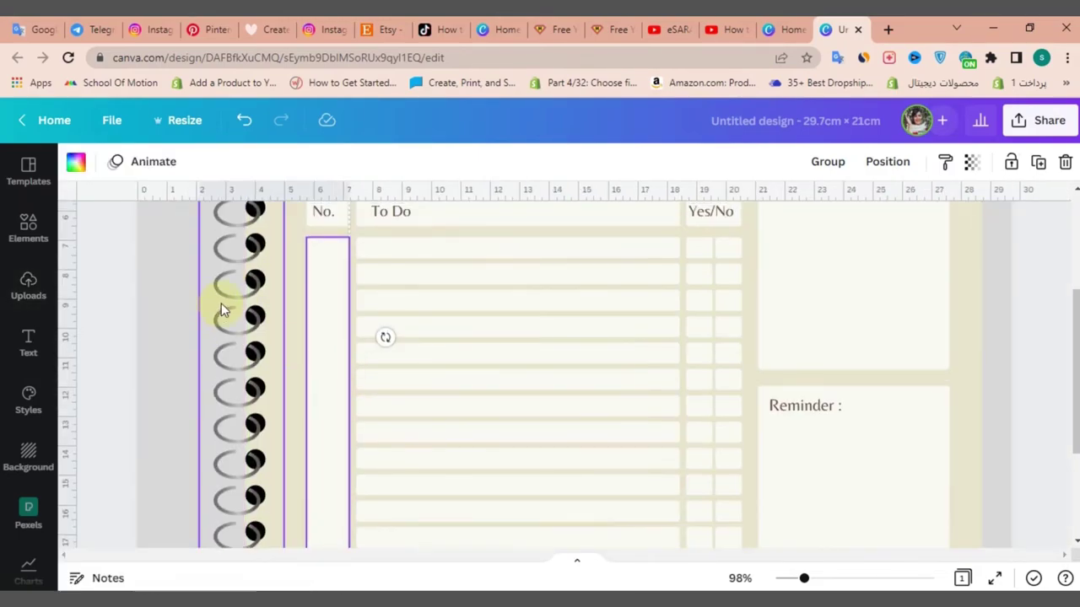
{"action": "scroll", "coordinate": [221, 302], "scroll_direction": "up", "scroll_amount": 2}
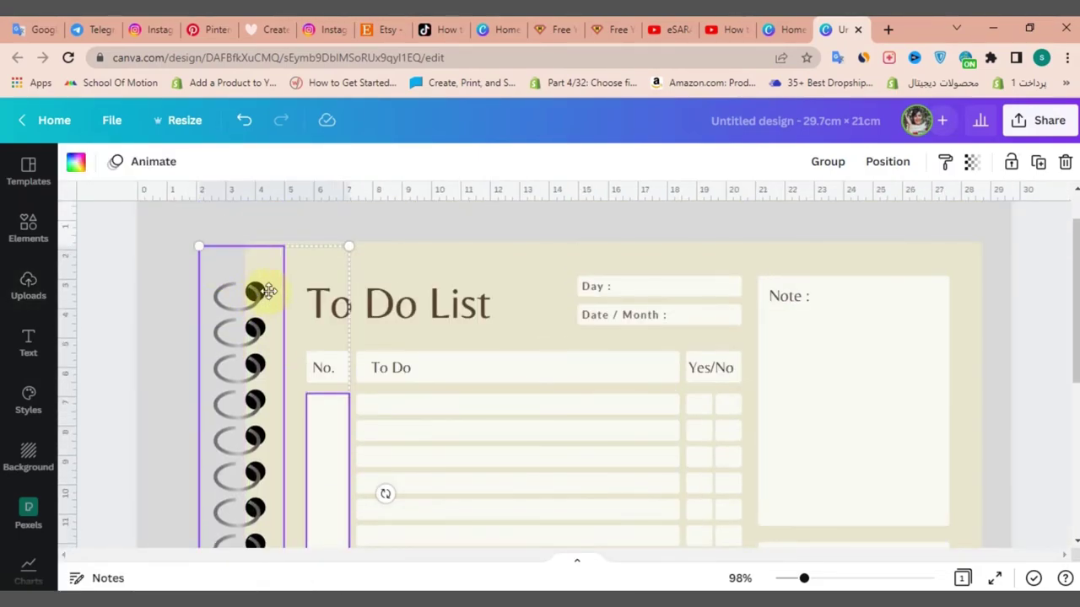
{"action": "left_click_drag", "start_coordinate": [268, 291], "coordinate": [263, 292]}
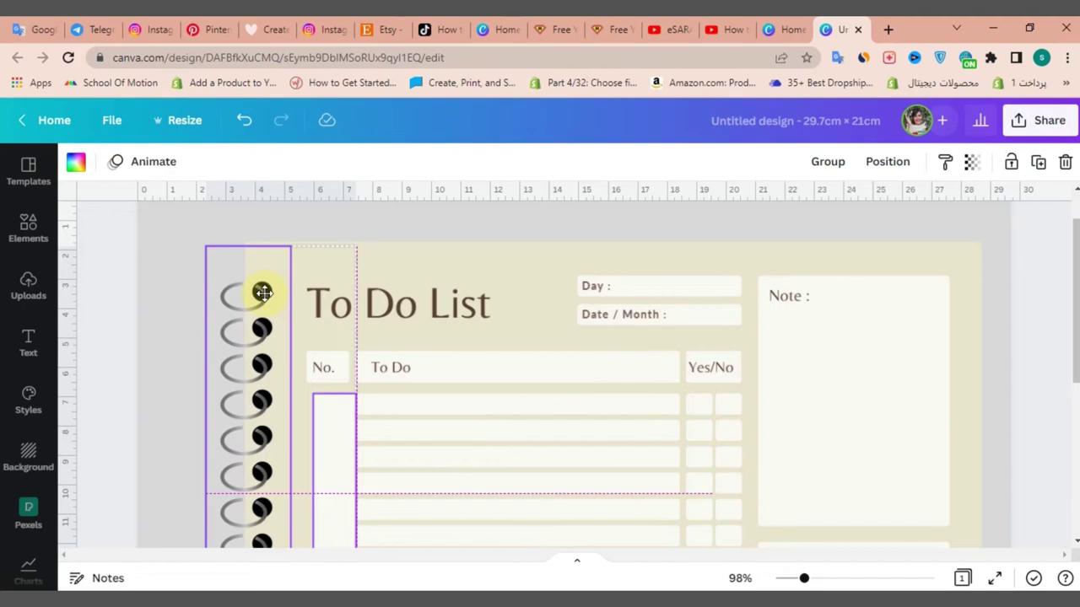
- Zoom in closely, nudge the ring image slightly right, then zoom back out to 39%
{"action": "left_click", "coordinate": [862, 579]}
{"action": "left_click_drag", "start_coordinate": [646, 559], "coordinate": [353, 555]}
{"action": "scroll", "coordinate": [406, 361], "scroll_direction": "up", "scroll_amount": 3}
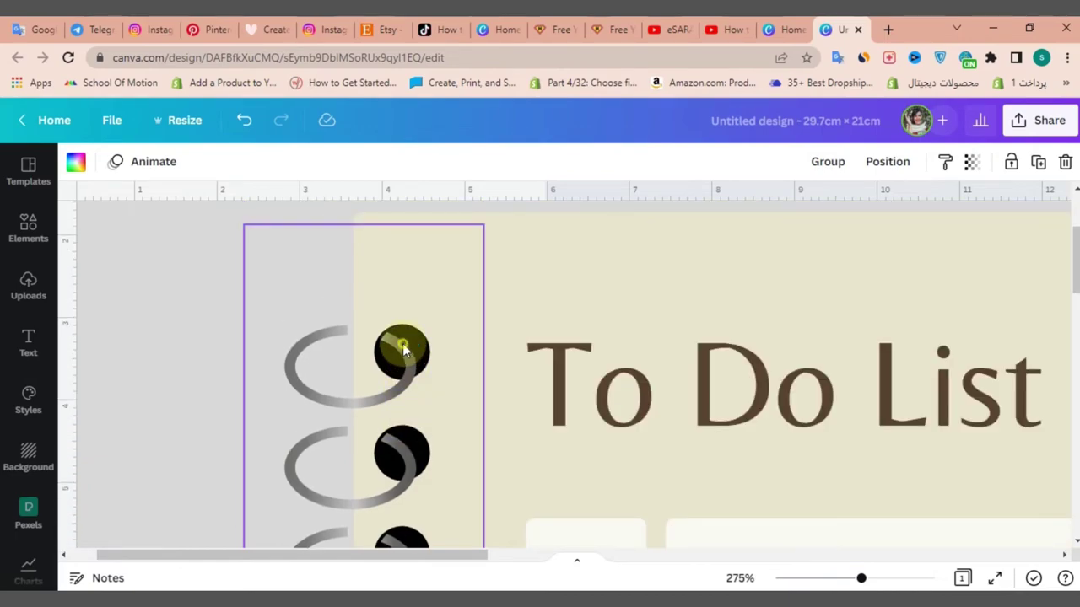
{"action": "left_click", "coordinate": [405, 343]}
{"action": "mouse_move", "coordinate": [404, 343]}
{"action": "left_mouse_down"}
{"action": "mouse_move", "coordinate": [417, 344]}
{"action": "mouse_move", "coordinate": [409, 350]}
{"action": "left_mouse_up"}
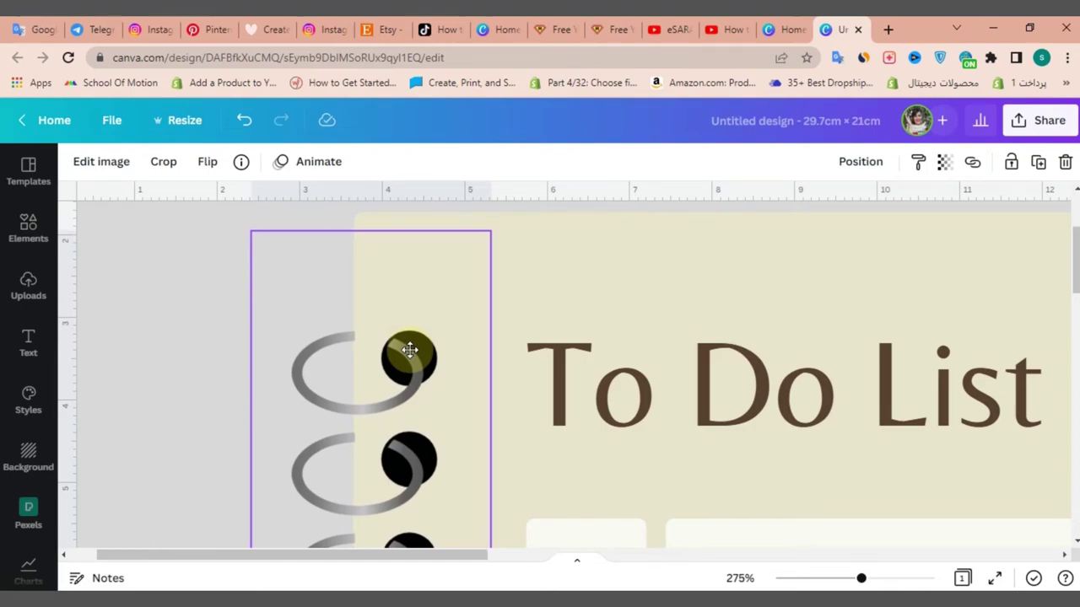
{"action": "scroll", "coordinate": [422, 356], "scroll_direction": "down", "scroll_amount": 1}
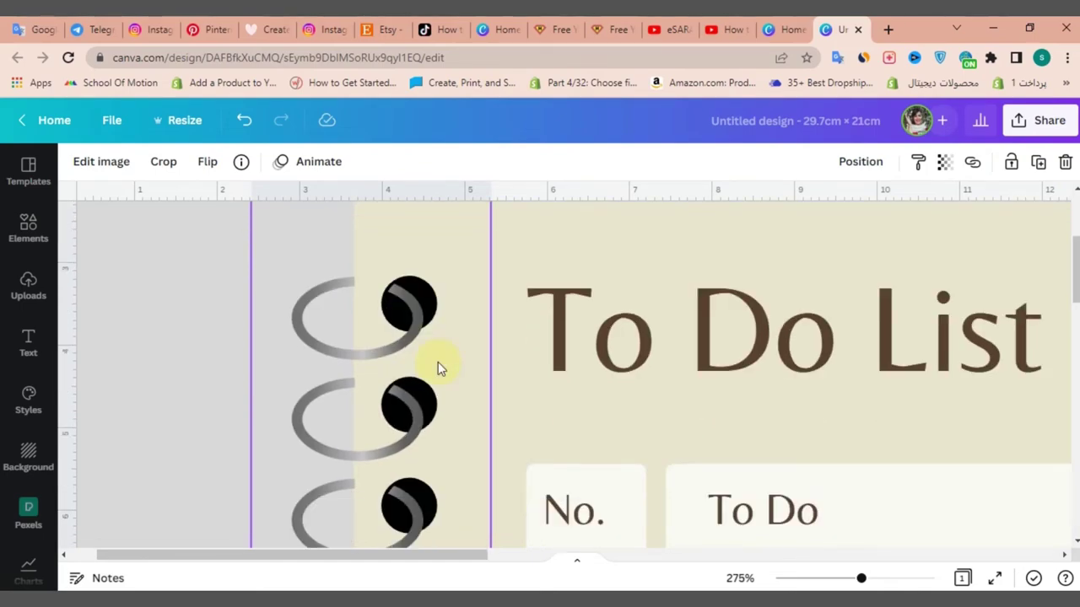
{"action": "scroll", "coordinate": [464, 363], "scroll_direction": "down", "scroll_amount": 5}
{"action": "scroll", "coordinate": [511, 358], "scroll_direction": "down", "scroll_amount": 6}
{"action": "scroll", "coordinate": [533, 352], "scroll_direction": "down", "scroll_amount": 2}
{"action": "scroll", "coordinate": [822, 534], "scroll_direction": "up", "scroll_amount": 1}
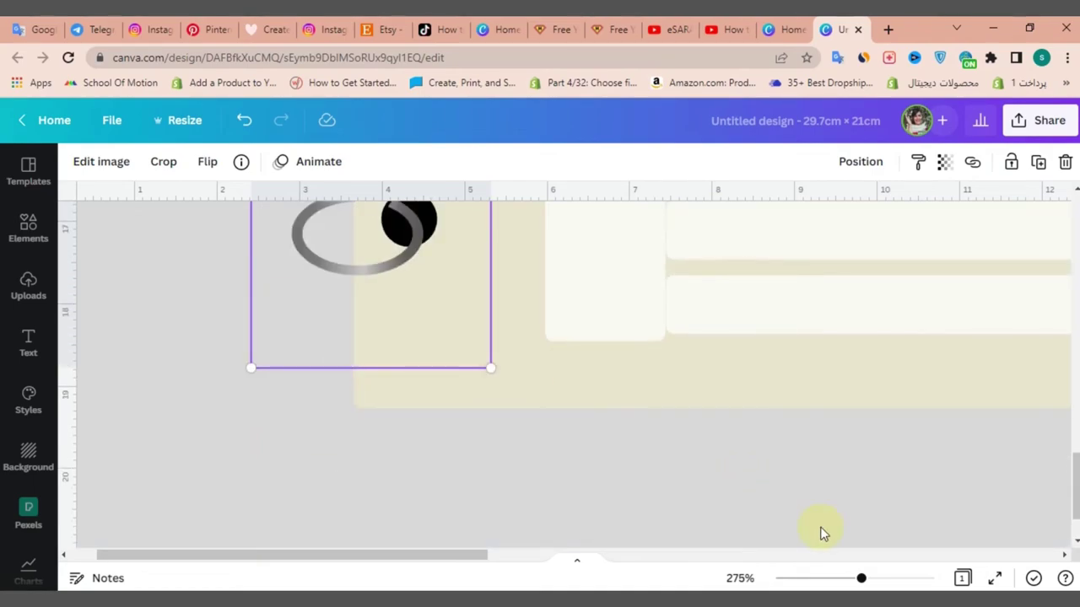
{"action": "left_click_drag", "start_coordinate": [809, 582], "coordinate": [782, 578]}
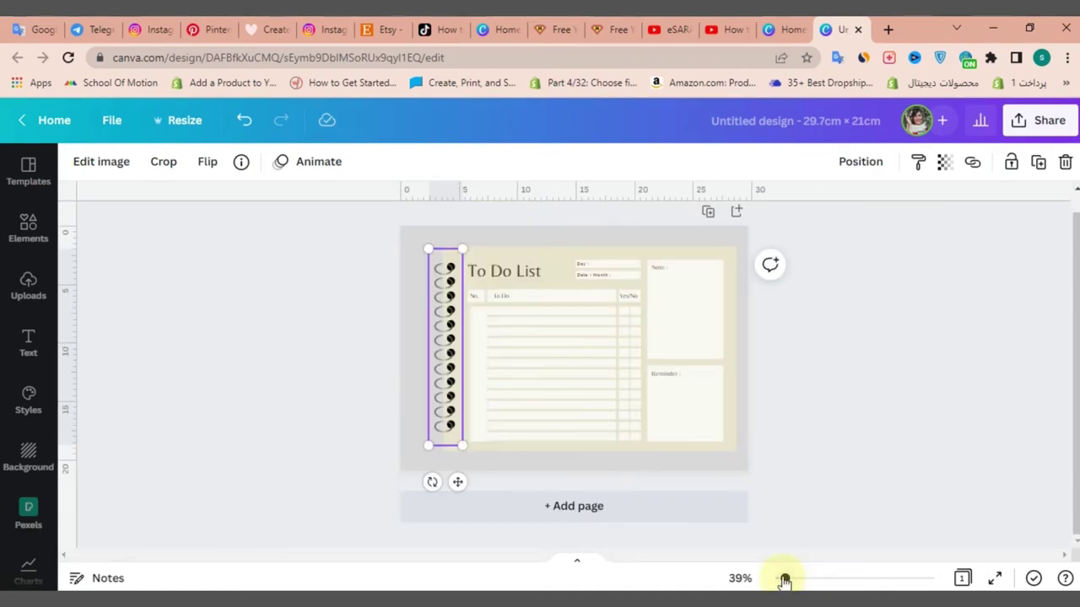
{"action": "left_click", "coordinate": [867, 338]}
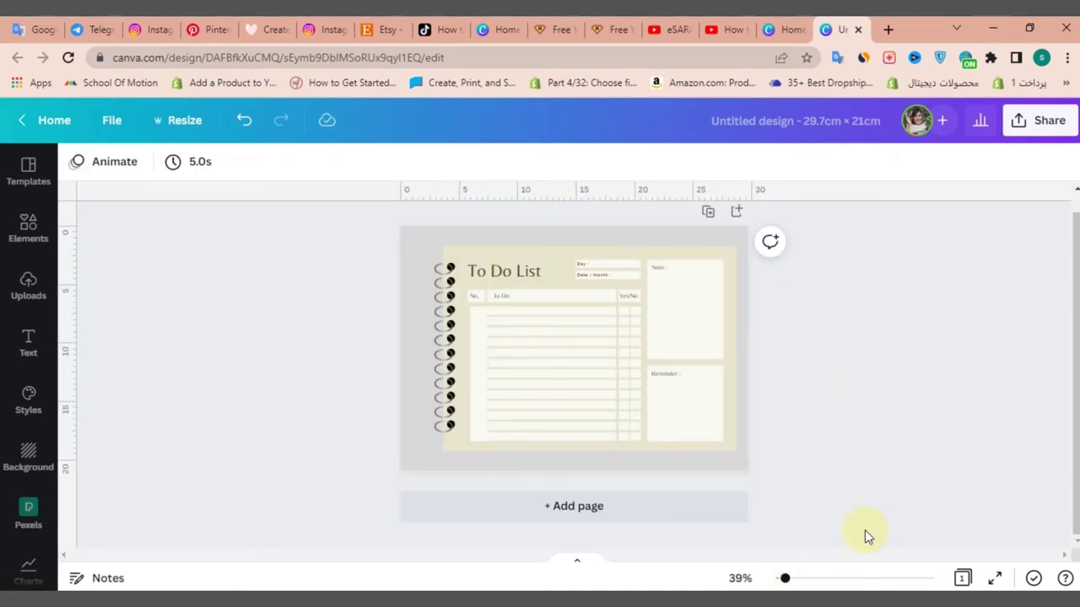
- Download the page as a PNG, Untitled design (13).png, and preview it full screen
{"action": "left_click_drag", "start_coordinate": [786, 580], "coordinate": [796, 579]}
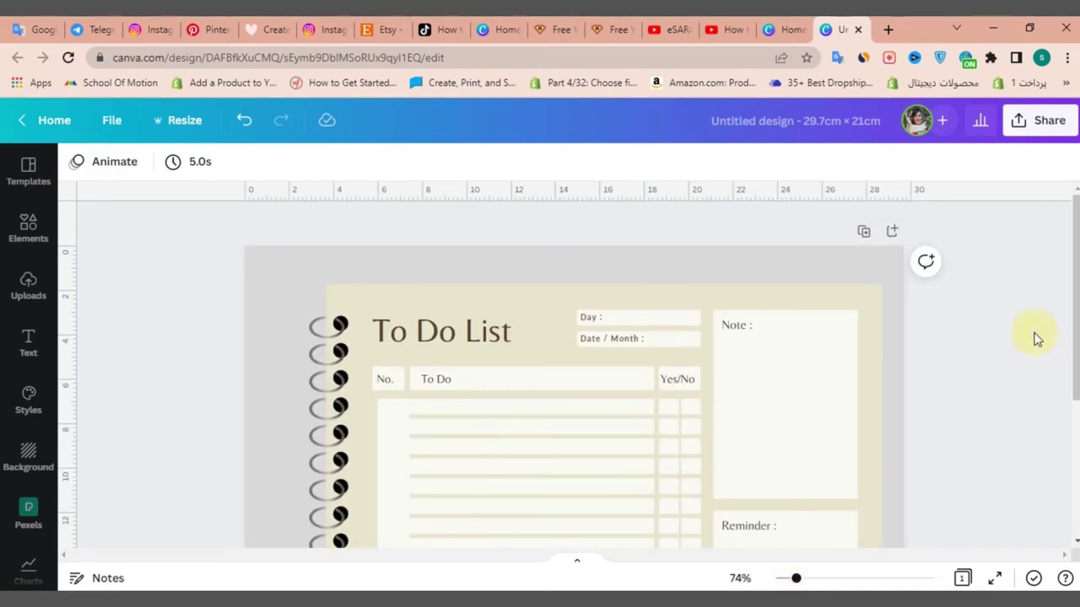
{"action": "left_click", "coordinate": [1051, 120]}
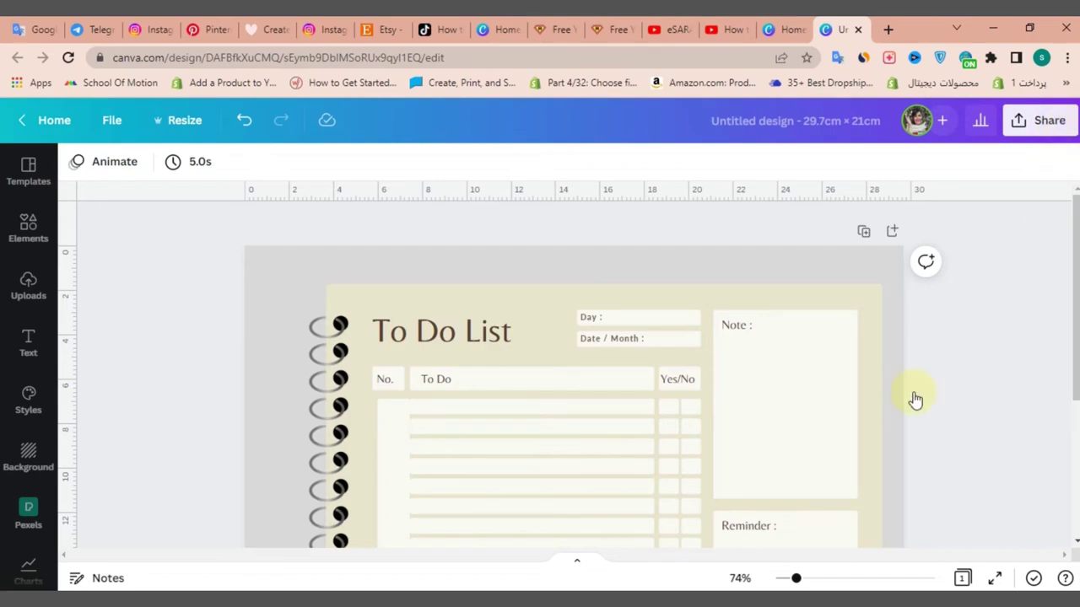
{"action": "left_click", "coordinate": [844, 506]}
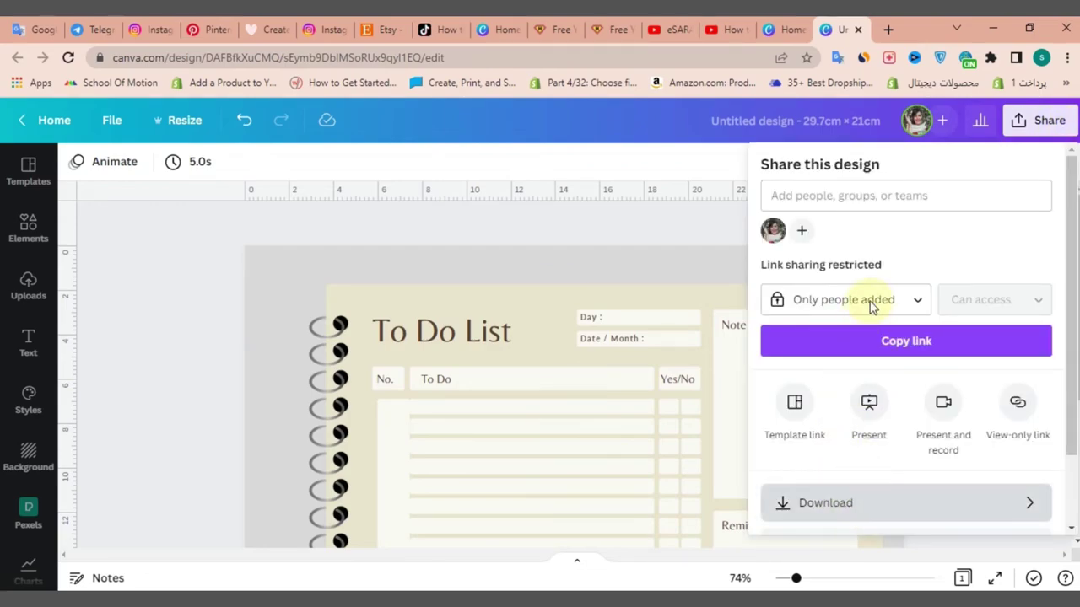
{"action": "left_click", "coordinate": [914, 456]}
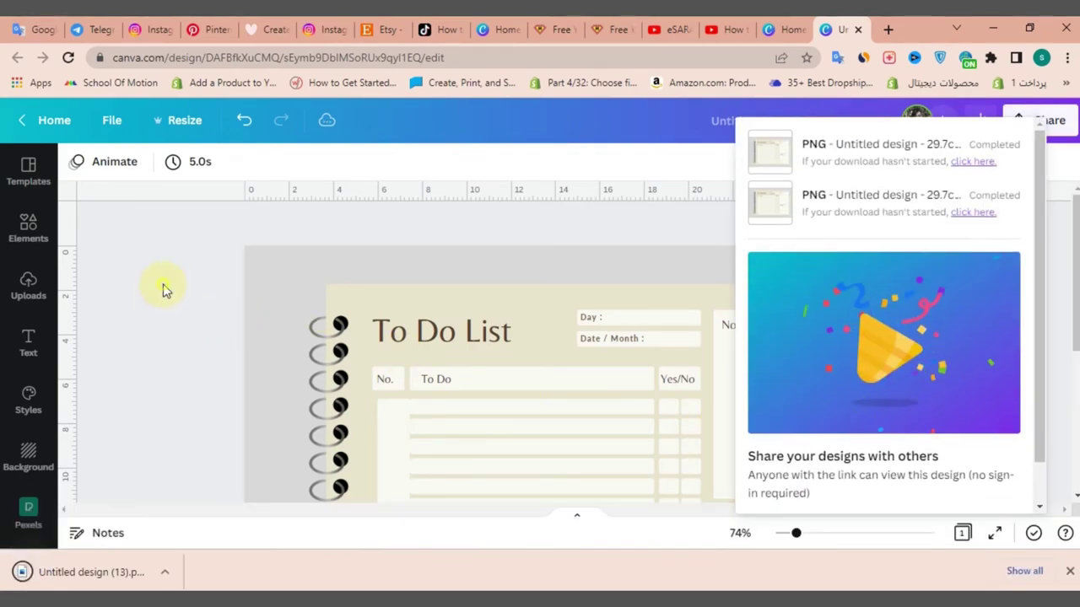
{"action": "left_click", "coordinate": [348, 346]}
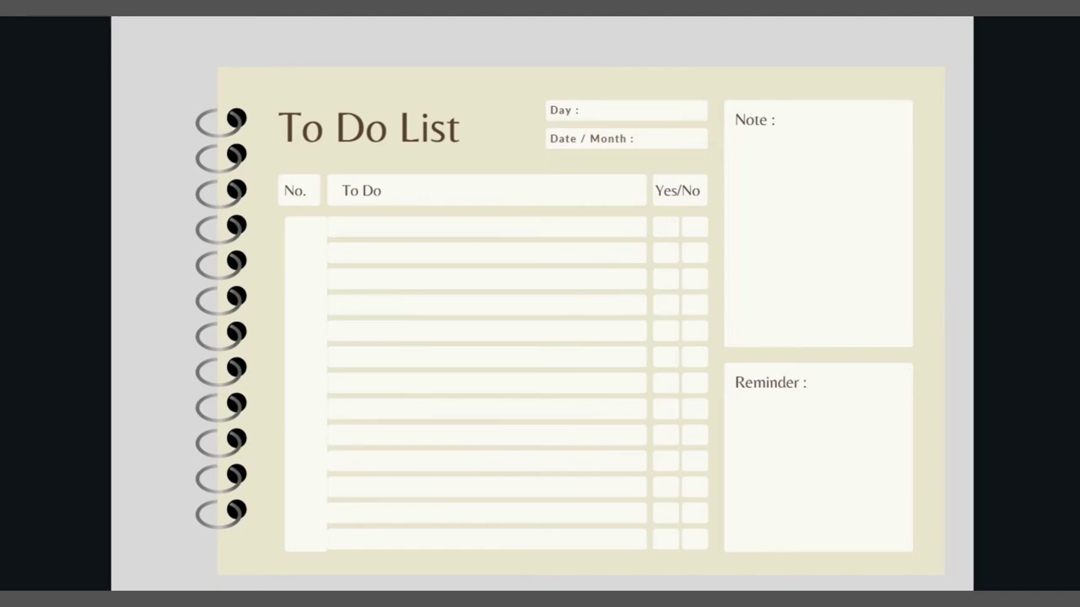
{"action": "key", "text": "Escape"}
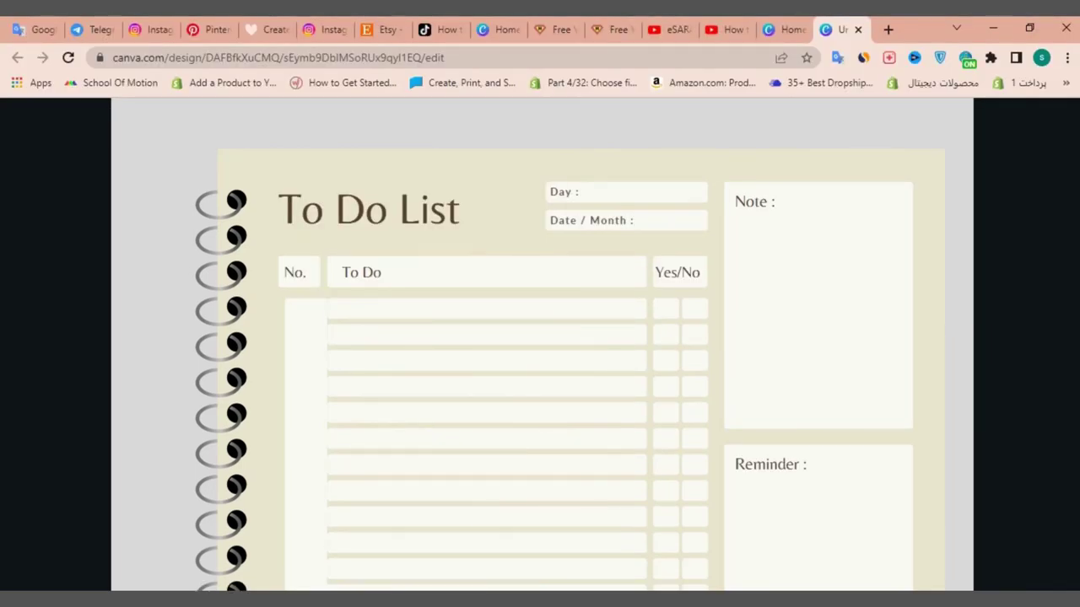
- Delete the dark spiral rings image from the page
{"action": "key", "text": "Escape"}
{"action": "key", "text": "Delete"}
{"action": "left_click", "coordinate": [604, 287]}
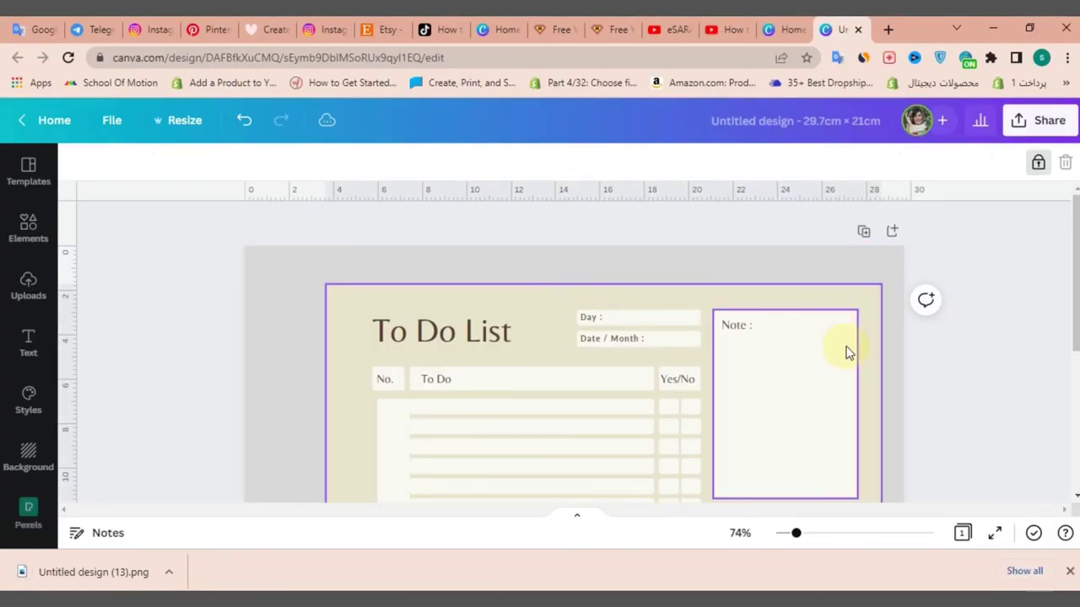
- Select the Note and Reminder boxes and push the planner copy mostly off the left edge
{"action": "scroll", "coordinate": [838, 355], "scroll_direction": "down", "scroll_amount": 1}
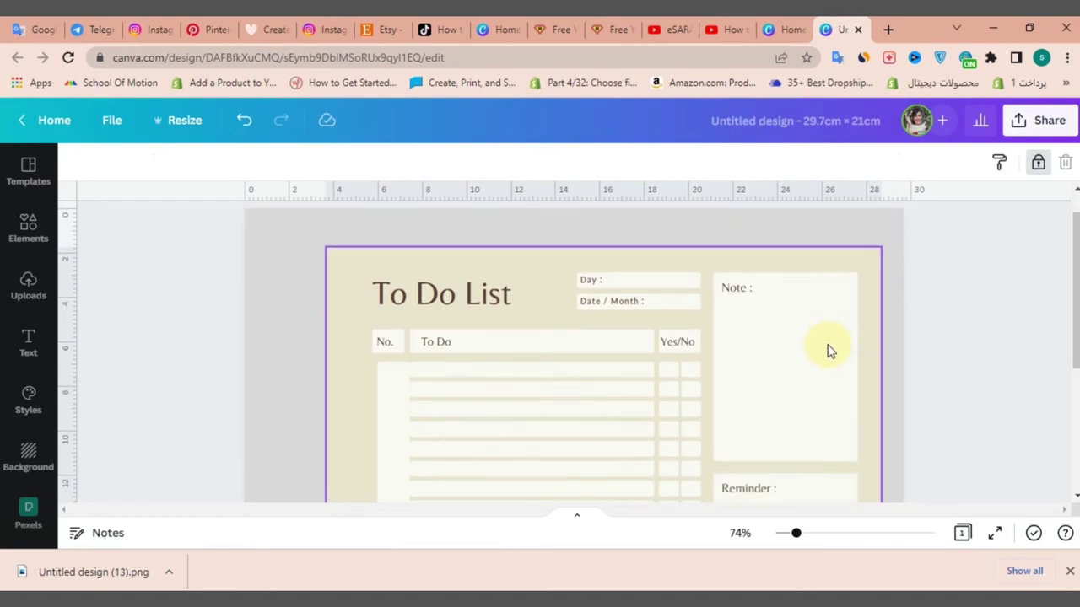
{"action": "scroll", "coordinate": [829, 350], "scroll_direction": "down", "scroll_amount": 2}
{"action": "left_click", "coordinate": [833, 304]}
{"action": "left_click", "coordinate": [826, 410]}
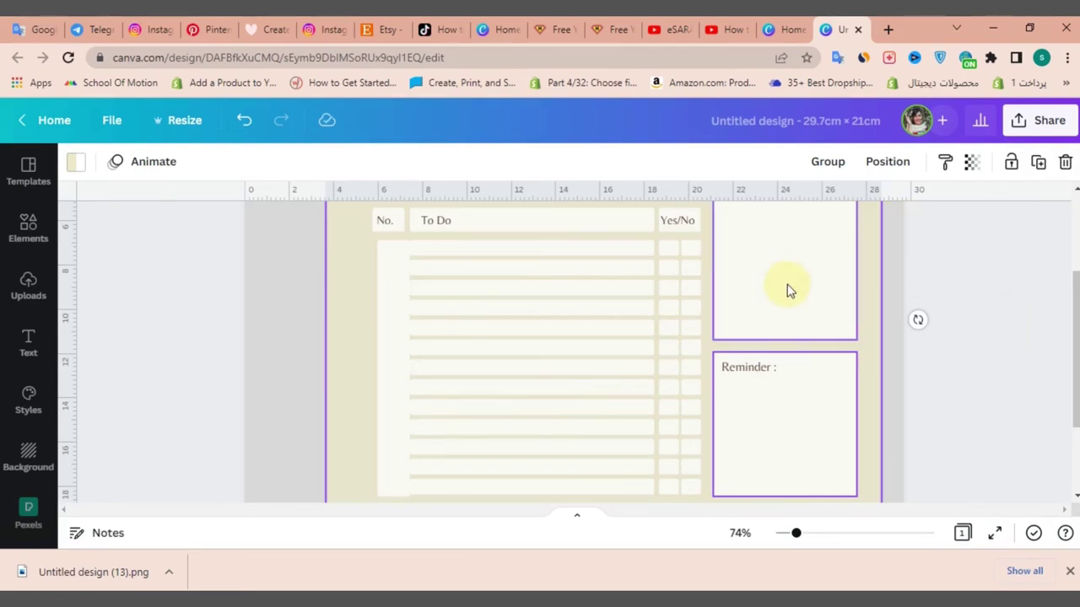
{"action": "scroll", "coordinate": [787, 291], "scroll_direction": "up", "scroll_amount": 3}
{"action": "left_click_drag", "start_coordinate": [783, 334], "coordinate": [783, 338]}
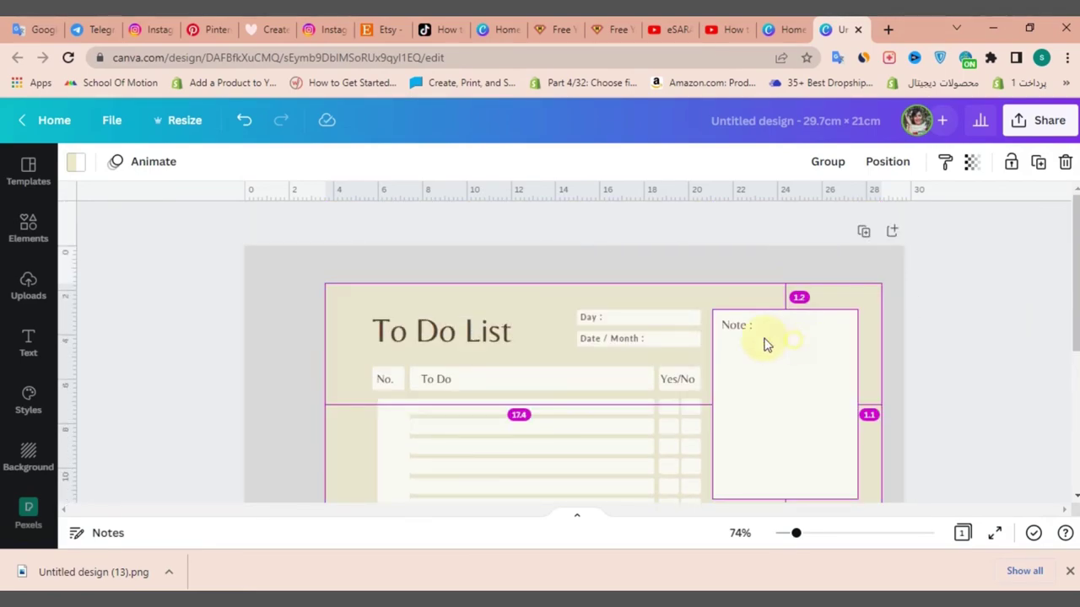
{"action": "left_click_drag", "start_coordinate": [493, 329], "coordinate": [219, 324]}
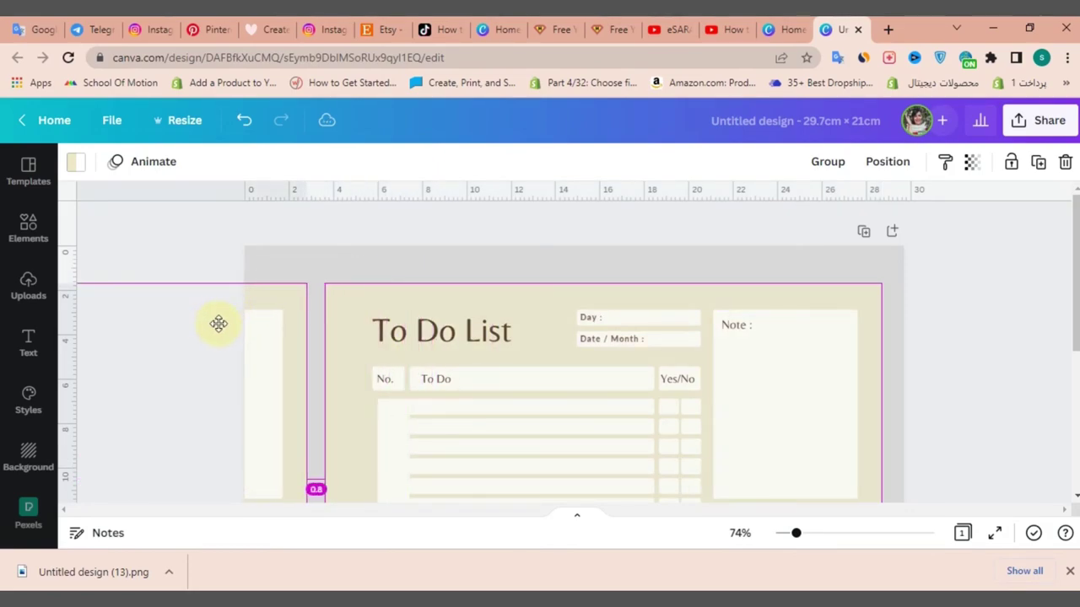
{"action": "left_click", "coordinate": [205, 240]}
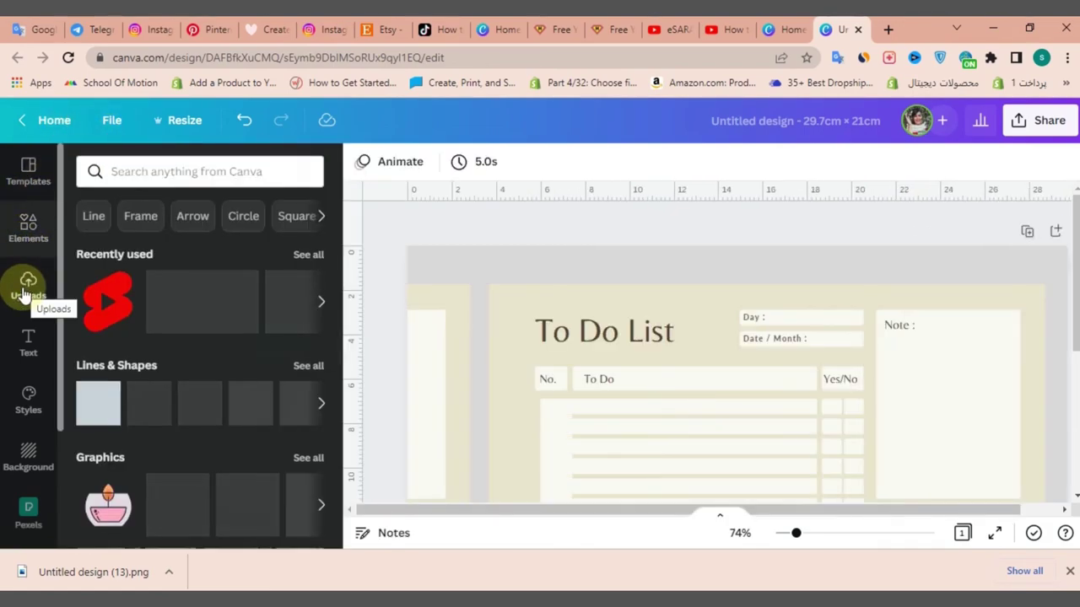
{"action": "left_click", "coordinate": [26, 293]}
- Add the gold spiral image and stretch it from page top to bottom along the planner's left edge
{"action": "left_click_drag", "start_coordinate": [109, 363], "coordinate": [736, 443]}
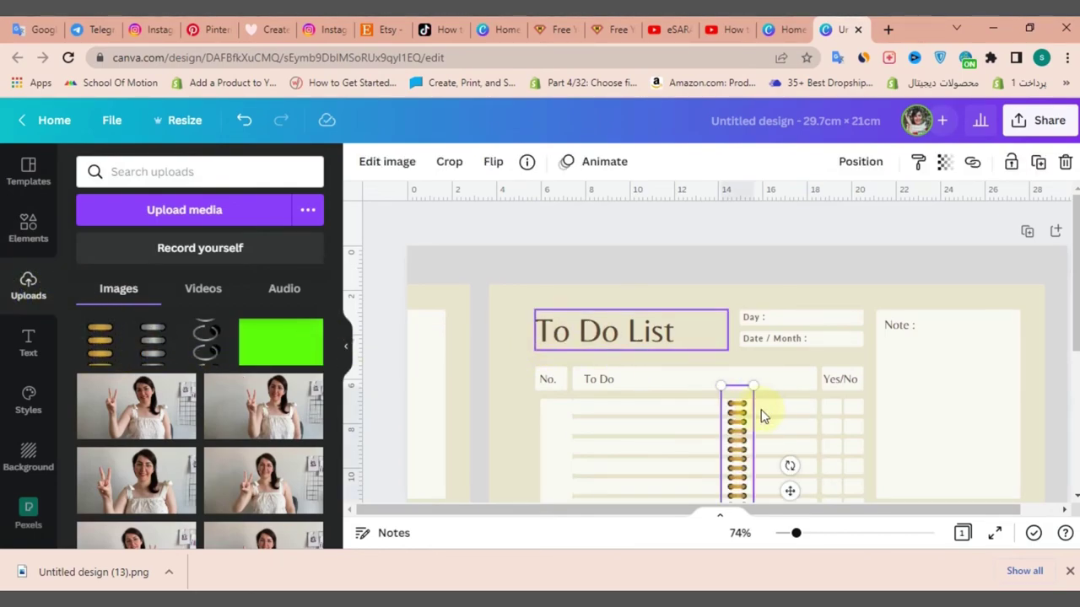
{"action": "left_click_drag", "start_coordinate": [535, 364], "coordinate": [477, 344]}
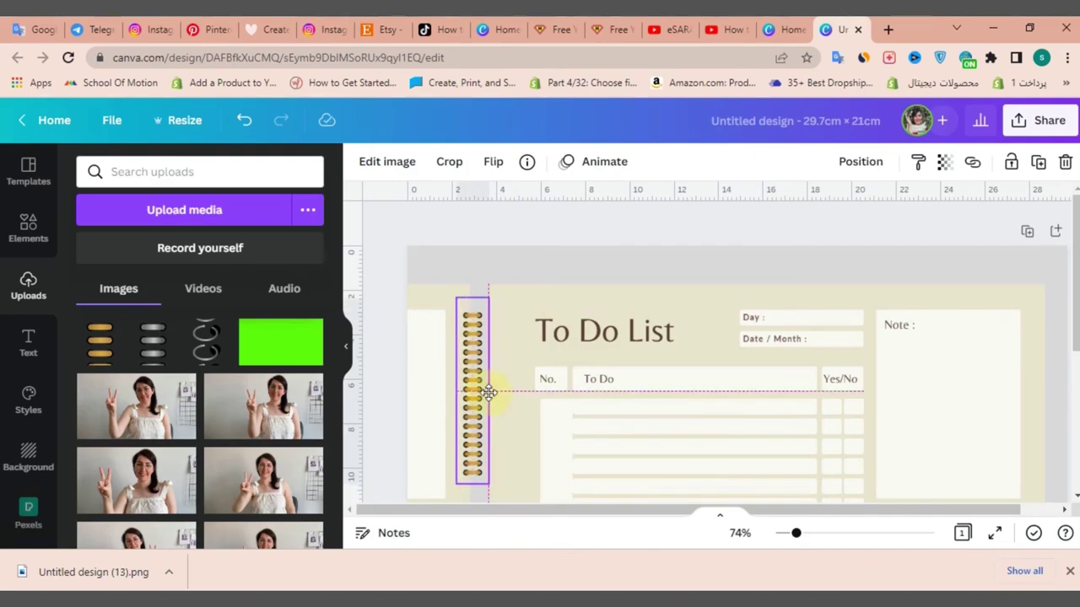
{"action": "scroll", "coordinate": [489, 372], "scroll_direction": "down", "scroll_amount": 4}
{"action": "scroll", "coordinate": [490, 222], "scroll_direction": "down", "scroll_amount": 1}
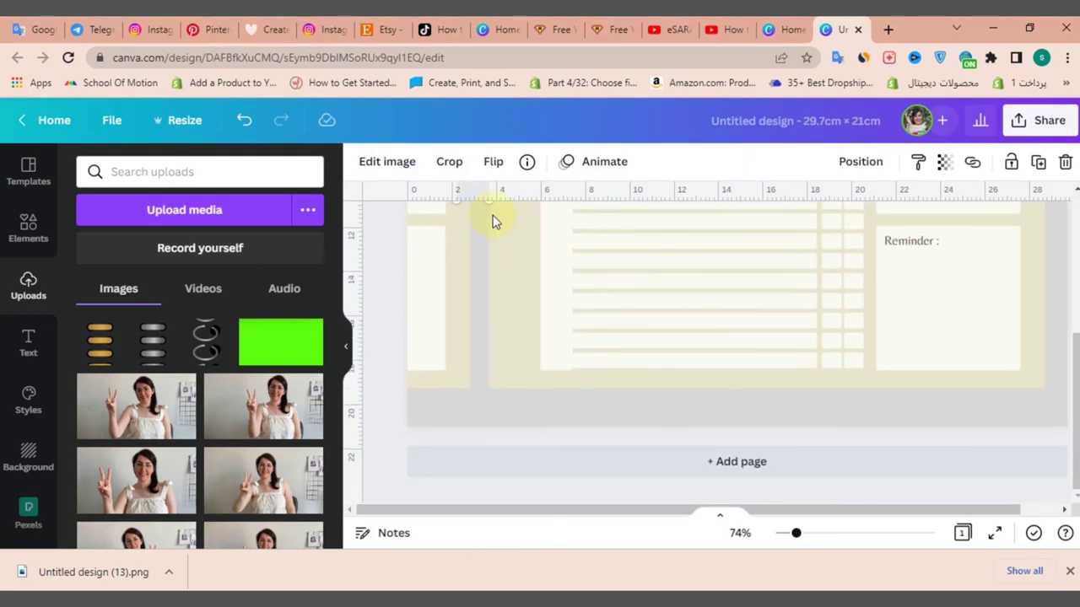
{"action": "scroll", "coordinate": [496, 236], "scroll_direction": "up", "scroll_amount": 1}
{"action": "scroll", "coordinate": [496, 237], "scroll_direction": "up", "scroll_amount": 1}
{"action": "left_click_drag", "start_coordinate": [488, 278], "coordinate": [625, 447]}
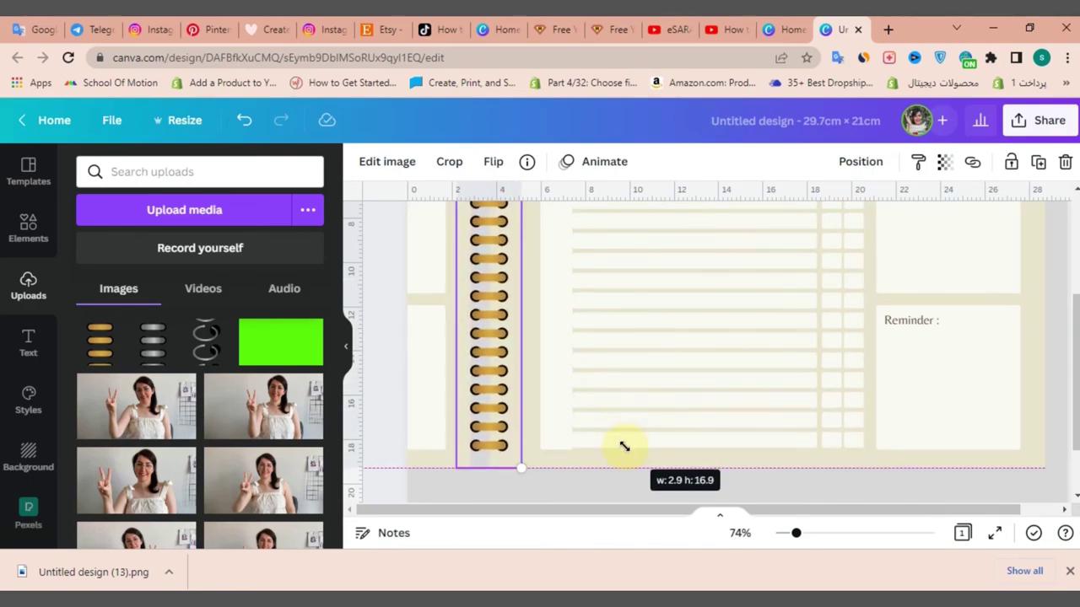
{"action": "scroll", "coordinate": [523, 357], "scroll_direction": "up", "scroll_amount": 2}
{"action": "scroll", "coordinate": [471, 271], "scroll_direction": "up", "scroll_amount": 1}
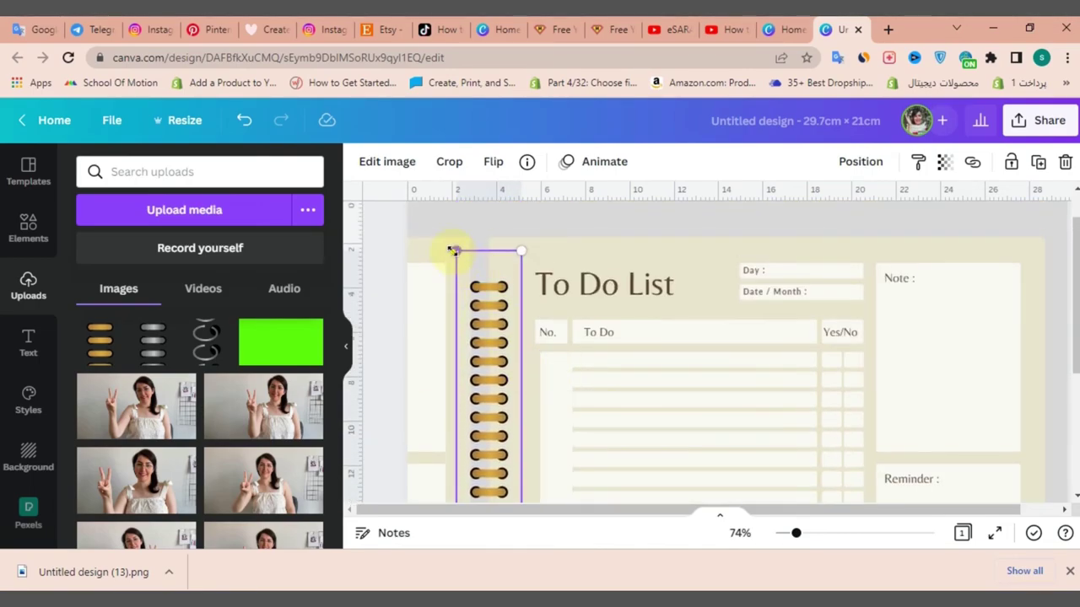
{"action": "left_click_drag", "start_coordinate": [453, 251], "coordinate": [445, 238]}
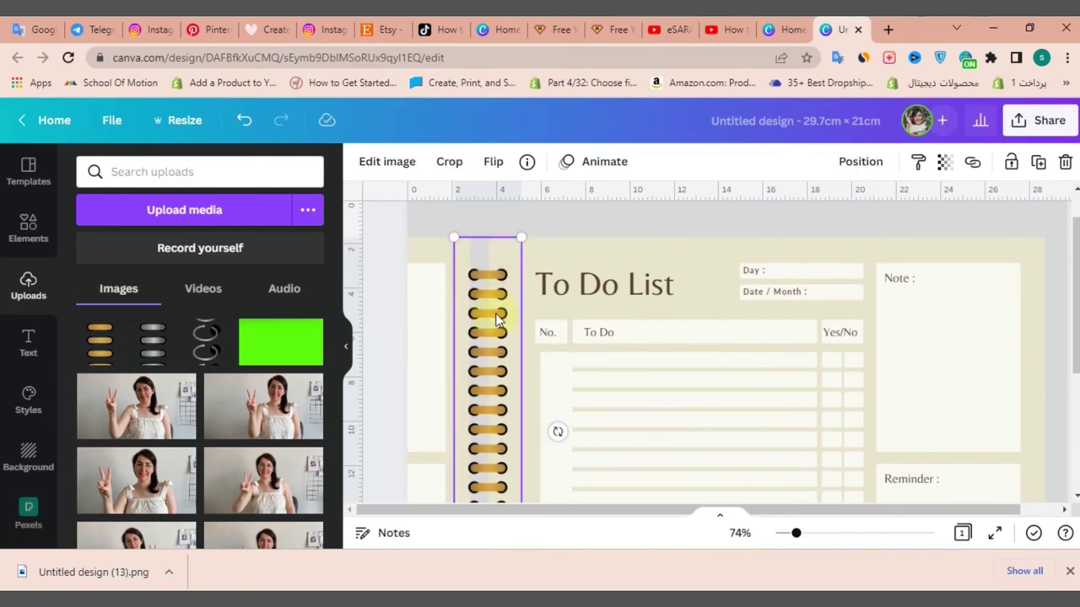
{"action": "left_click_drag", "start_coordinate": [503, 316], "coordinate": [510, 323]}
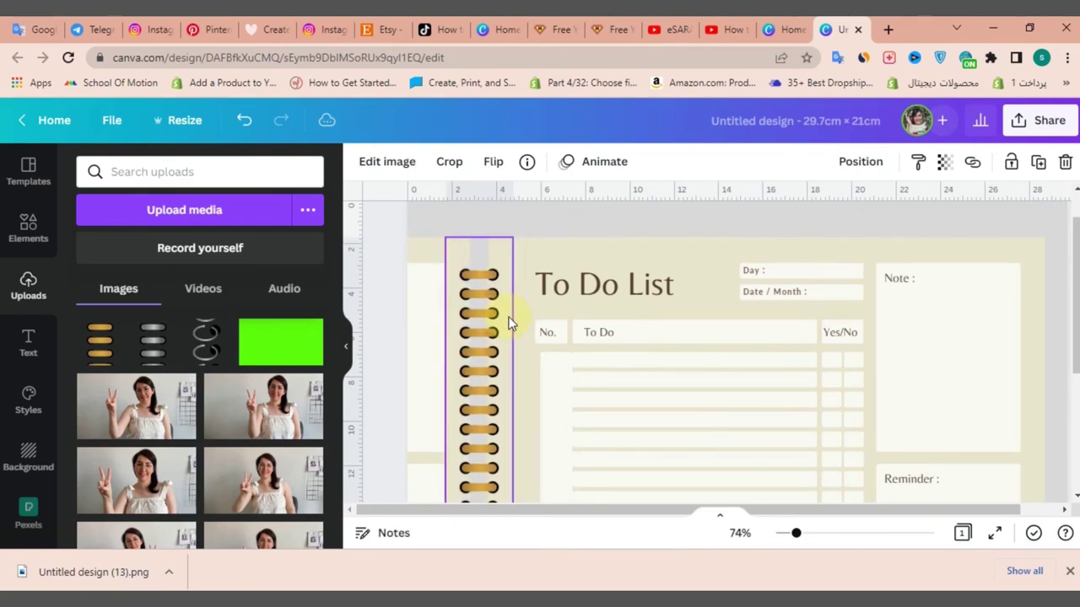
- Nudge the beige planner panel left and widen it toward the right edge
{"action": "left_click", "coordinate": [426, 255]}
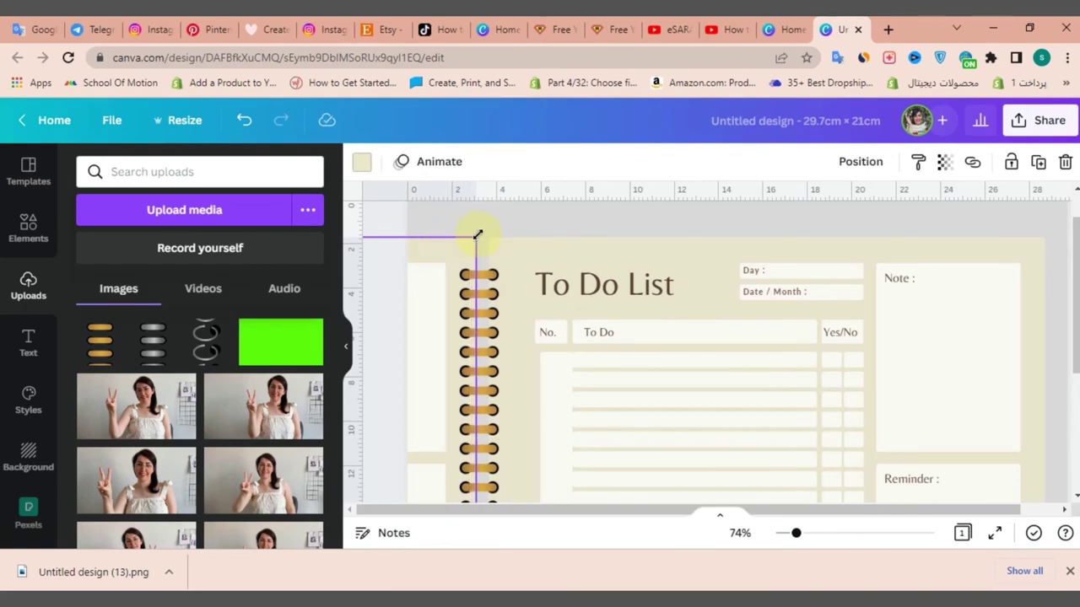
{"action": "left_click", "coordinate": [522, 251]}
{"action": "key", "text": "shift+Left"}
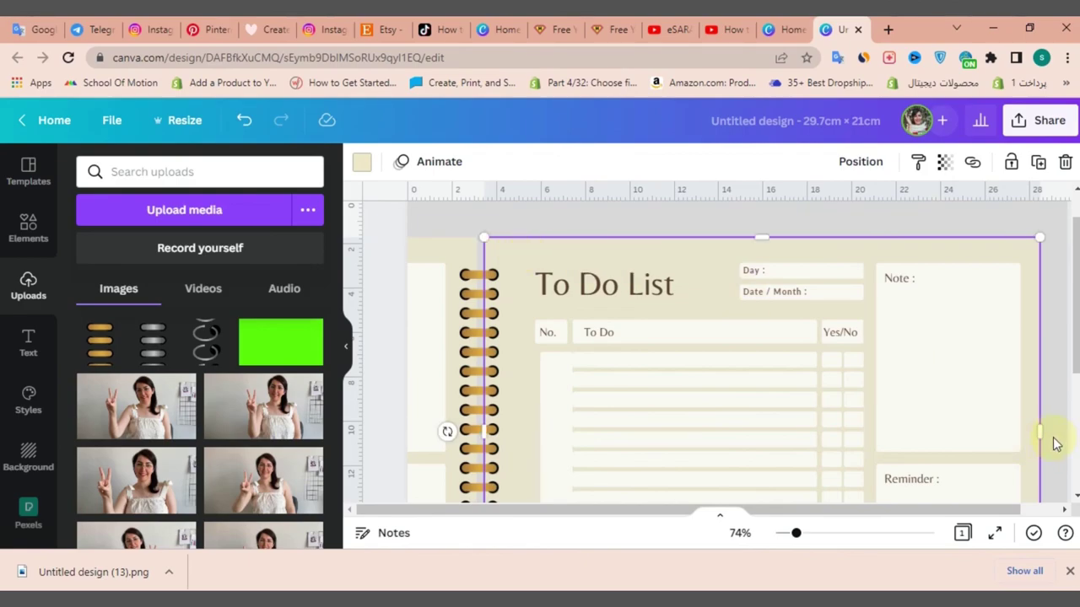
{"action": "left_click_drag", "start_coordinate": [1048, 432], "coordinate": [1053, 432]}
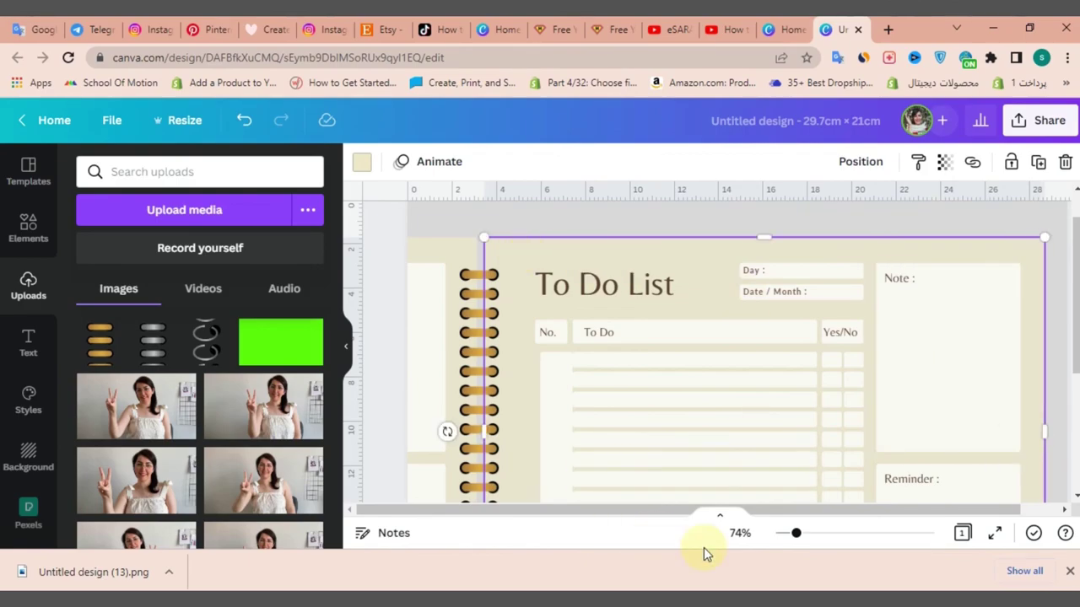
{"action": "left_click", "coordinate": [847, 533]}
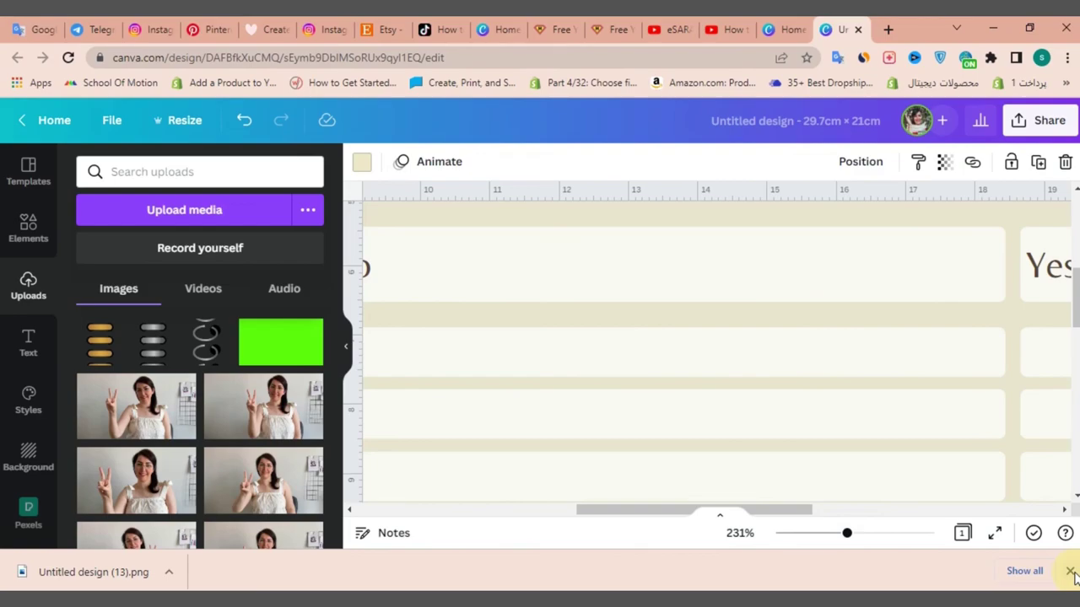
- Set the page background to the darker grey from Default Colors, then zoom out to 49%
{"action": "left_click", "coordinate": [1069, 572]}
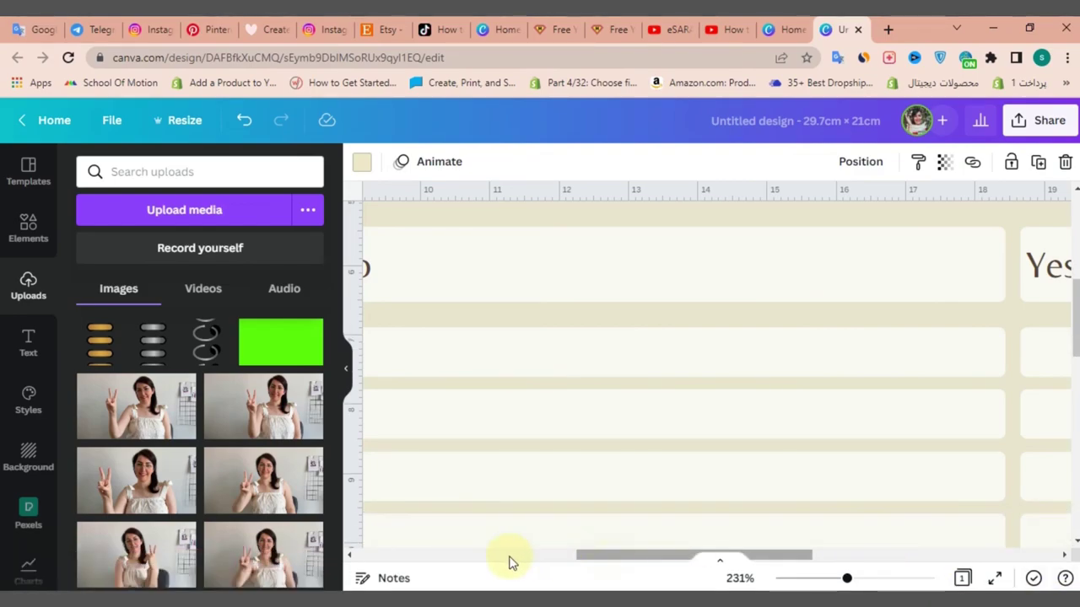
{"action": "scroll", "coordinate": [510, 564], "scroll_direction": "left", "scroll_amount": 5}
{"action": "scroll", "coordinate": [424, 560], "scroll_direction": "left", "scroll_amount": 3}
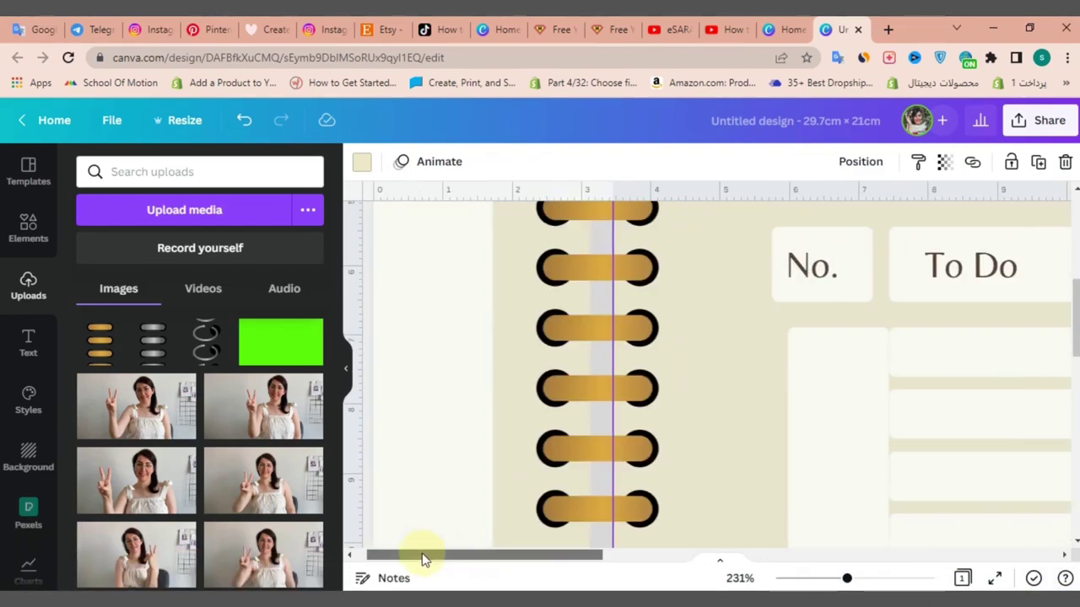
{"action": "scroll", "coordinate": [540, 384], "scroll_direction": "up", "scroll_amount": 1}
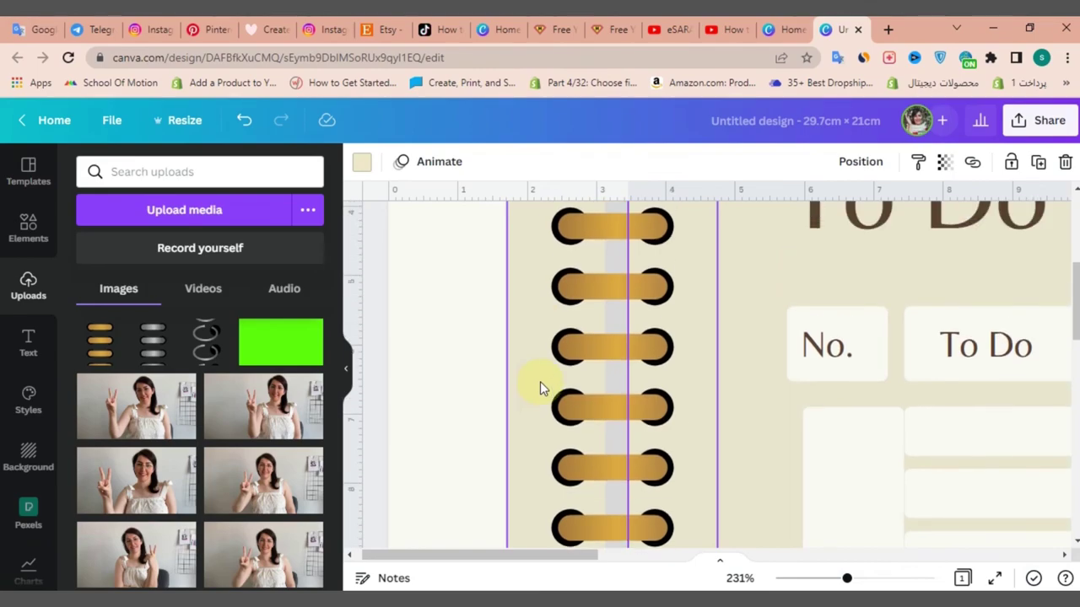
{"action": "scroll", "coordinate": [540, 381], "scroll_direction": "up", "scroll_amount": 2}
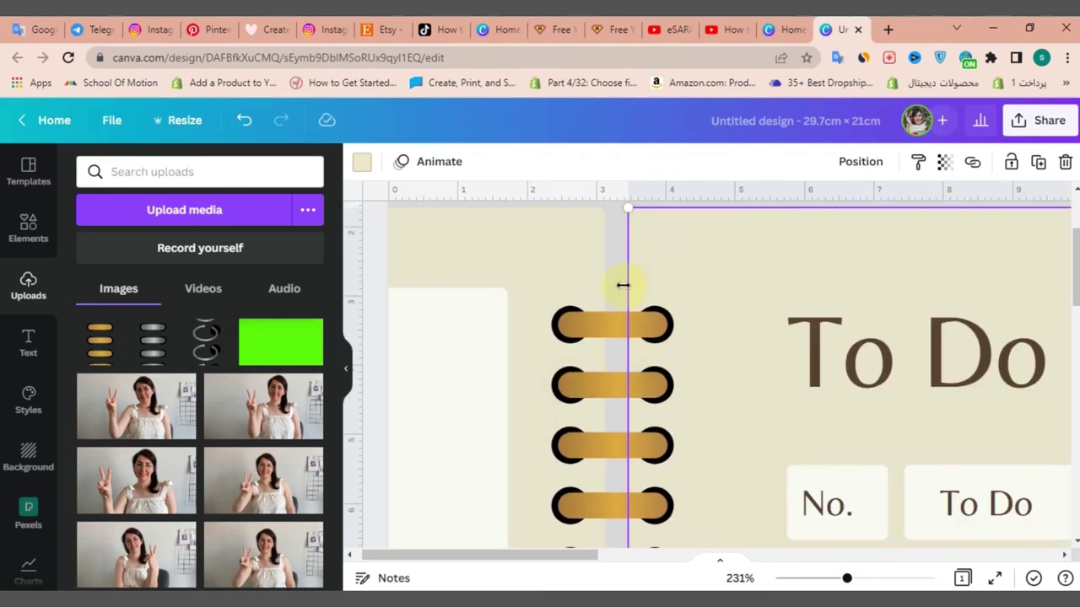
{"action": "left_click_drag", "start_coordinate": [623, 285], "coordinate": [622, 287]}
{"action": "scroll", "coordinate": [622, 291], "scroll_direction": "up", "scroll_amount": 2}
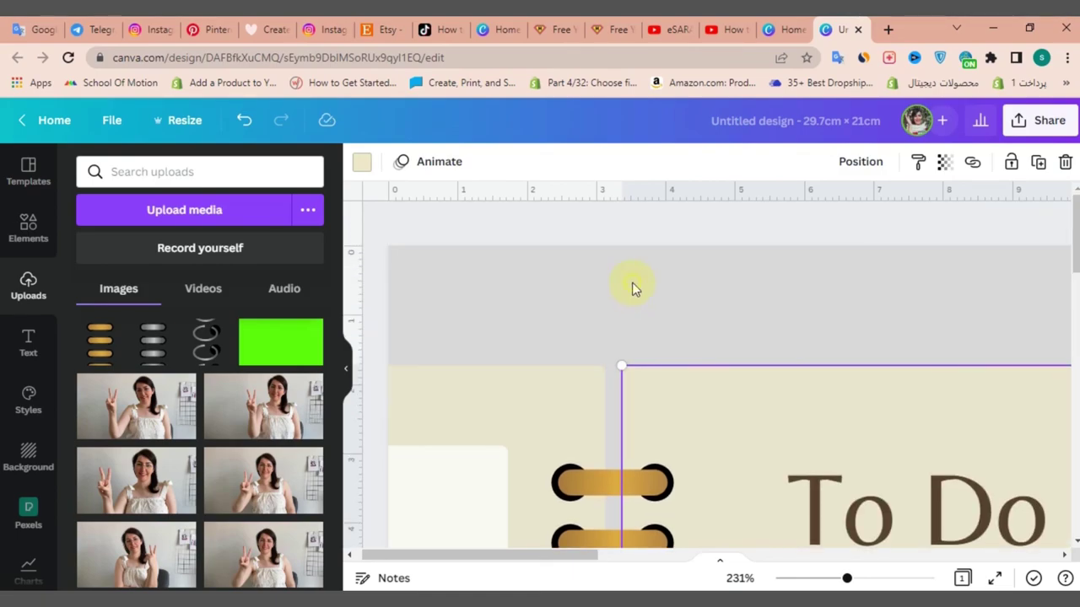
{"action": "left_click", "coordinate": [634, 288]}
{"action": "left_click", "coordinate": [362, 163]}
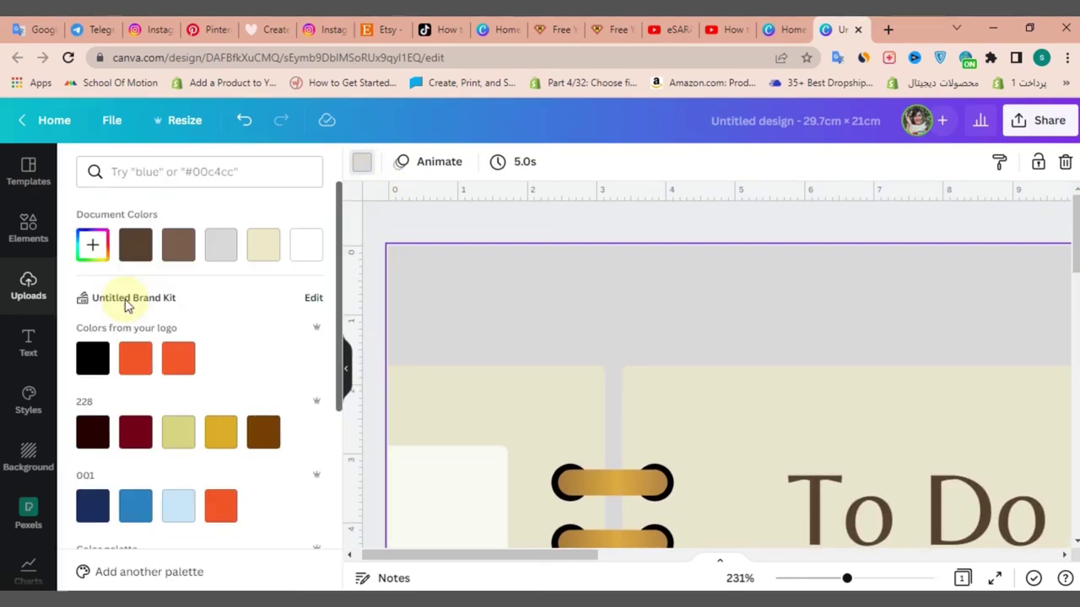
{"action": "scroll", "coordinate": [224, 332], "scroll_direction": "down", "scroll_amount": 2}
{"action": "scroll", "coordinate": [221, 349], "scroll_direction": "down", "scroll_amount": 2}
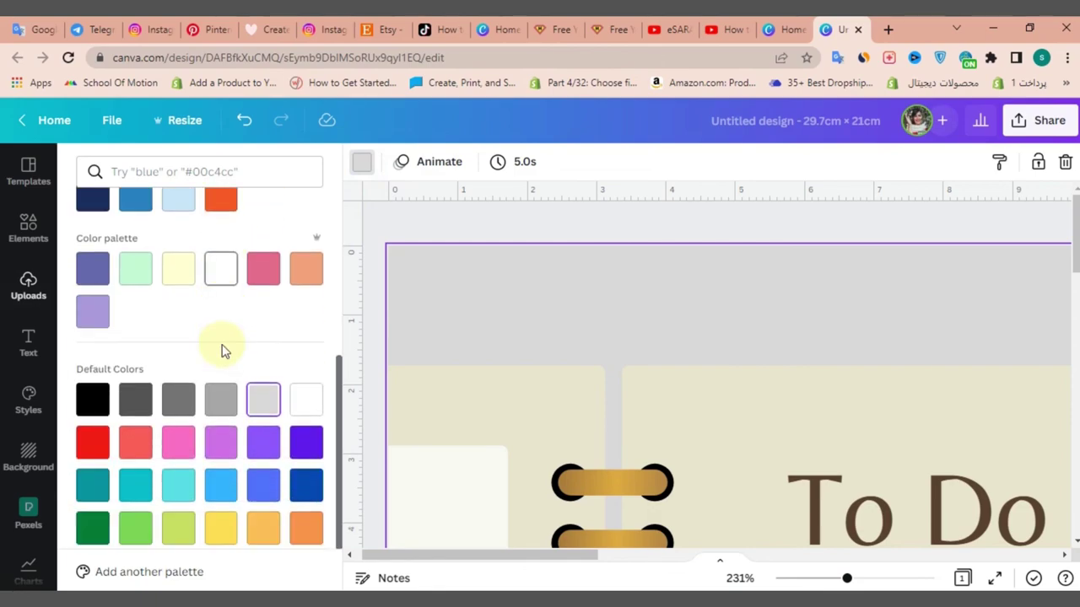
{"action": "left_click", "coordinate": [221, 383]}
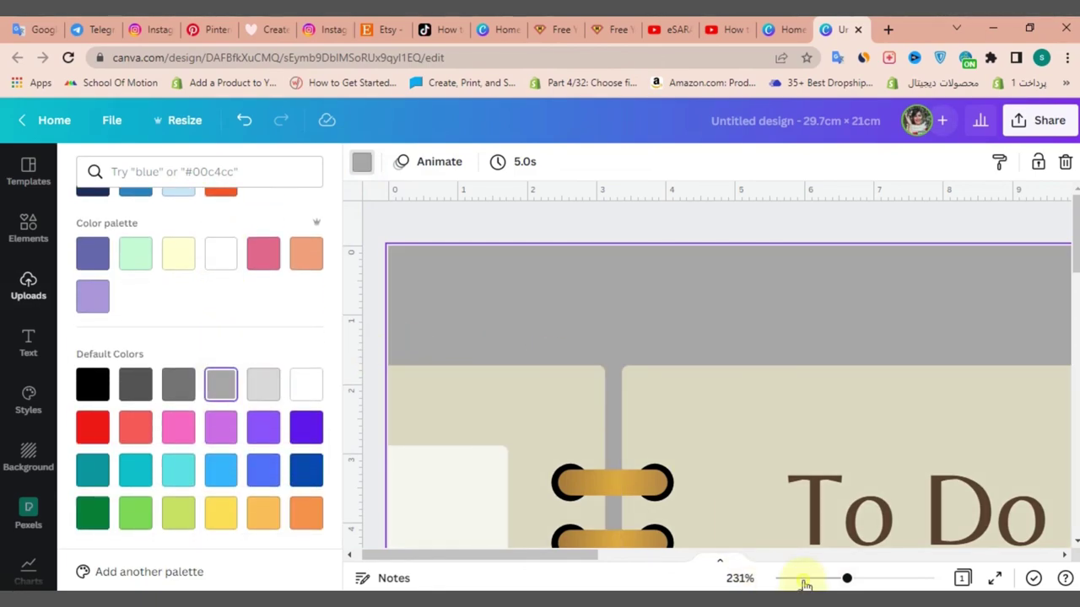
{"action": "left_click_drag", "start_coordinate": [806, 583], "coordinate": [788, 579]}
{"action": "left_click", "coordinate": [994, 375]}
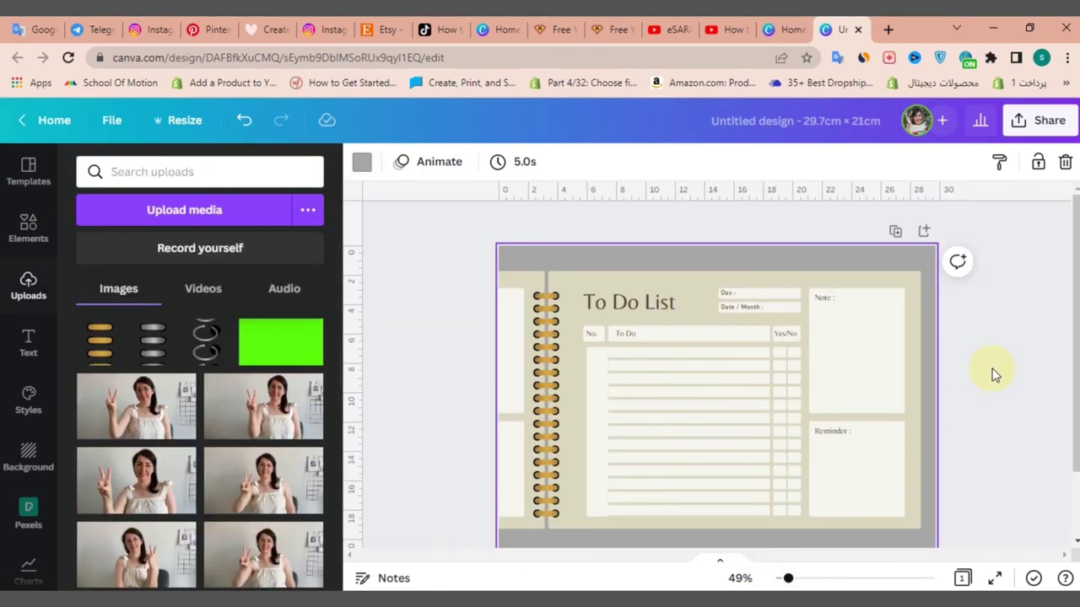
- Hide the Uploads panel and preview the spiral-bound To Do List page full screen
{"action": "left_click", "coordinate": [347, 369]}
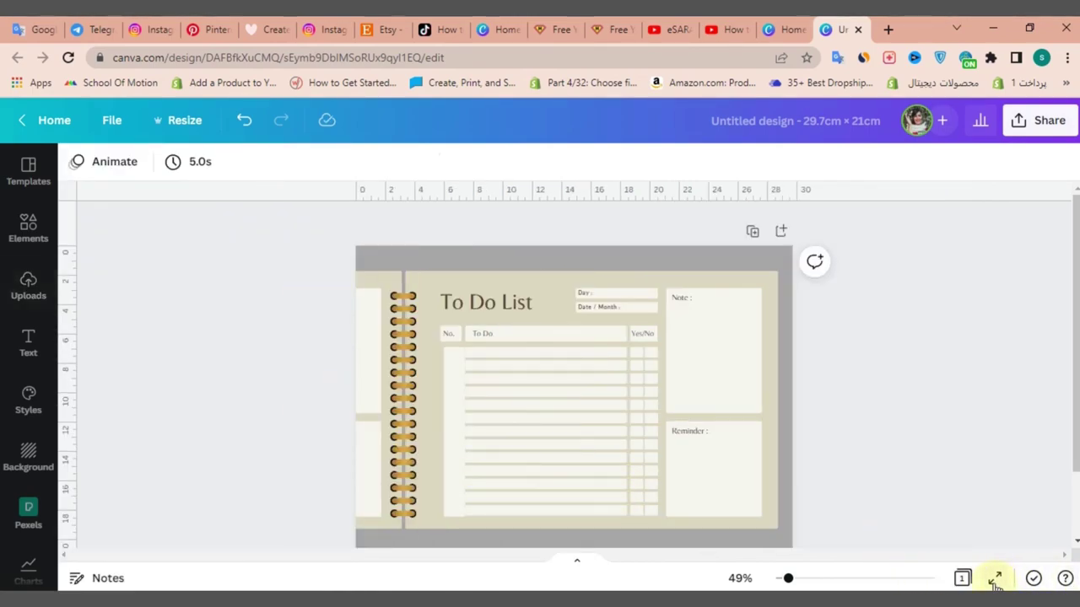
{"action": "left_click", "coordinate": [996, 580]}
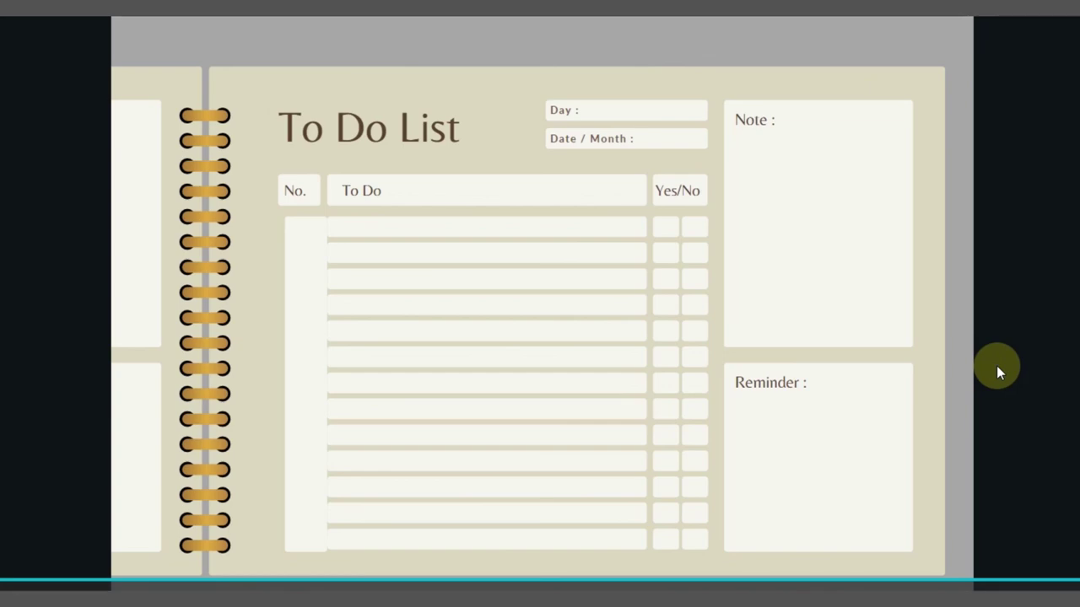